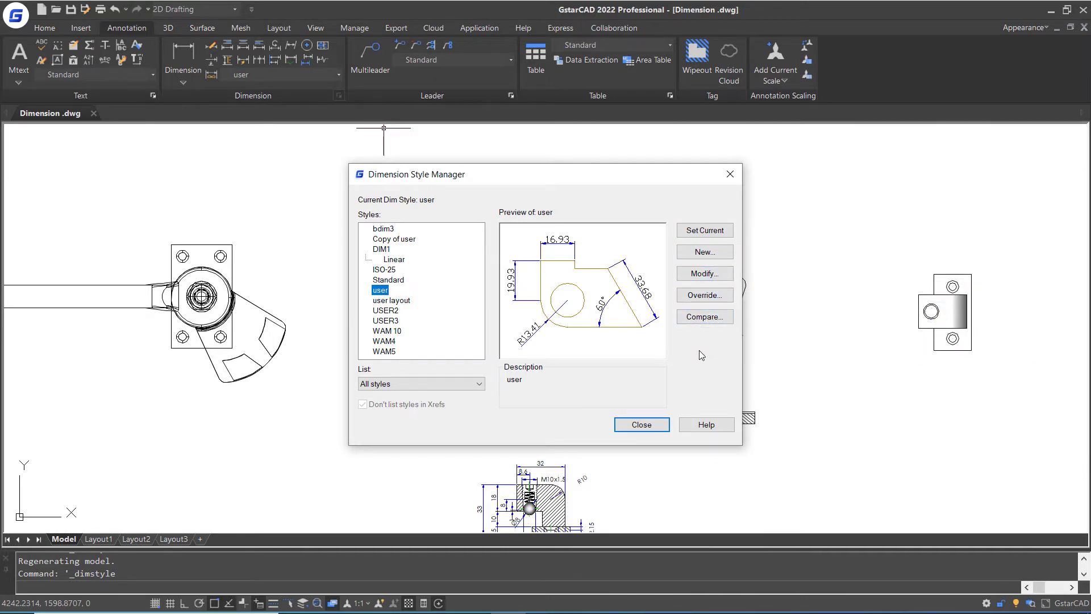
Step: Create a new dimension style named tutorial, based on the user style and applying to all dimensions
left_click(688, 253)
type("tutorial")
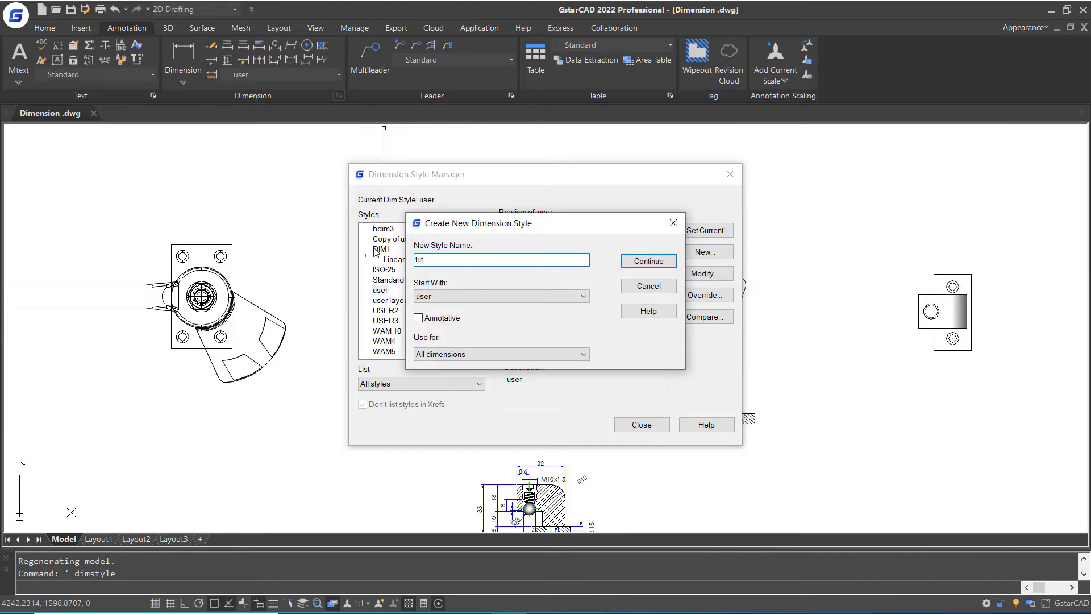
left_click(472, 296)
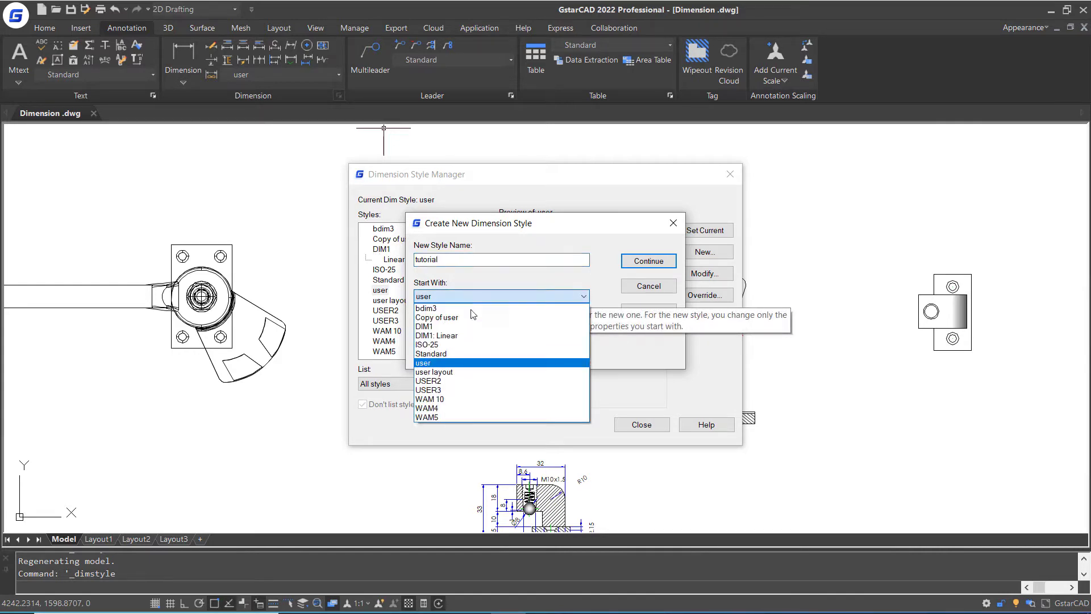
left_click(461, 365)
left_click_drag(474, 260, 245, 188)
type("tutor")
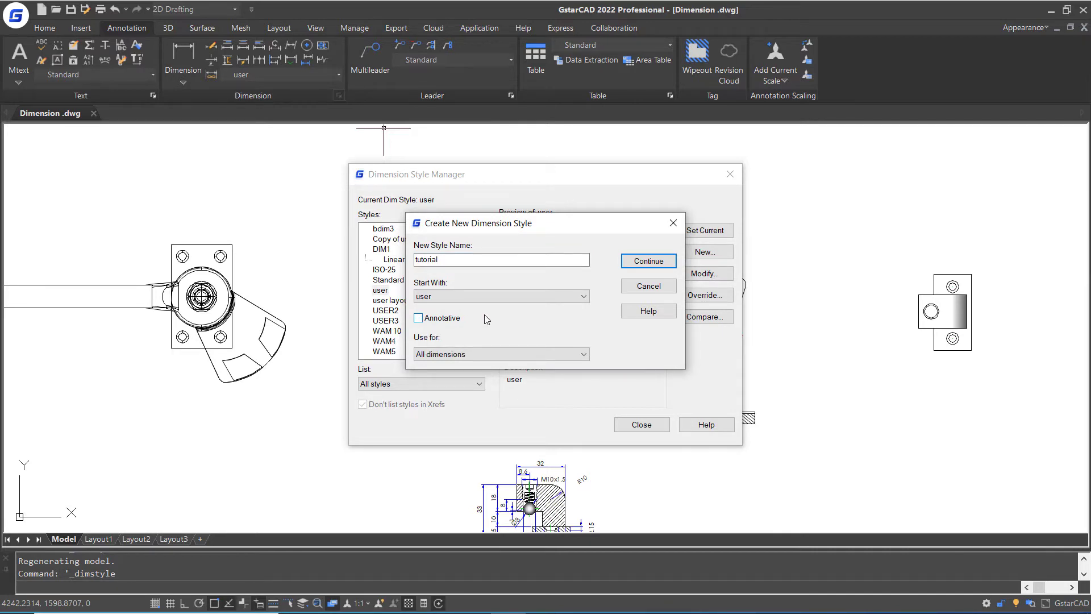
left_click(482, 354)
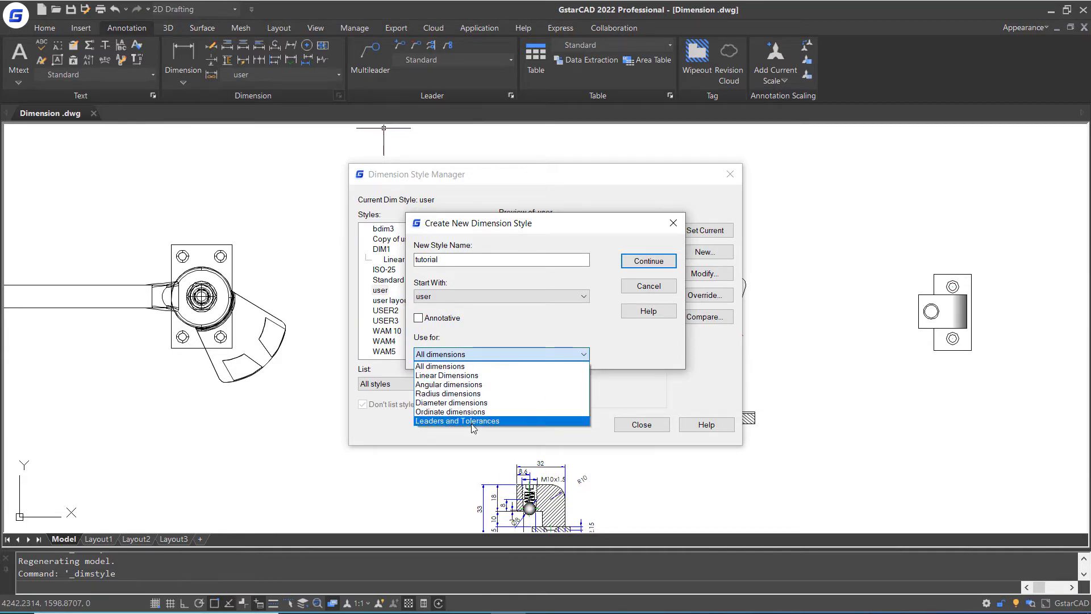
left_click(479, 365)
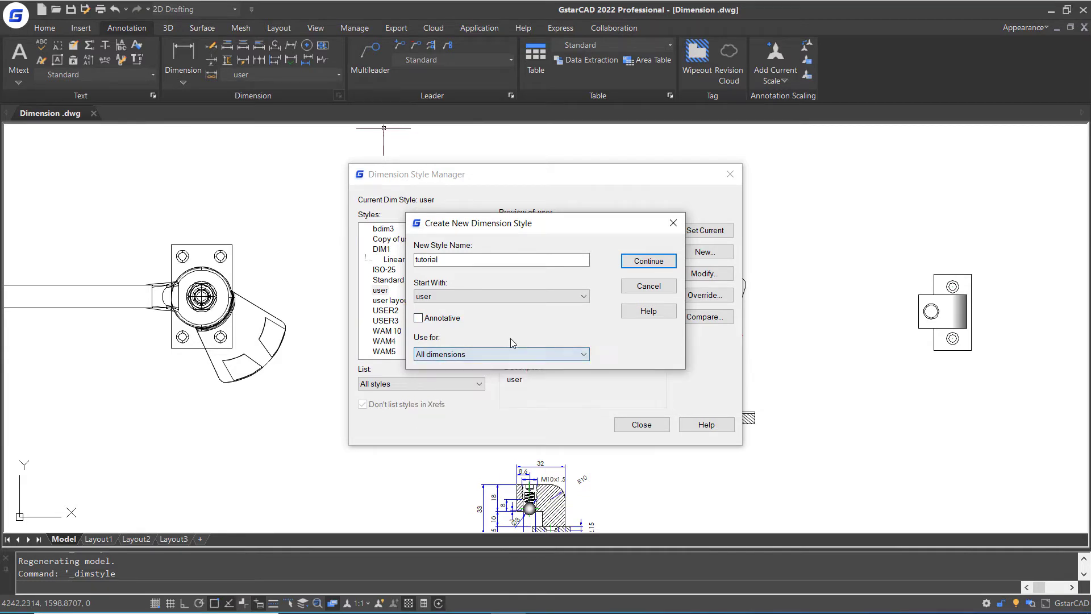
left_click(649, 261)
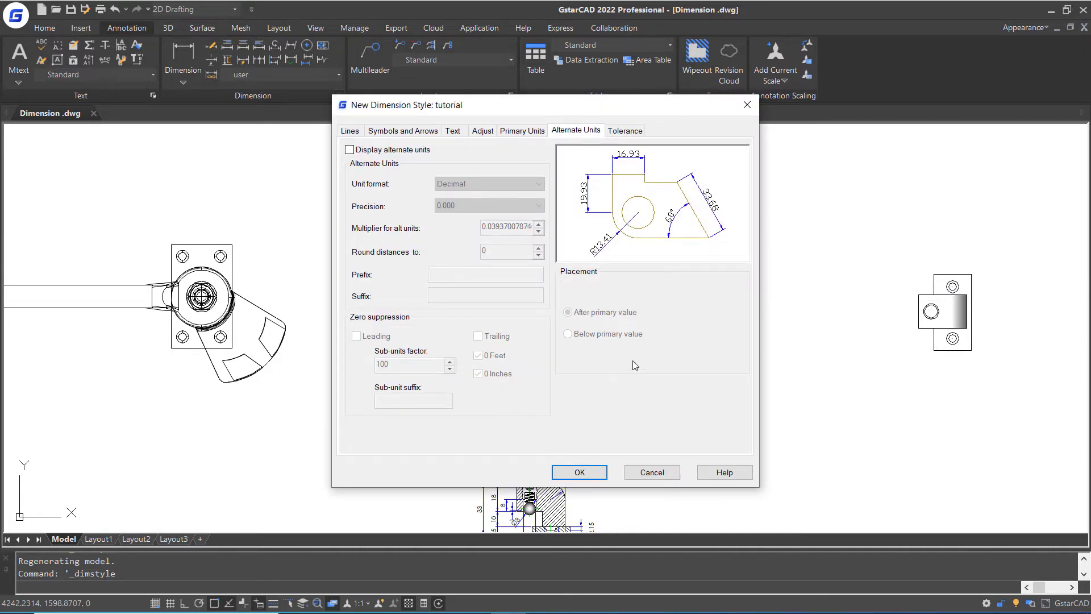
Step: Review the new style's settings for lines, symbols and arrows, text, adjustment, primary units, alternate units and tolerance
left_click(357, 133)
left_click(390, 133)
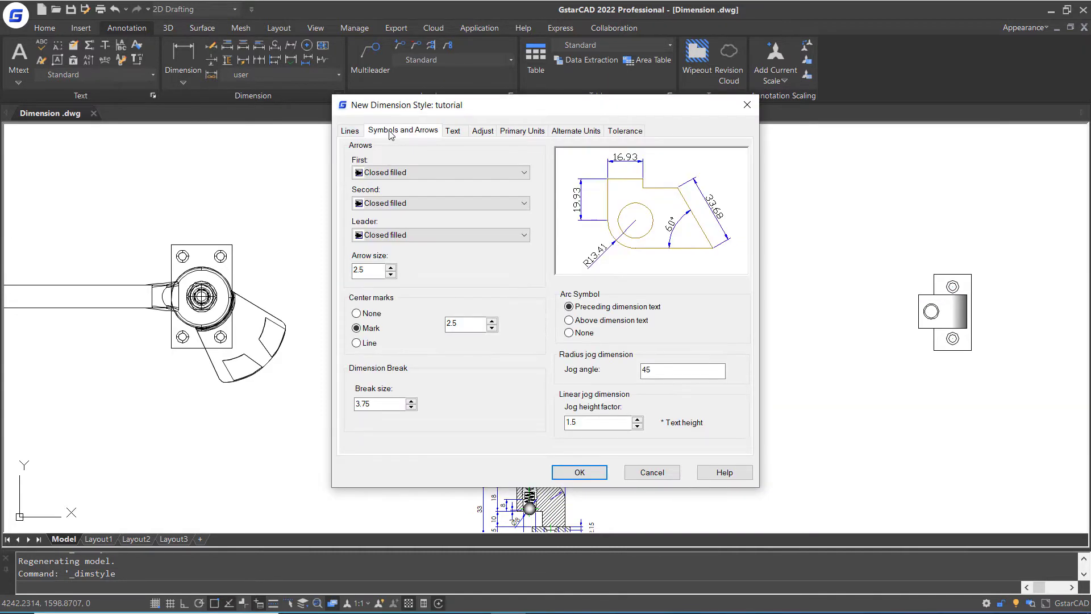
left_click(454, 133)
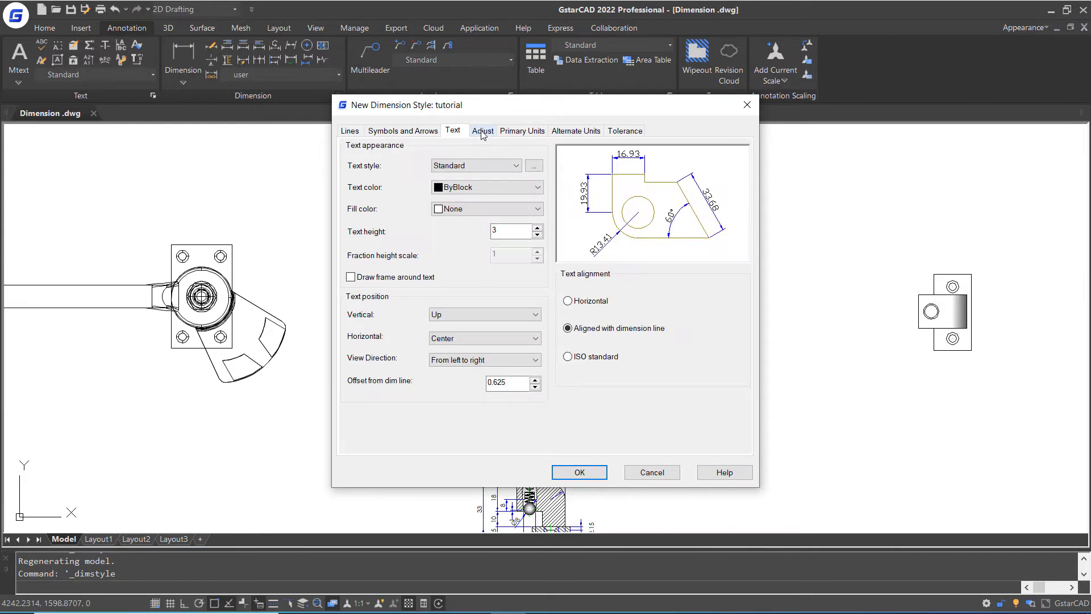
left_click(482, 132)
left_click(514, 132)
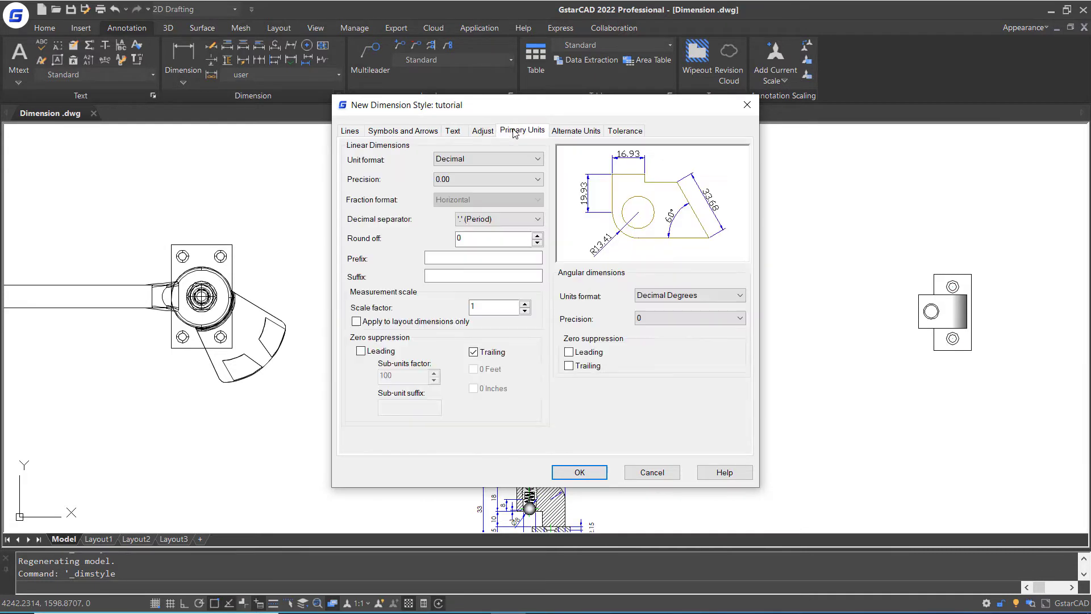
left_click(585, 133)
left_click(627, 133)
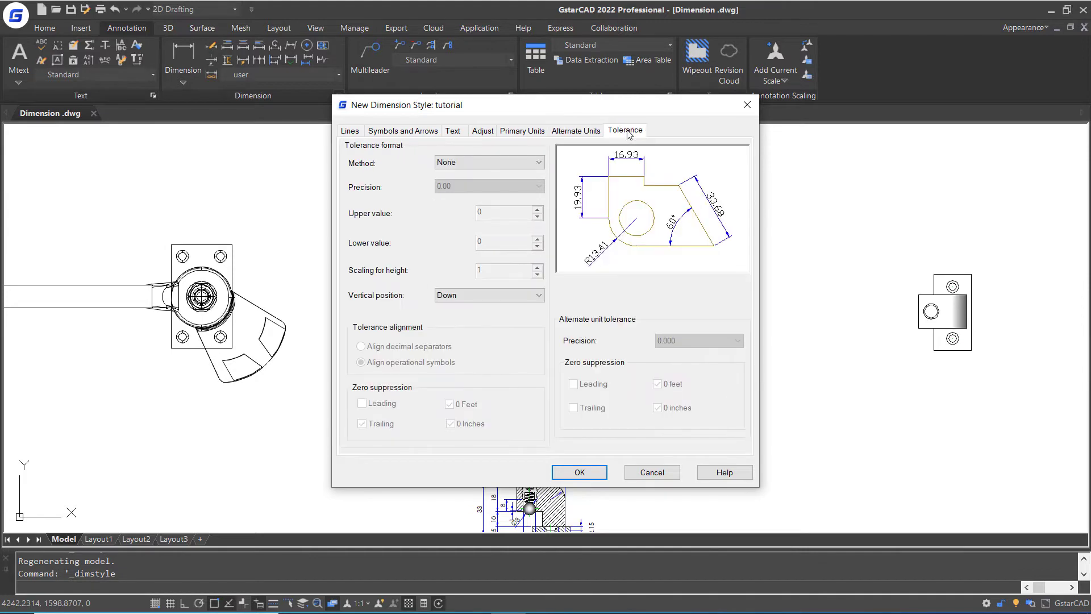
Step: Enable the display of alternate units below the primary value and save the new style
left_click(587, 133)
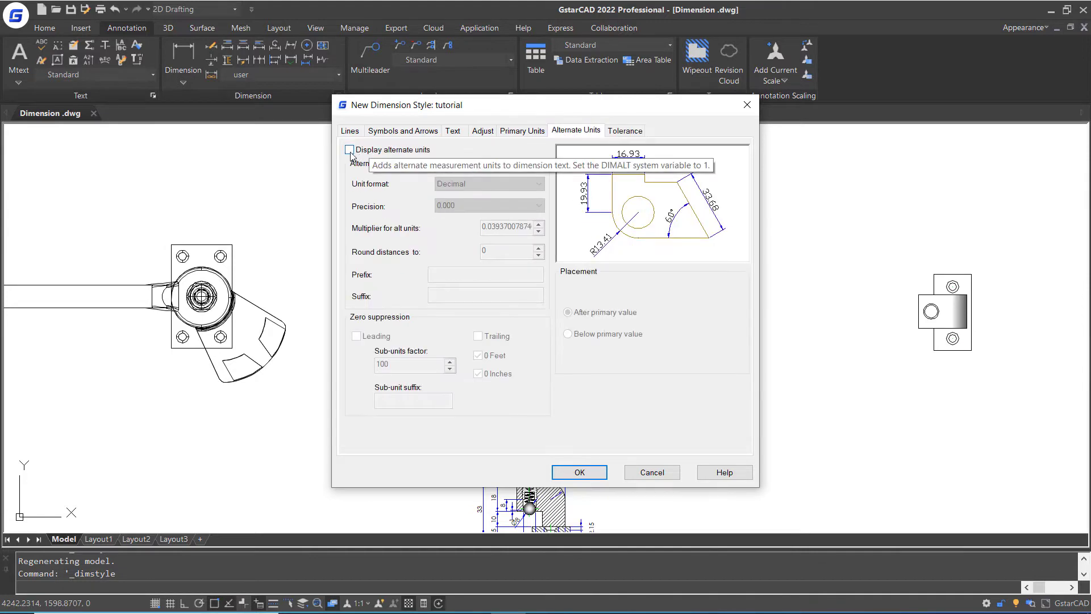
left_click(407, 150)
left_click(608, 335)
left_click(580, 471)
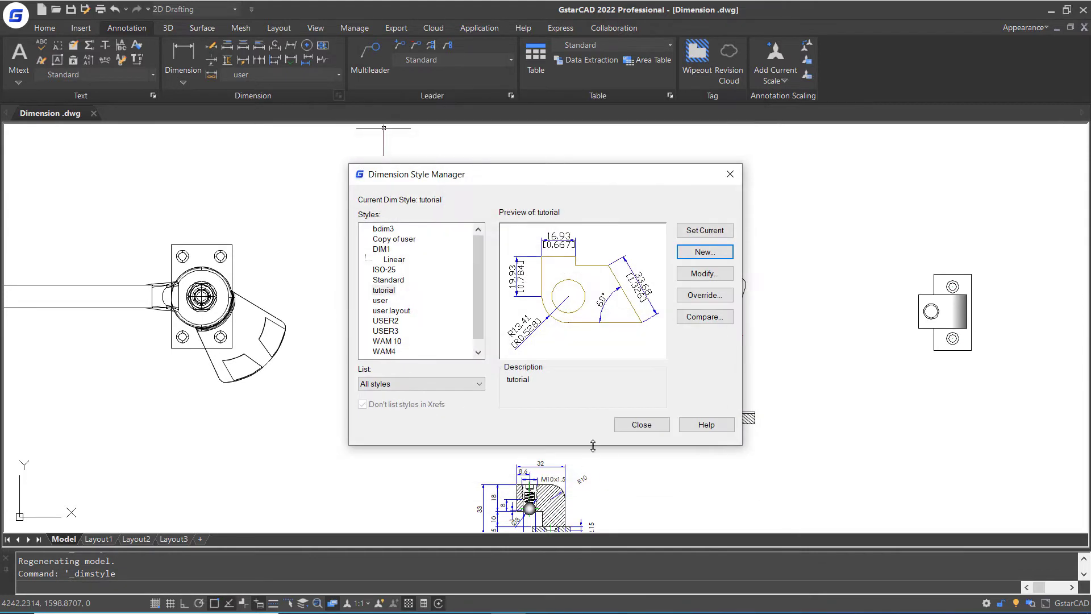
Step: Modify the tutorial style by setting its dimension line color to index color 104
left_click(420, 290)
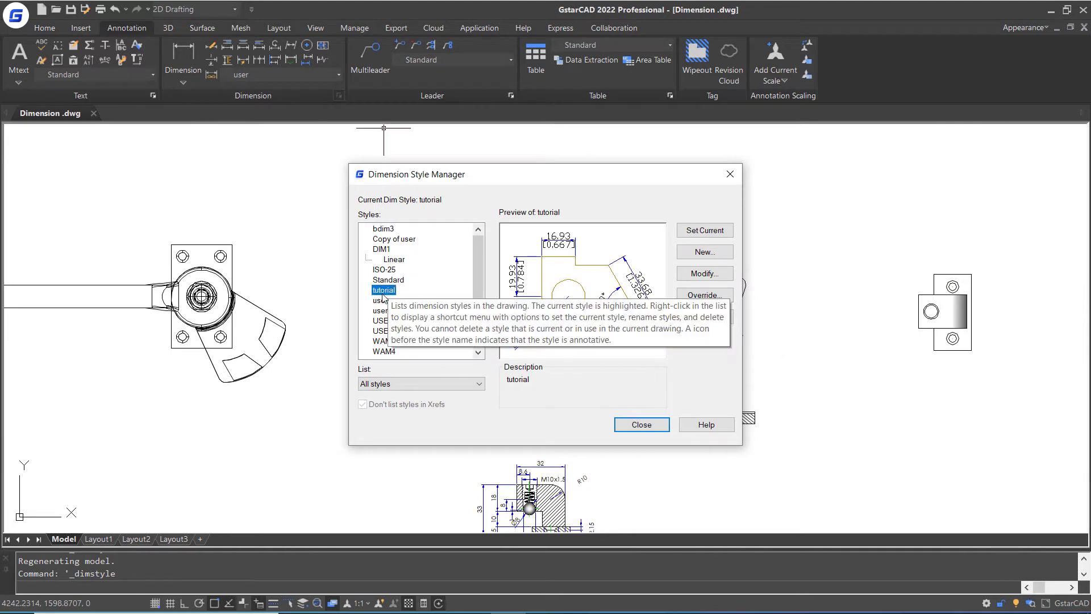
left_click(704, 273)
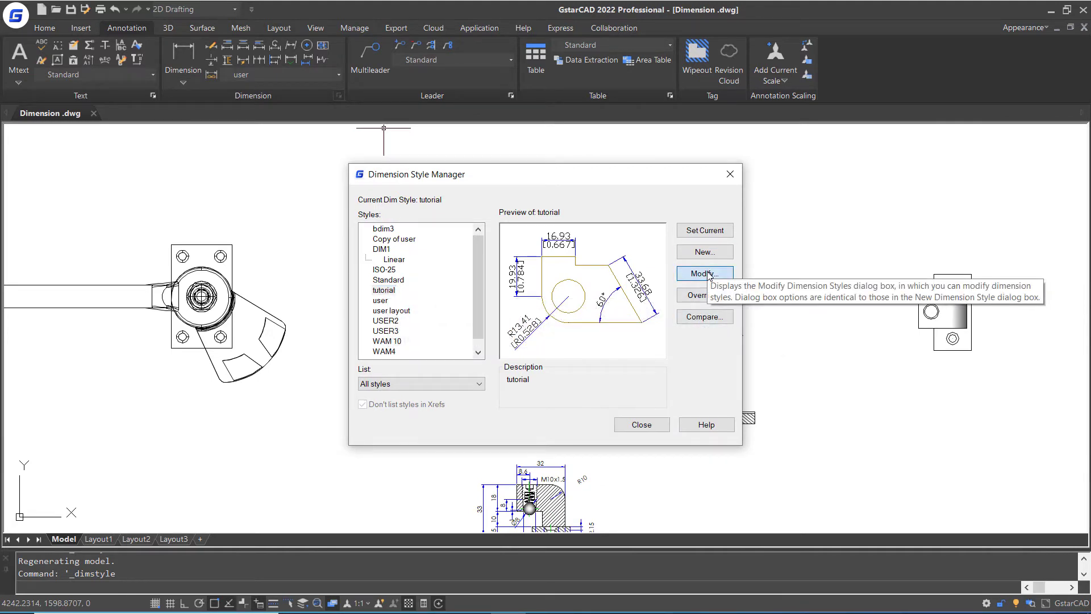
left_click(350, 130)
left_click(483, 159)
left_click(502, 270)
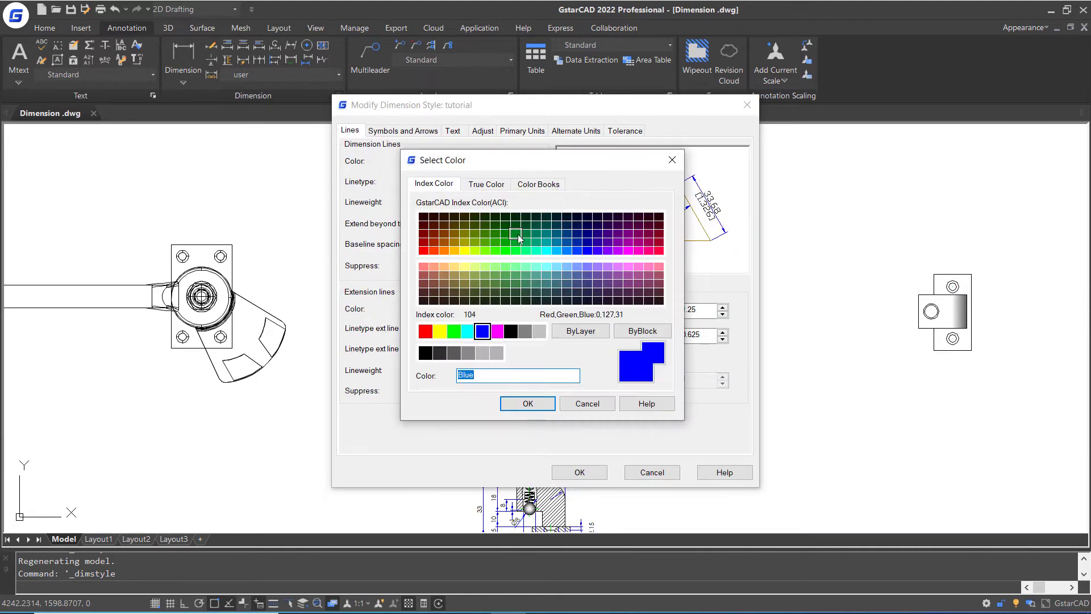
left_click(516, 236)
left_click(518, 404)
Step: Set the tutorial style's extension line color to a green shade from the index palette
left_click(509, 320)
left_click(479, 417)
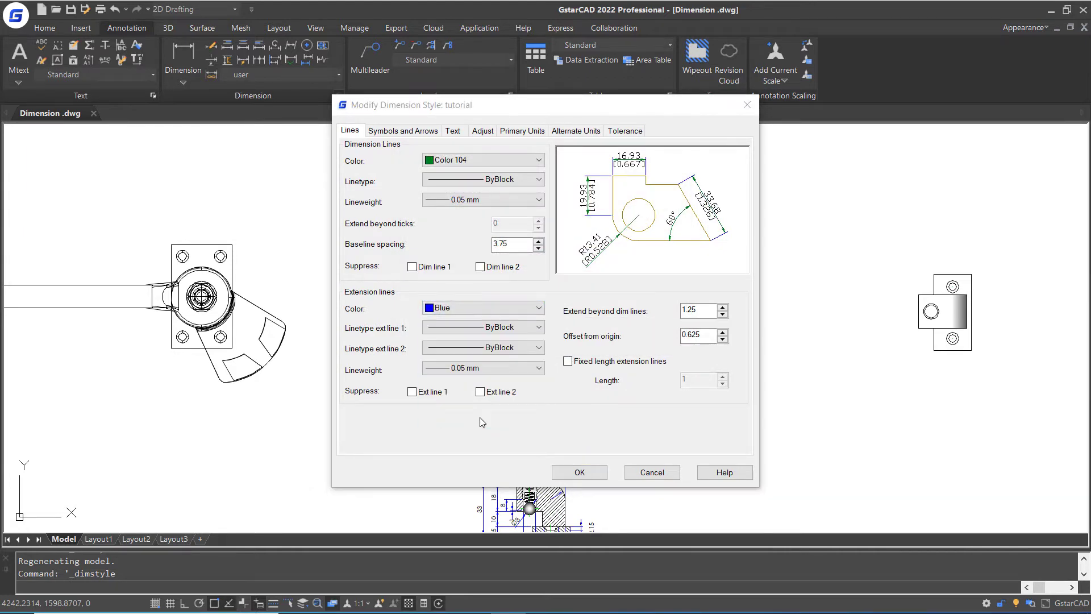
left_click(508, 242)
left_click(517, 404)
Step: Set the style's first and second arrowheads to Closed blank
left_click(401, 130)
left_click(432, 172)
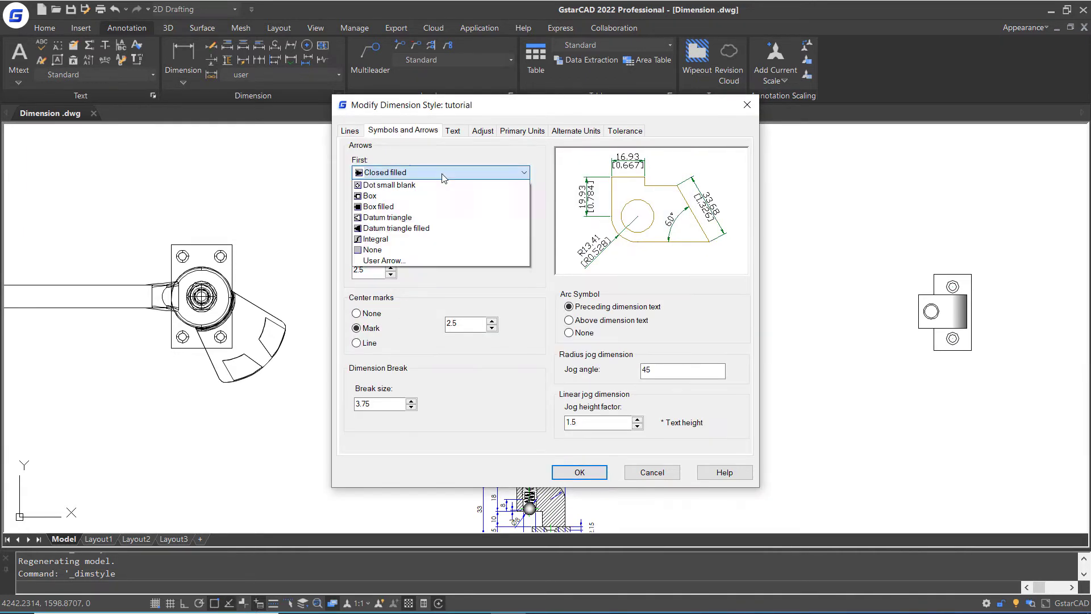
left_click(392, 196)
left_click(421, 172)
left_click(457, 173)
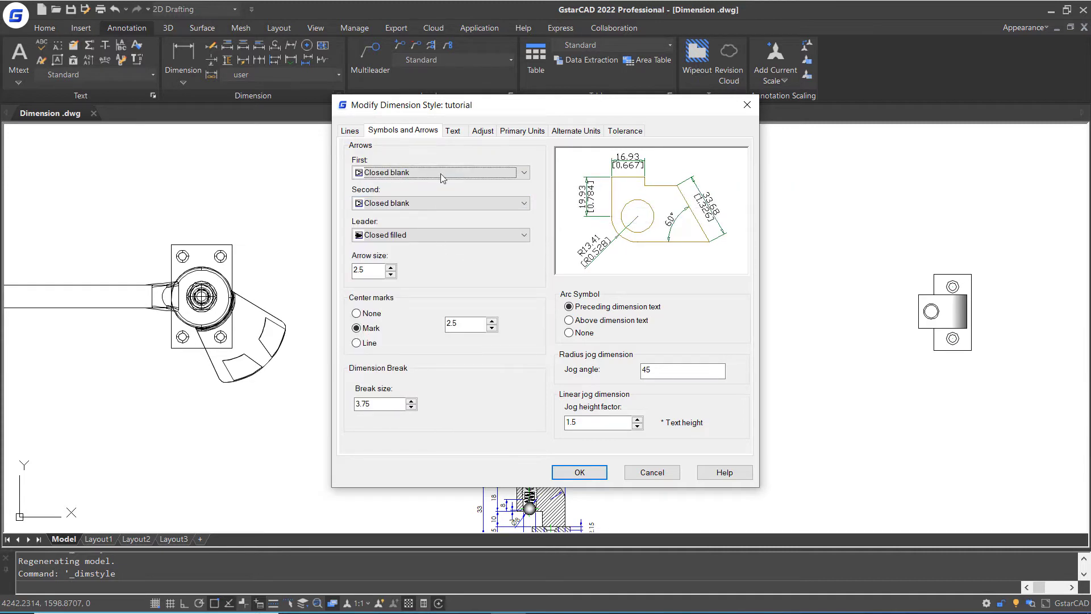
Step: Set the dimension text height to 2.5 and the text color to Magenta
left_click(456, 133)
left_click_drag(503, 232, 476, 230)
type("2.5")
left_click(511, 187)
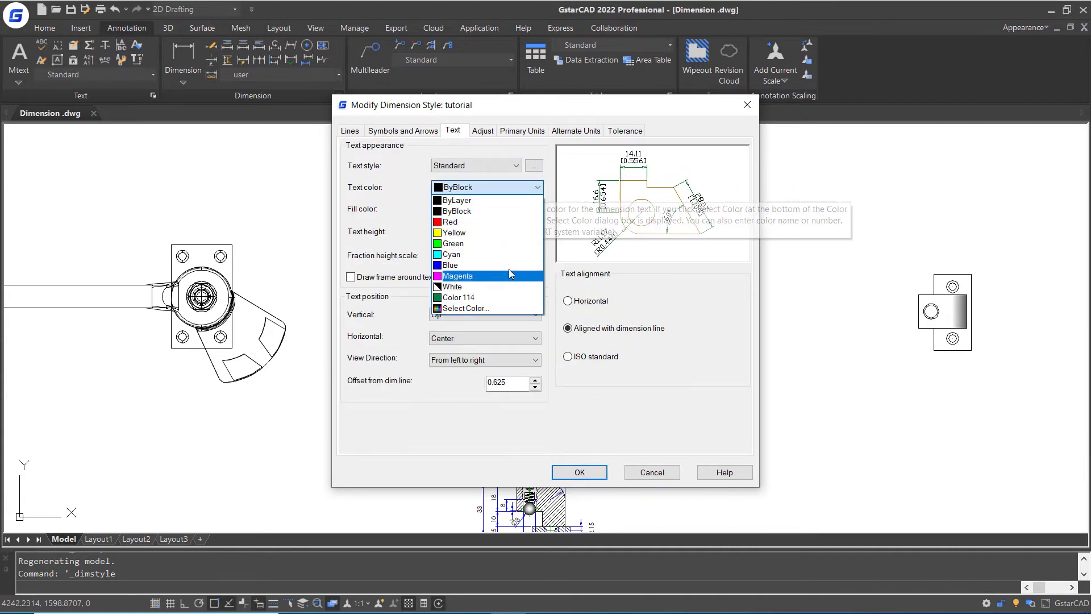
left_click(466, 274)
Step: Switch the linear dimension precision to 0.000 and back to 0.00, accept the modified style and close the style manager
left_click(522, 131)
left_click(514, 179)
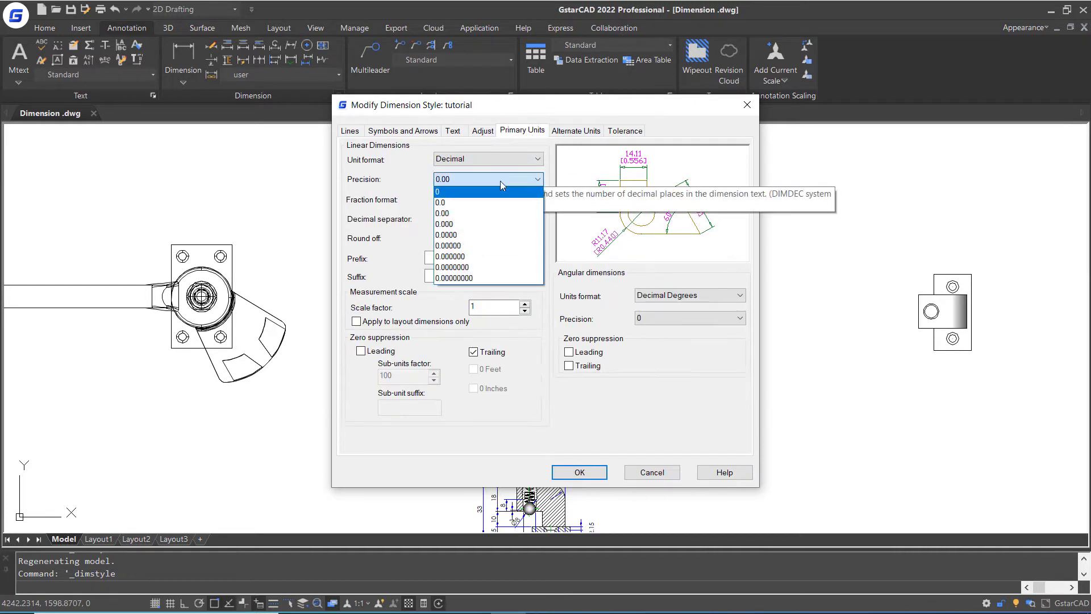
left_click(486, 222)
left_click(513, 179)
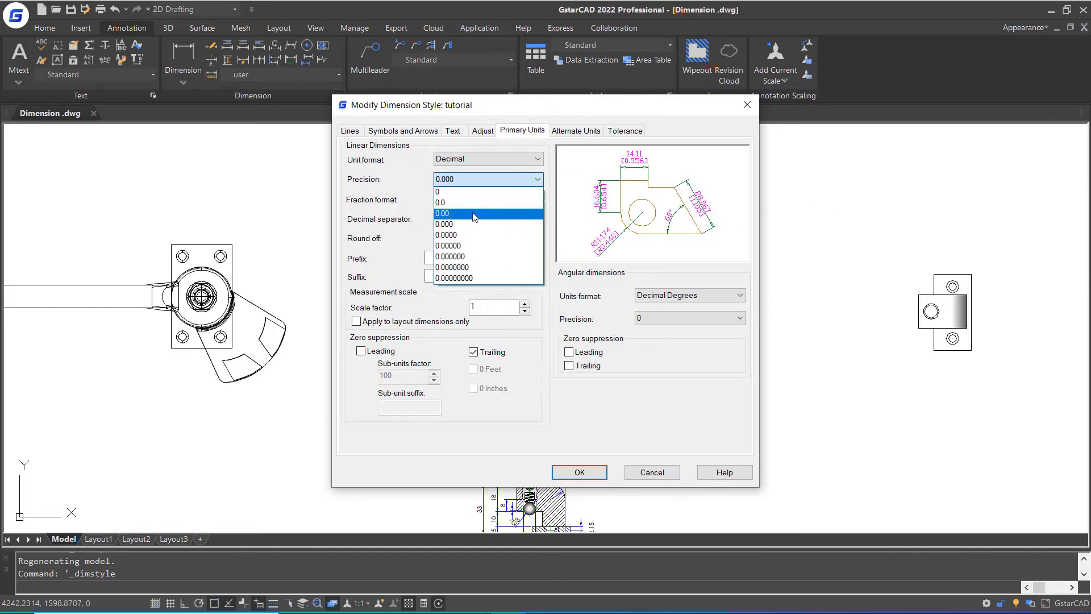
left_click(488, 214)
left_click(579, 472)
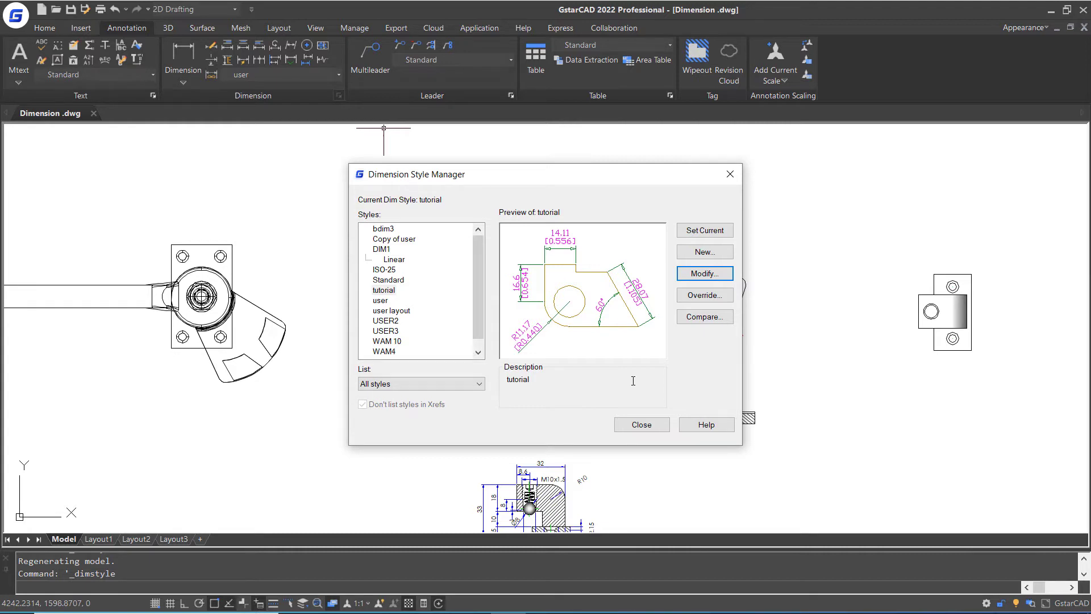
left_click(649, 432)
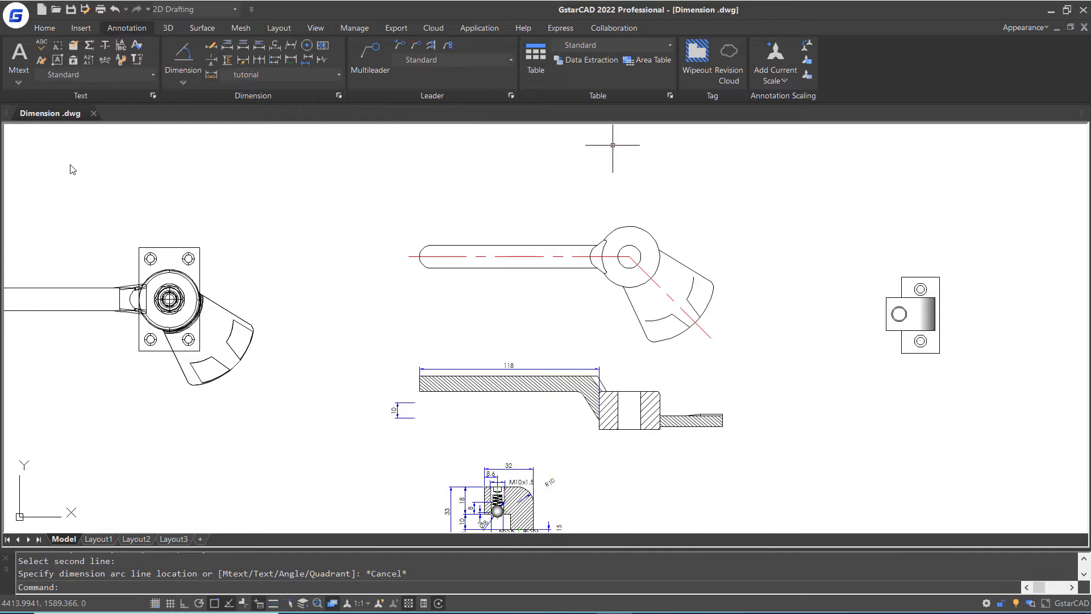
Step: Make user the current dimension style and add a horizontal linear dimension above the lever arm for its length up to the hub
left_click(319, 74)
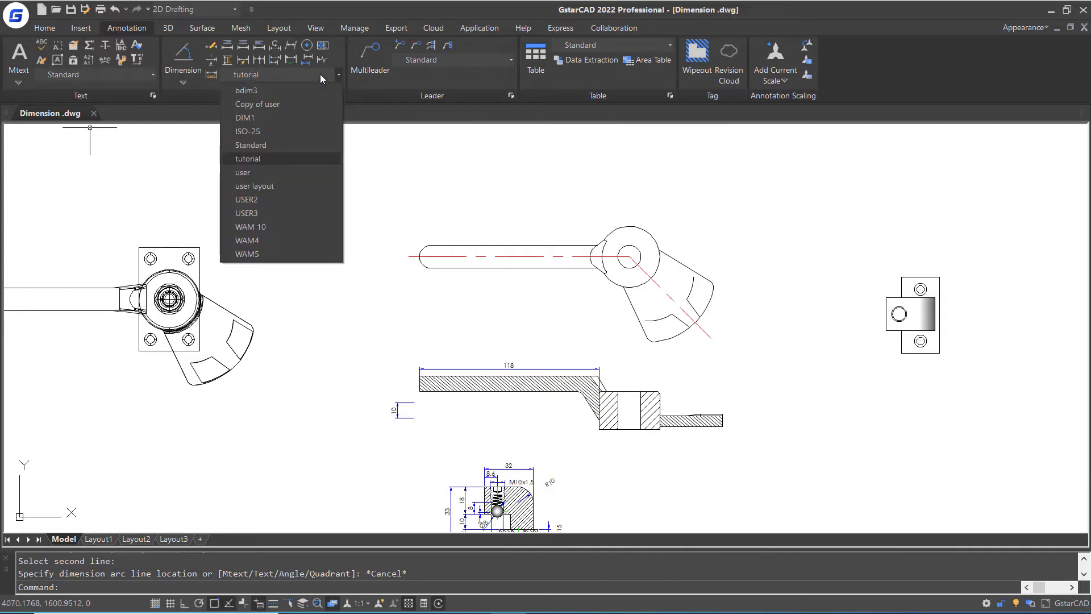
left_click(293, 170)
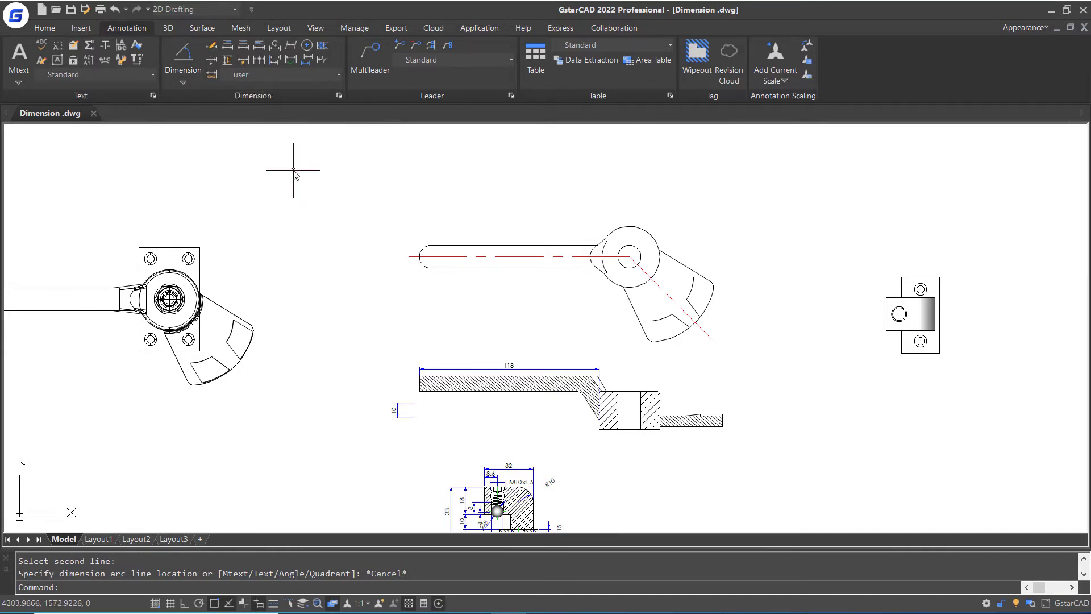
left_click(182, 76)
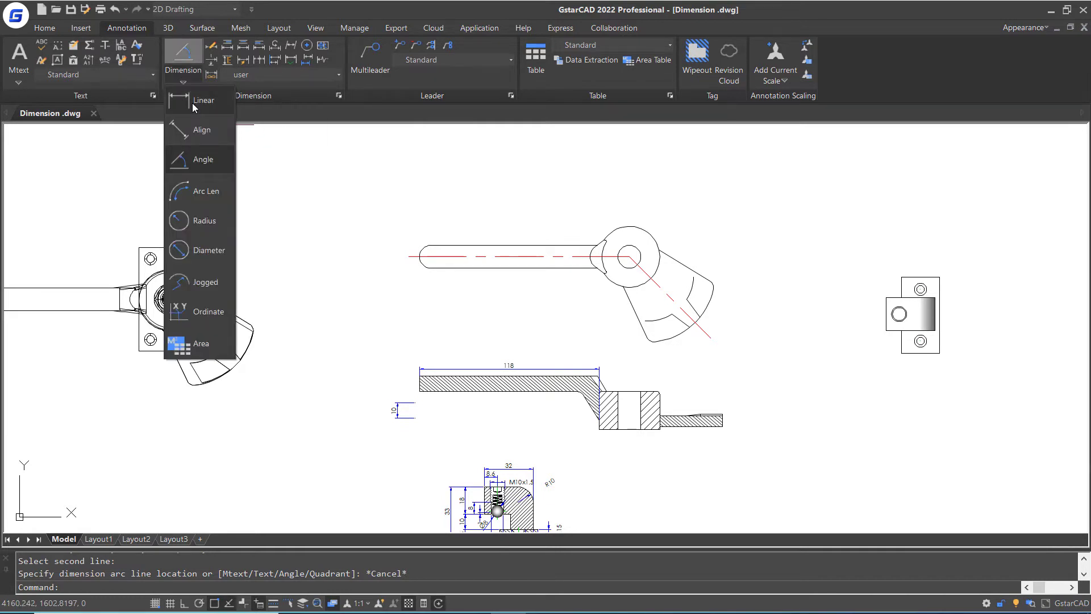
left_click(193, 101)
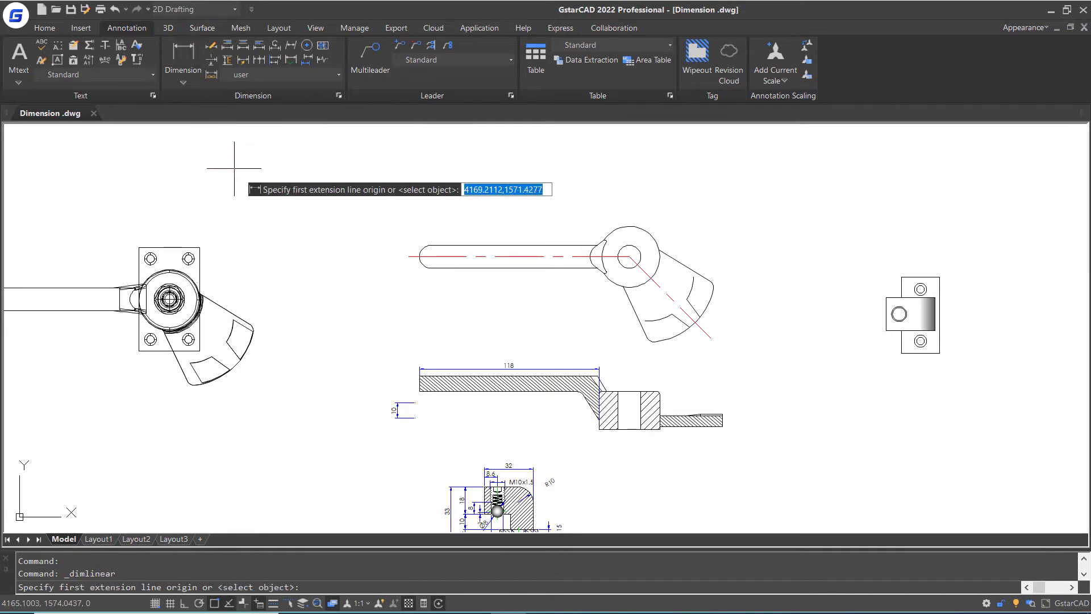
scroll(413, 277, "up", 2)
middle_click_drag(662, 305, 426, 417)
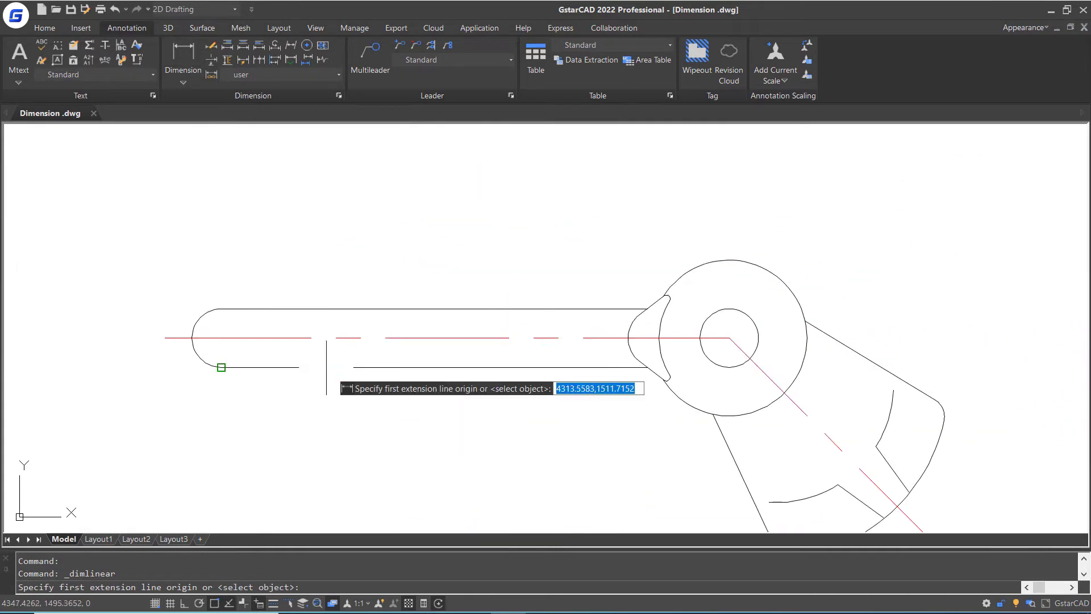
left_click(192, 304)
left_click(658, 338)
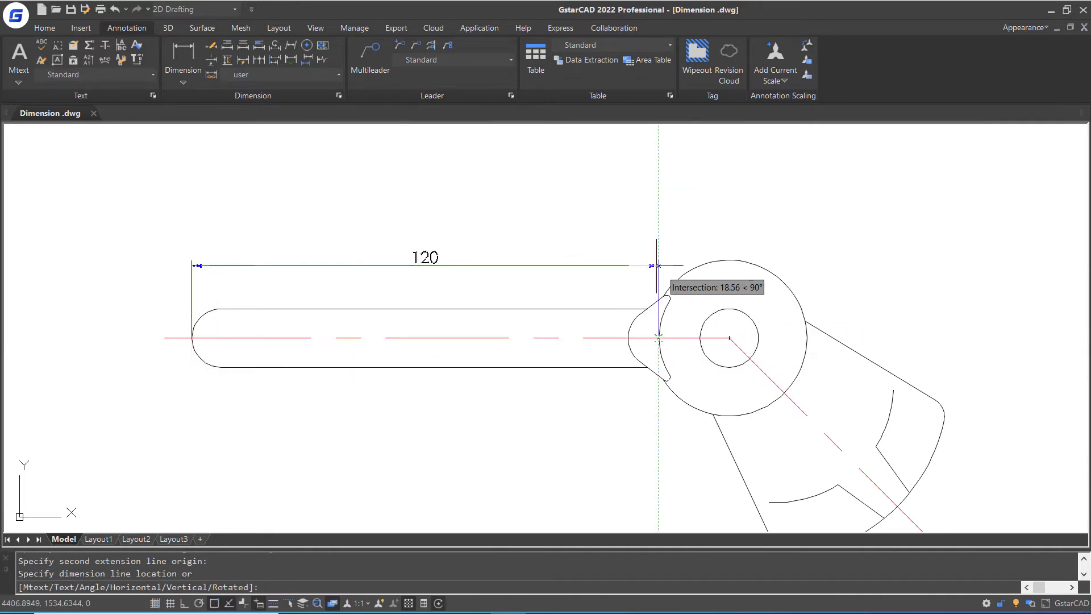
left_click(654, 223)
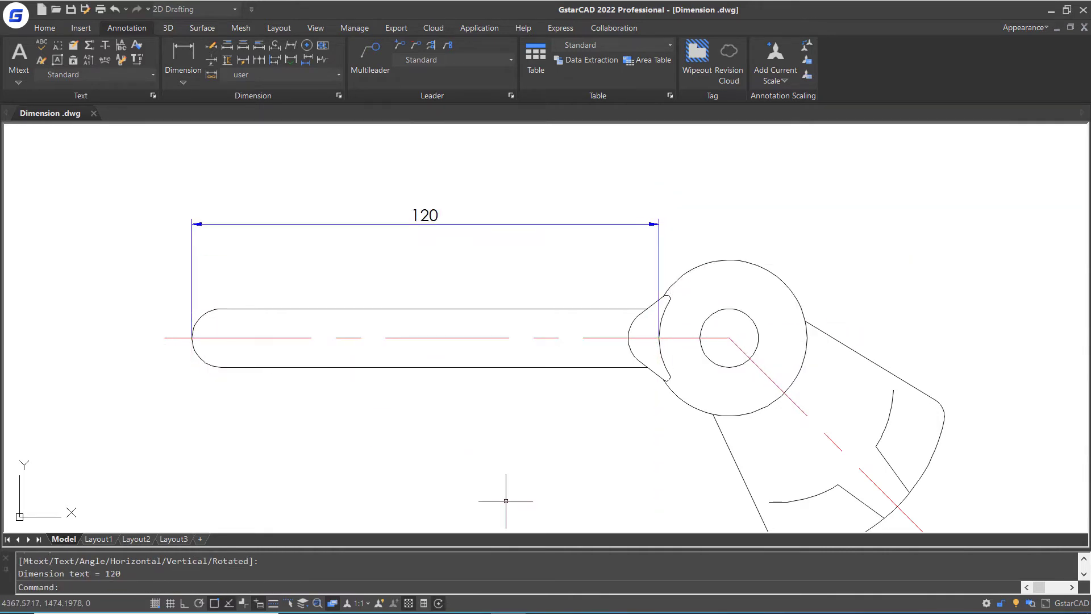
Step: Add a vertical linear dimension for the arm's width beside its rounded end
right_click(643, 223)
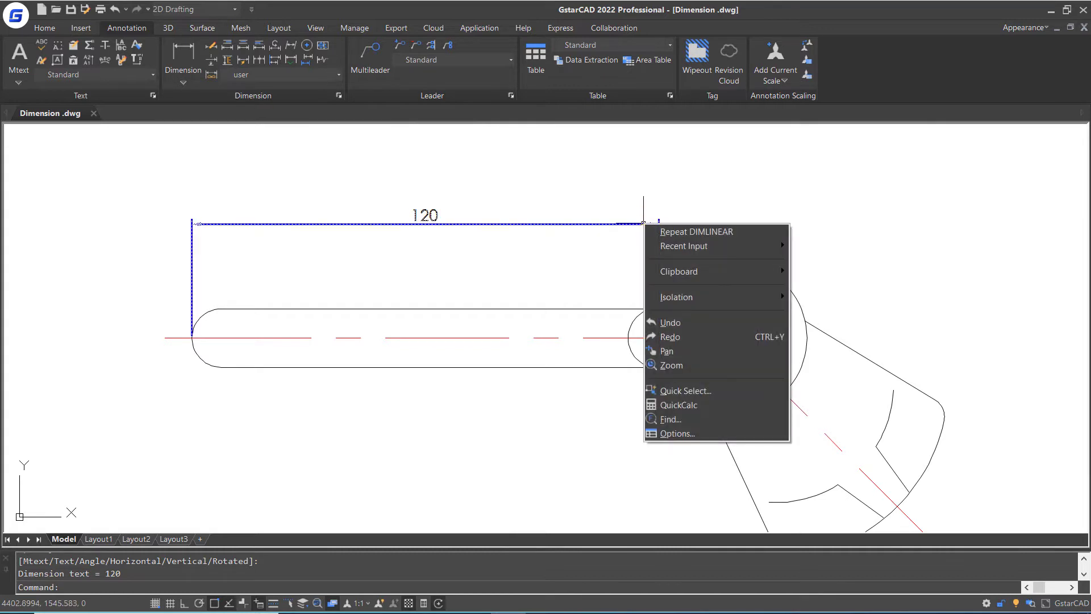
left_click(663, 232)
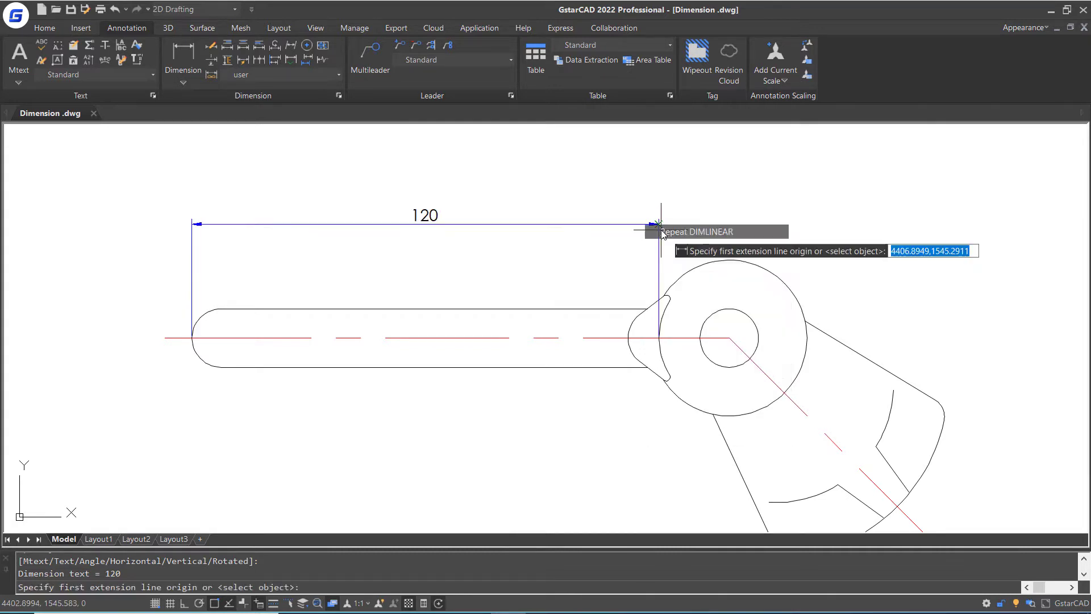
left_click(220, 308)
left_click(221, 367)
left_click(133, 358)
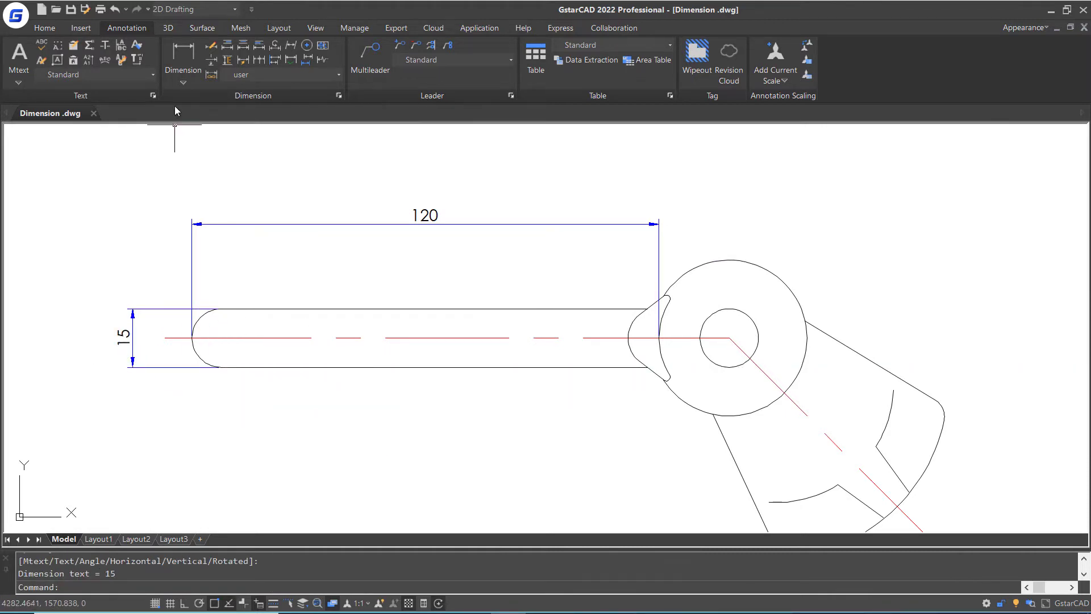
Step: Add an aligned dimension from the hub's centre to the angled plate's outer edge along the inclined centreline, placed below the plate
left_click(183, 81)
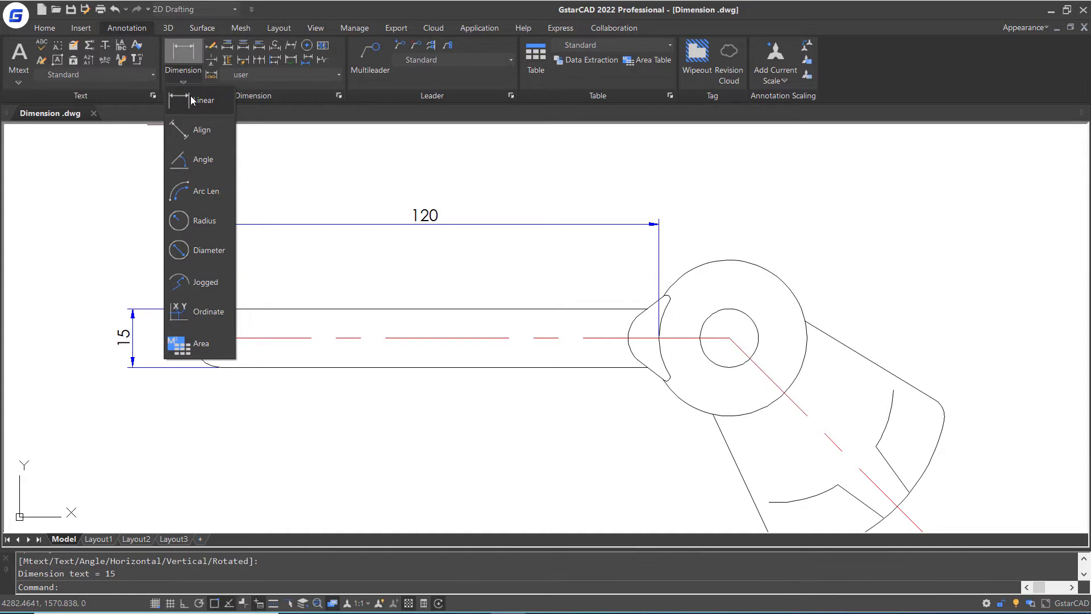
left_click(202, 136)
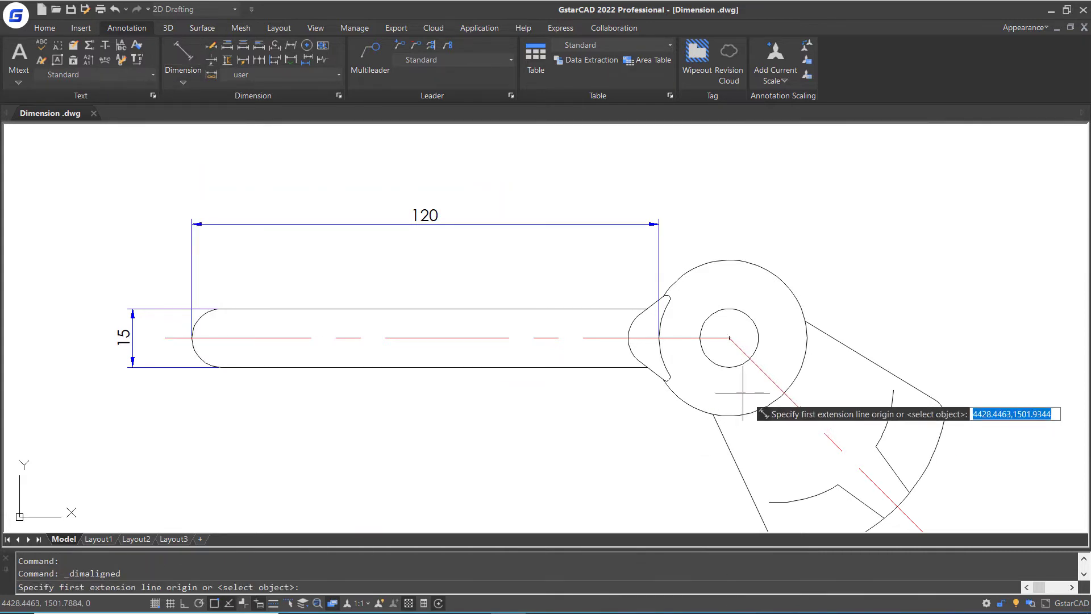
middle_click_drag(755, 365, 653, 250)
left_click(628, 222)
left_click(795, 391)
left_click(653, 463)
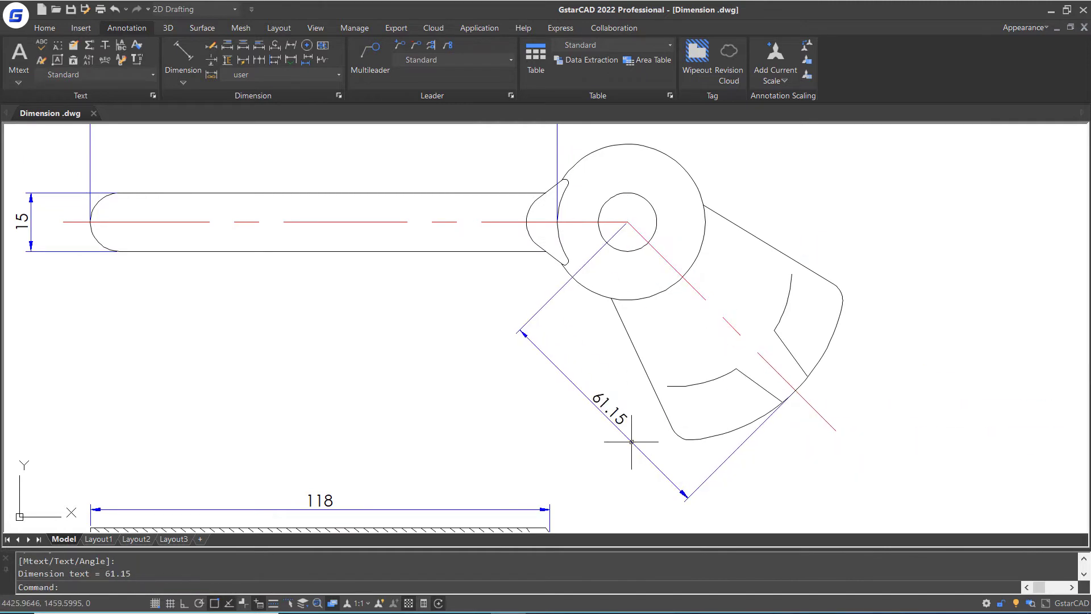
Step: Add an aligned dimension between the inner corners of the two arc-shaped cutouts, placed beyond the angled plate's outer edge
key("Return")
left_click(736, 370)
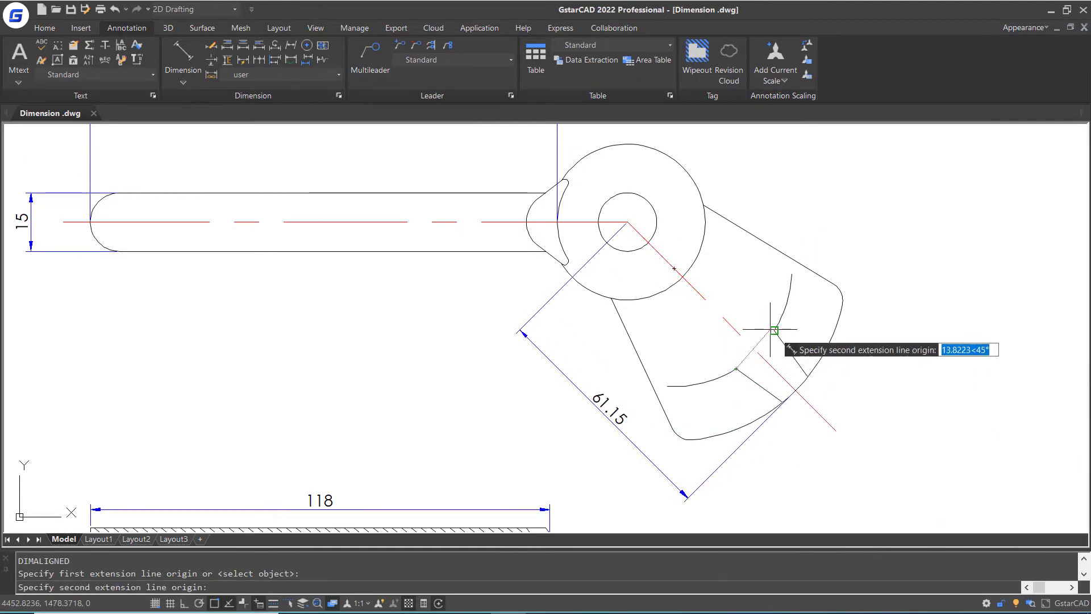
left_click(775, 333)
left_click(887, 445)
Step: Add an aligned dimension between the cutouts' outer corners on the plate edge and move its text next to its dimension line
key("Return")
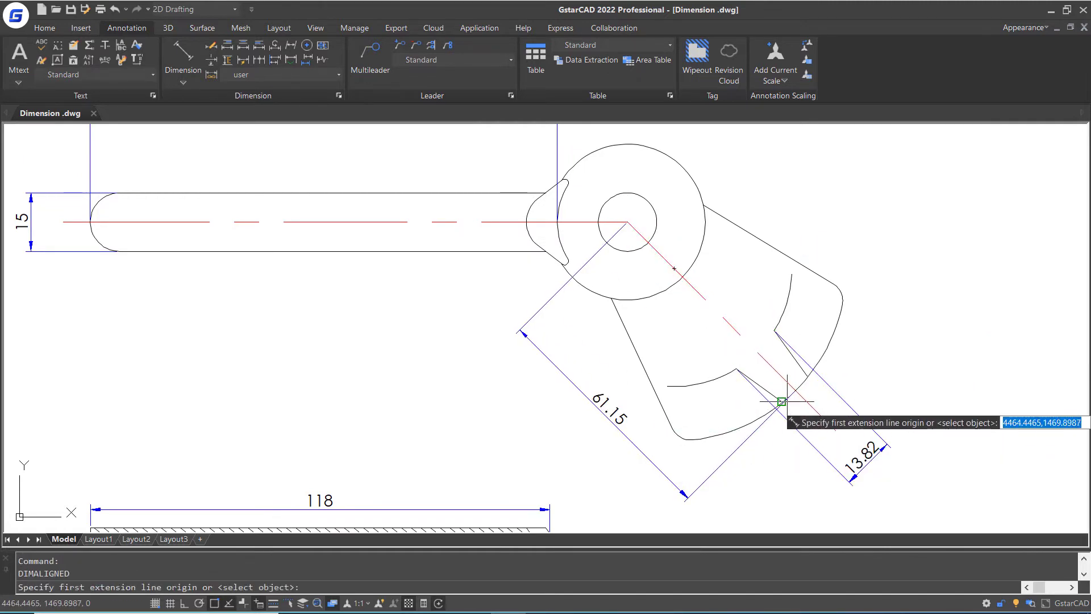
left_click(784, 410)
left_click(807, 375)
left_click(851, 423)
left_click(834, 432)
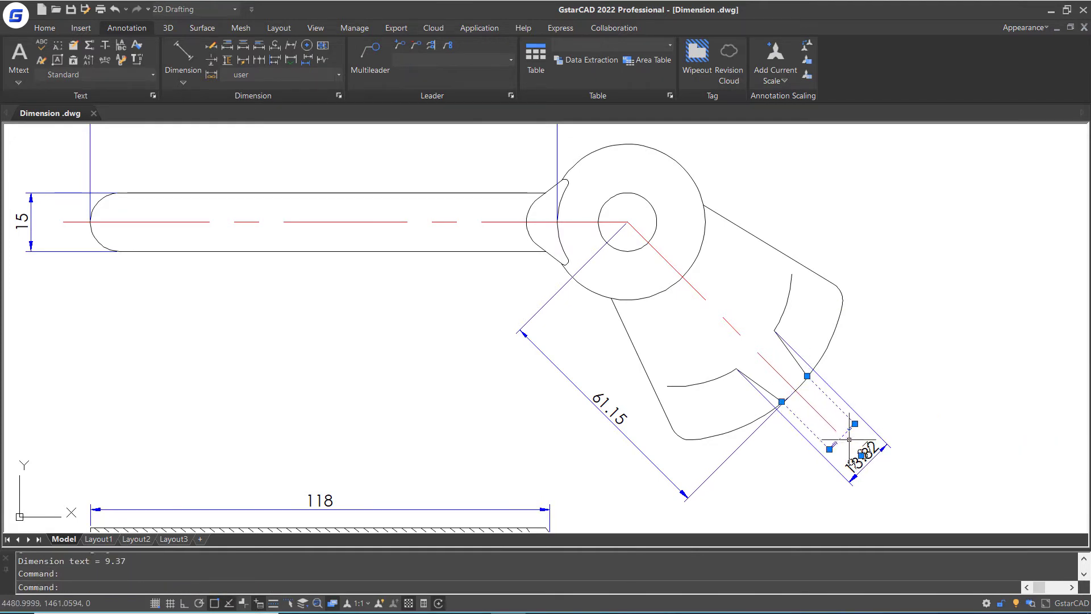
left_click(836, 430)
key("Escape")
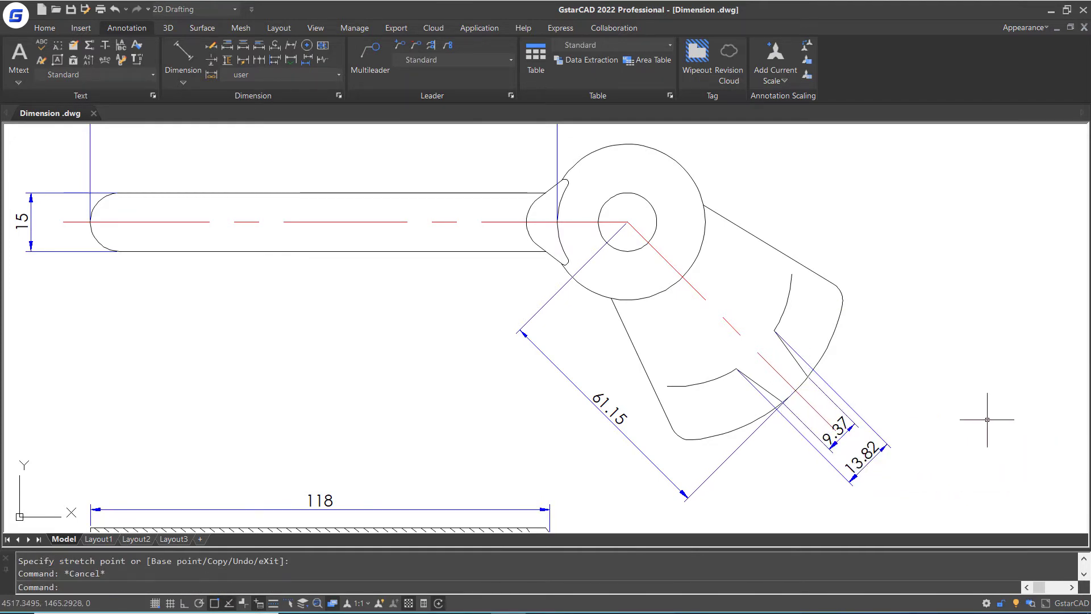
Step: Make USER2 the current dimension style and add an angular dimension between the arm's horizontal centreline and the inclined centreline
left_click(339, 74)
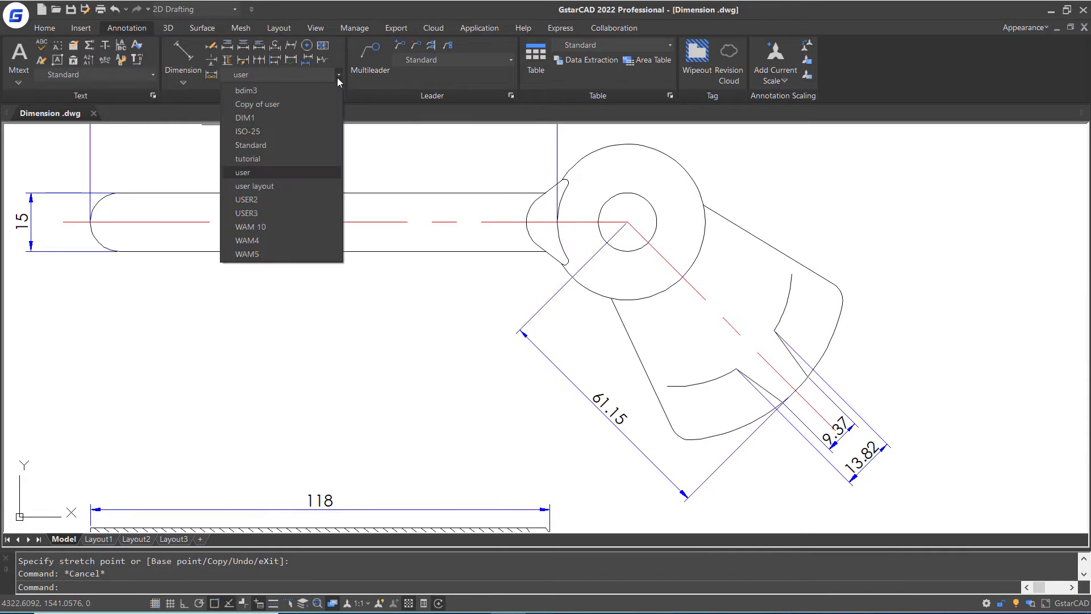
left_click(306, 200)
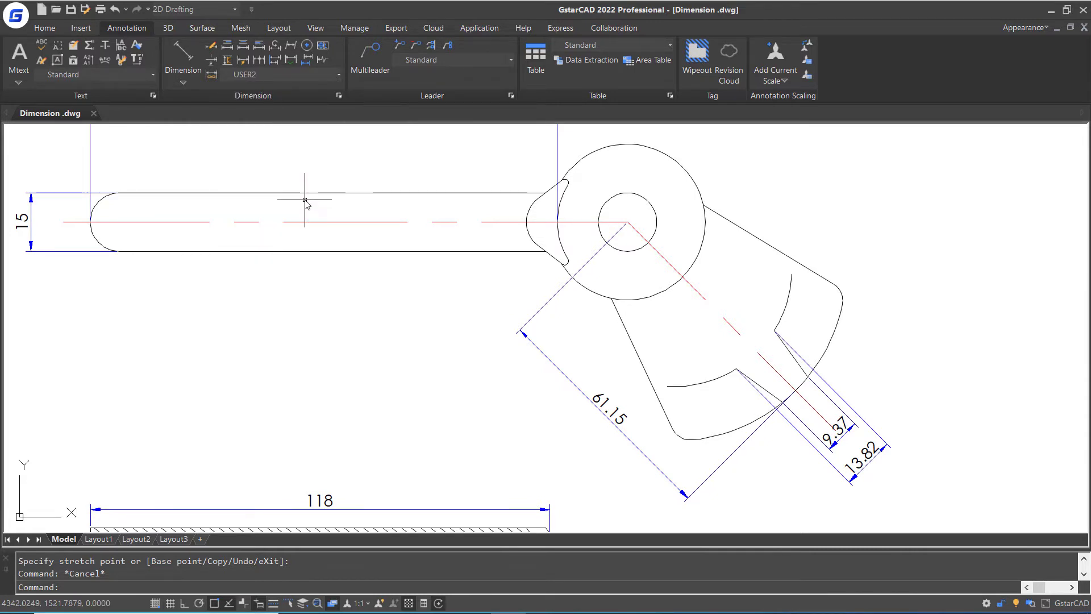
left_click(183, 81)
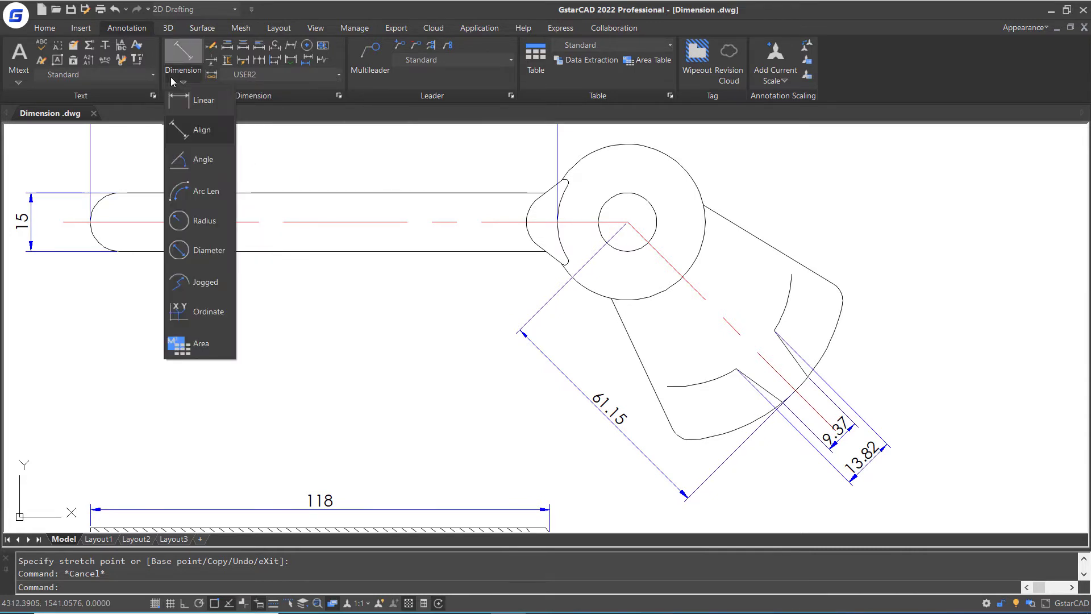
left_click(215, 163)
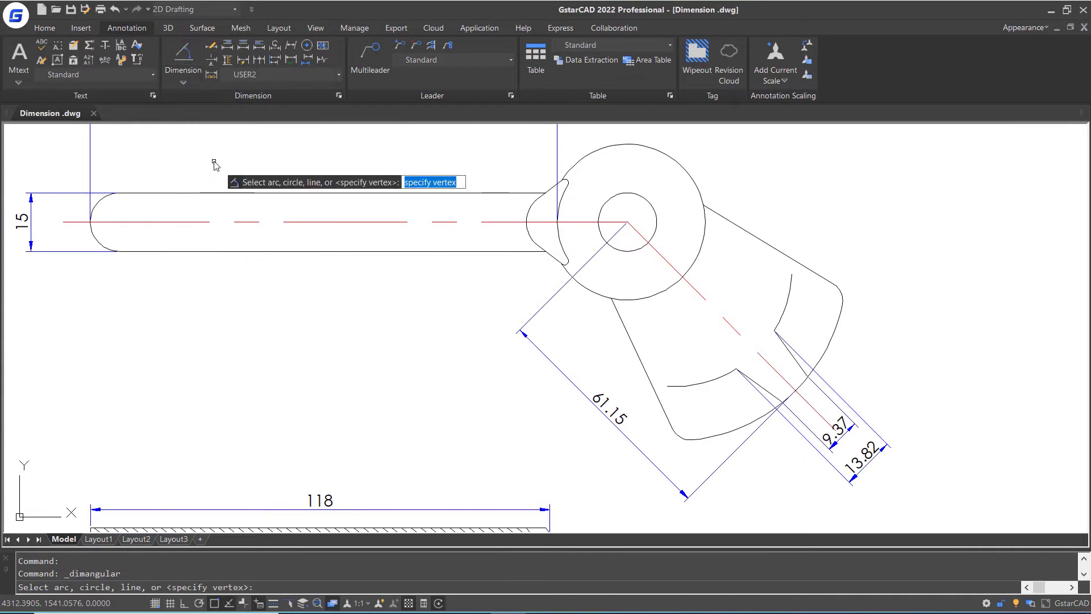
left_click(585, 221)
left_click(674, 258)
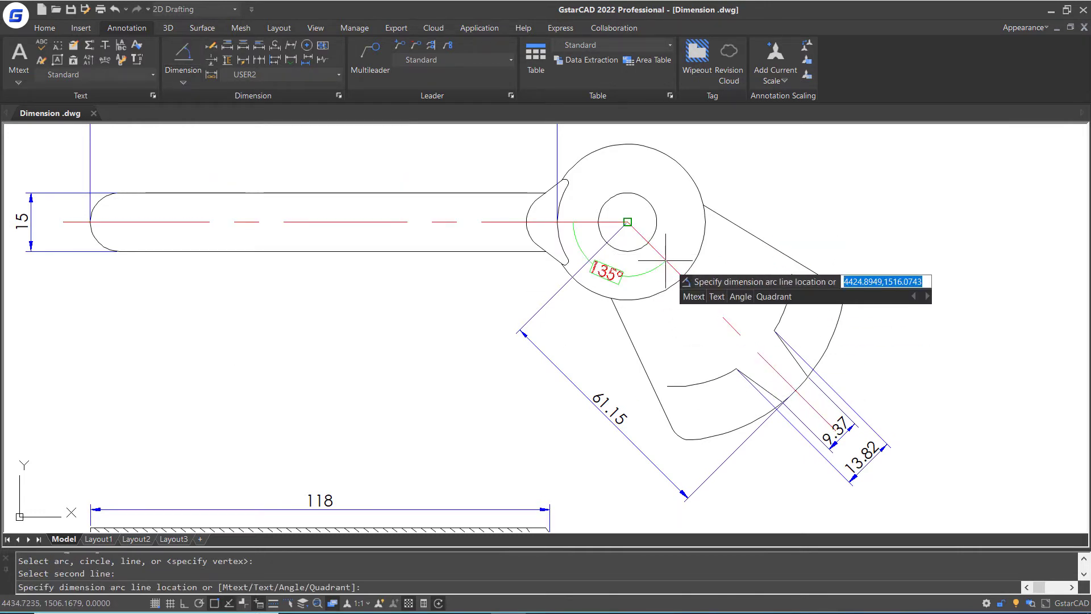
left_click(568, 344)
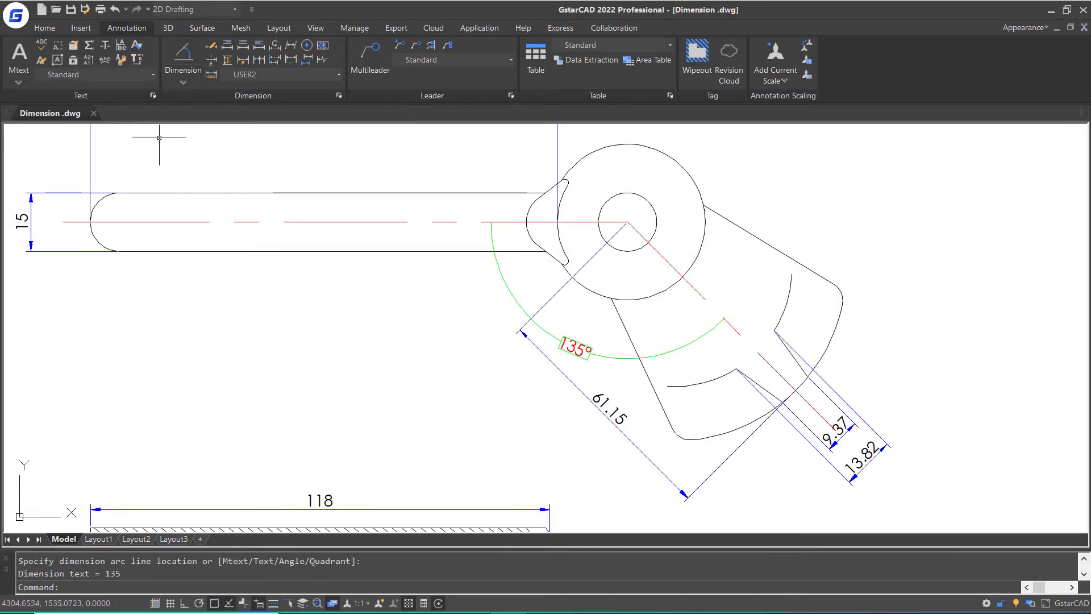
Step: Add arc length dimensions to the two inner arcs of the angled plate's cutouts
left_click(183, 79)
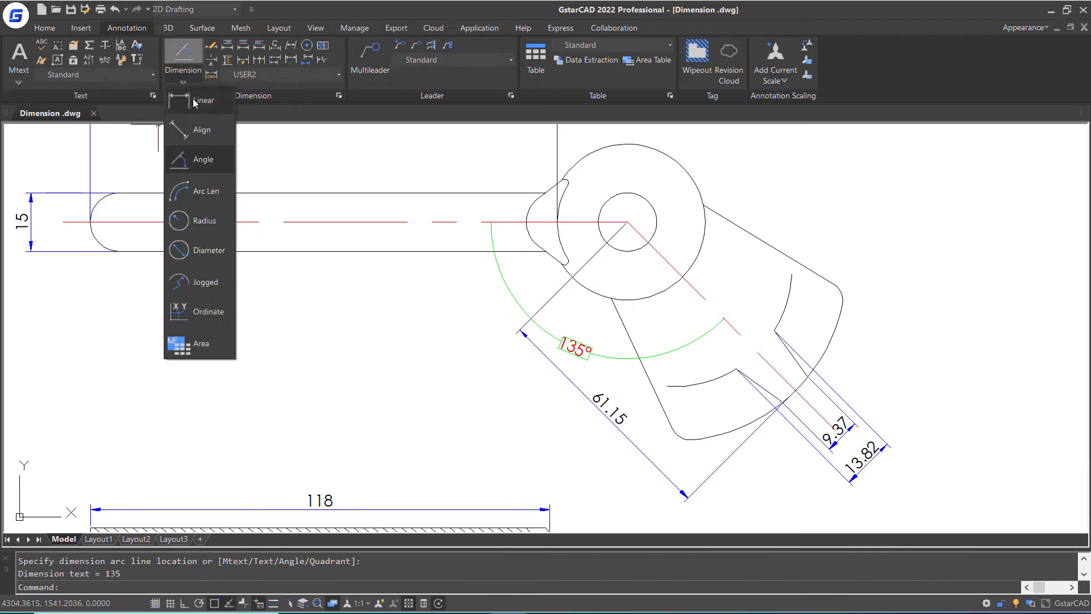
left_click(203, 193)
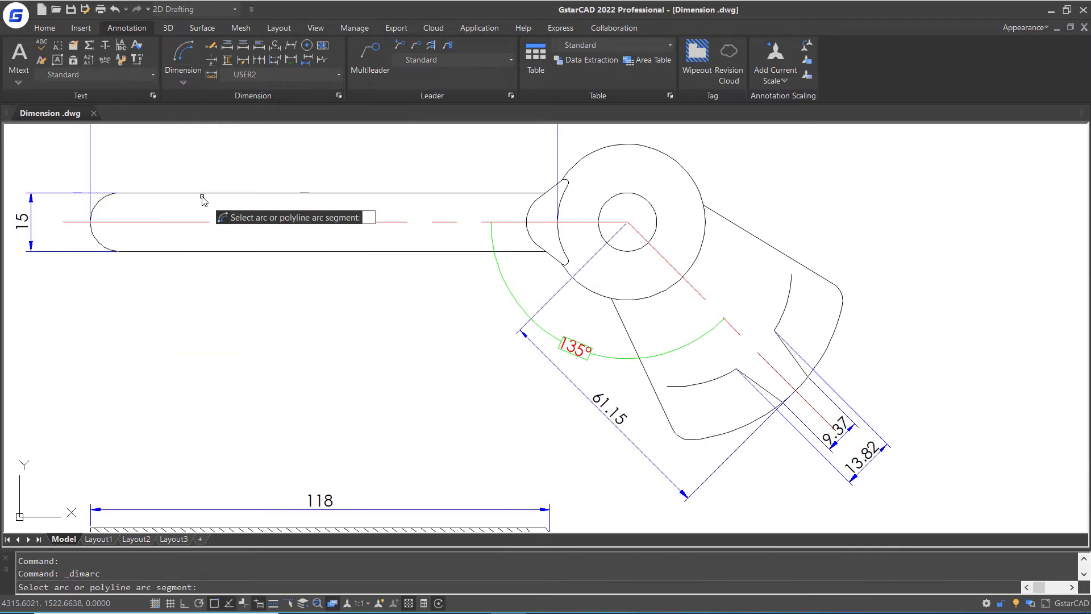
left_click(787, 310)
left_click(796, 309)
key("Return")
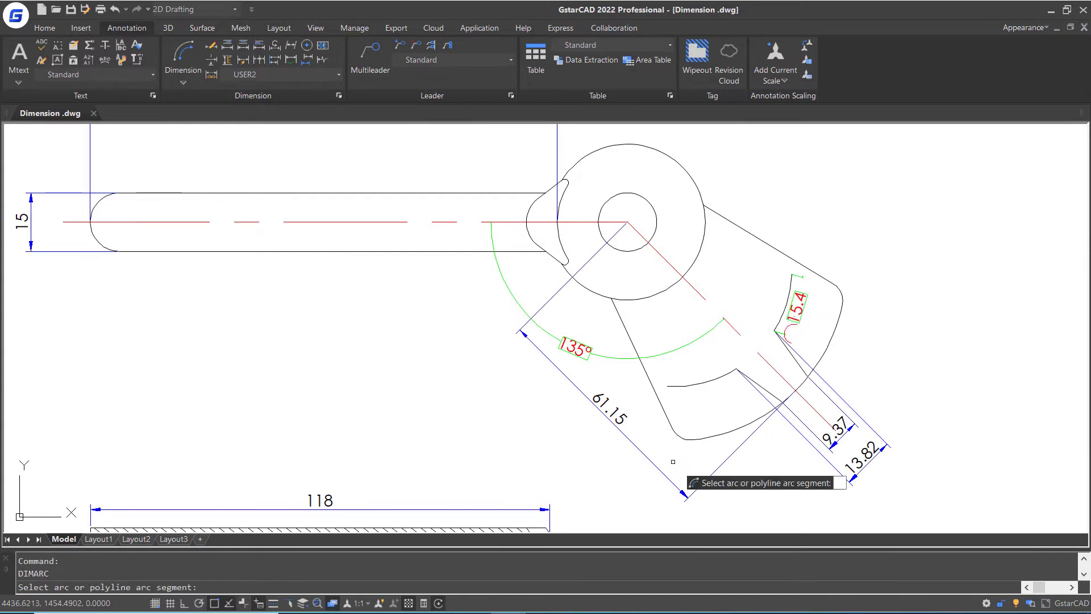
left_click(703, 379)
left_click(707, 389)
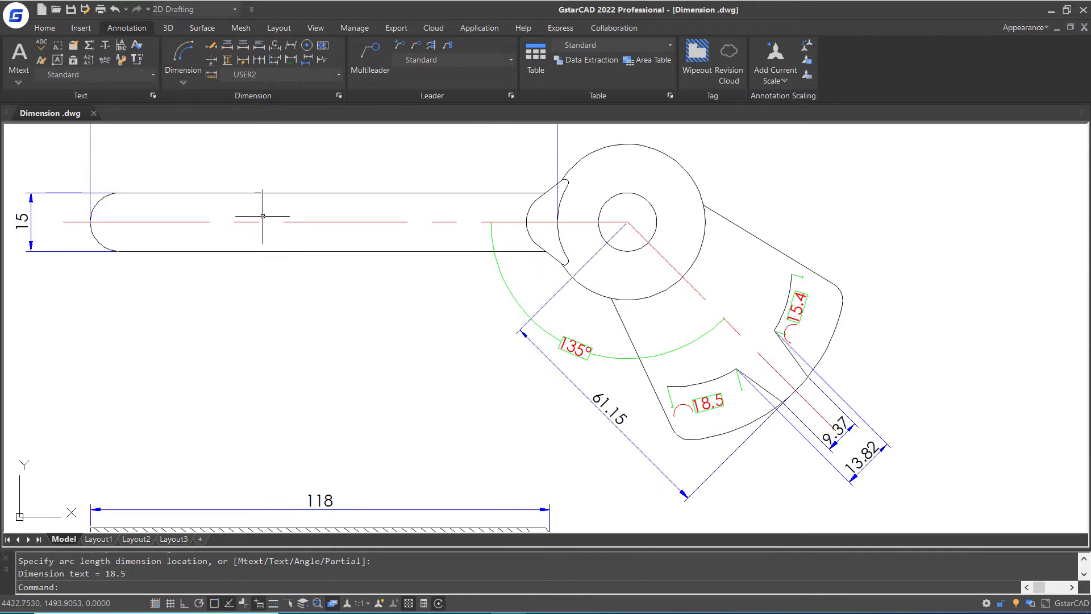
Step: Make user the current dimension style and add a radius dimension to the hub's inner circle
left_click(183, 80)
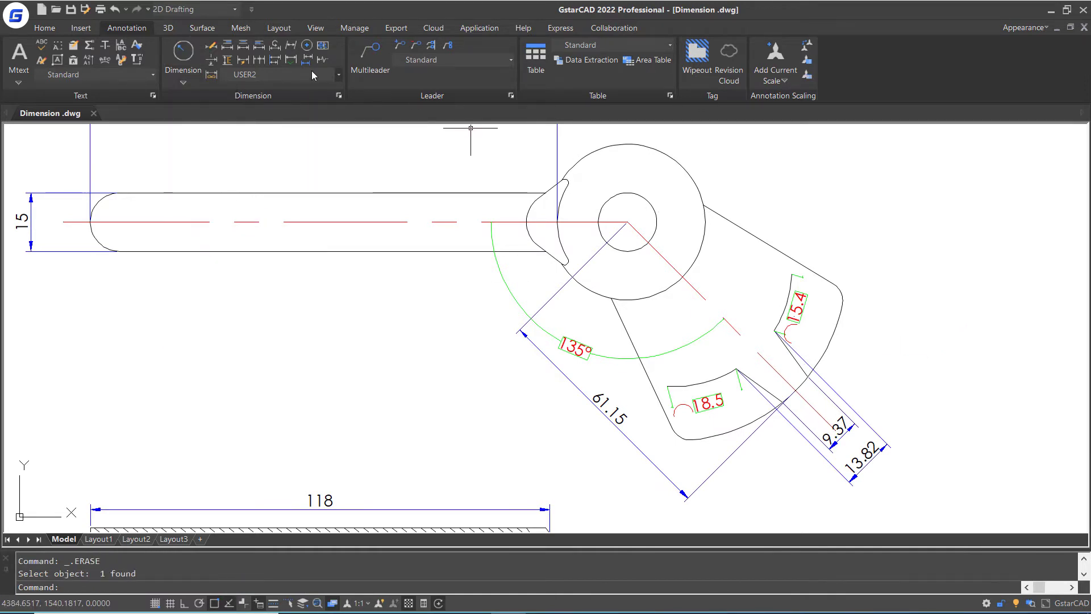
left_click(311, 73)
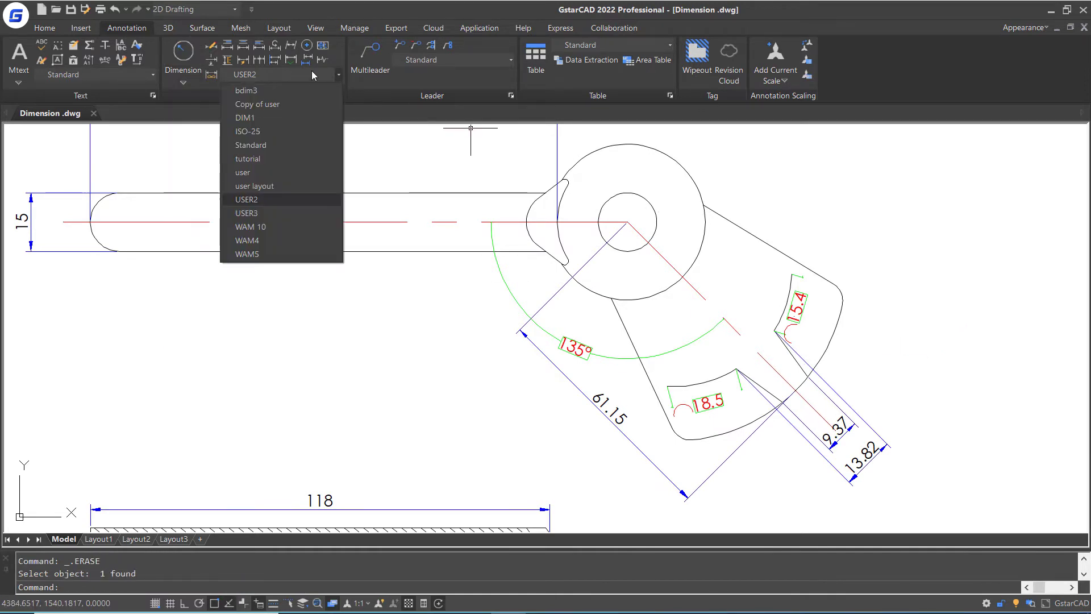
left_click(311, 172)
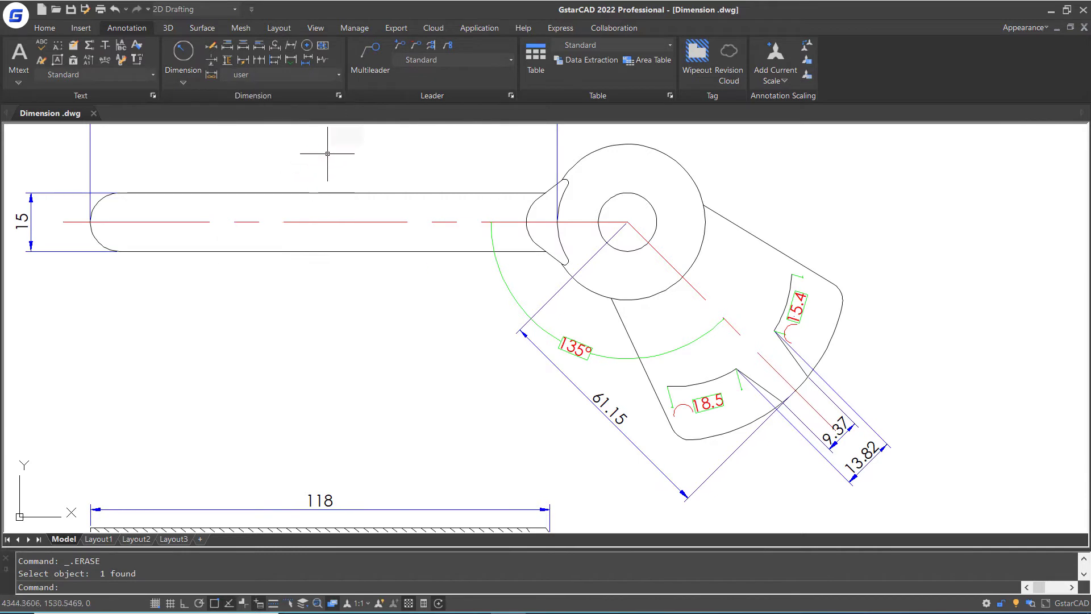
left_click(183, 54)
left_click(649, 201)
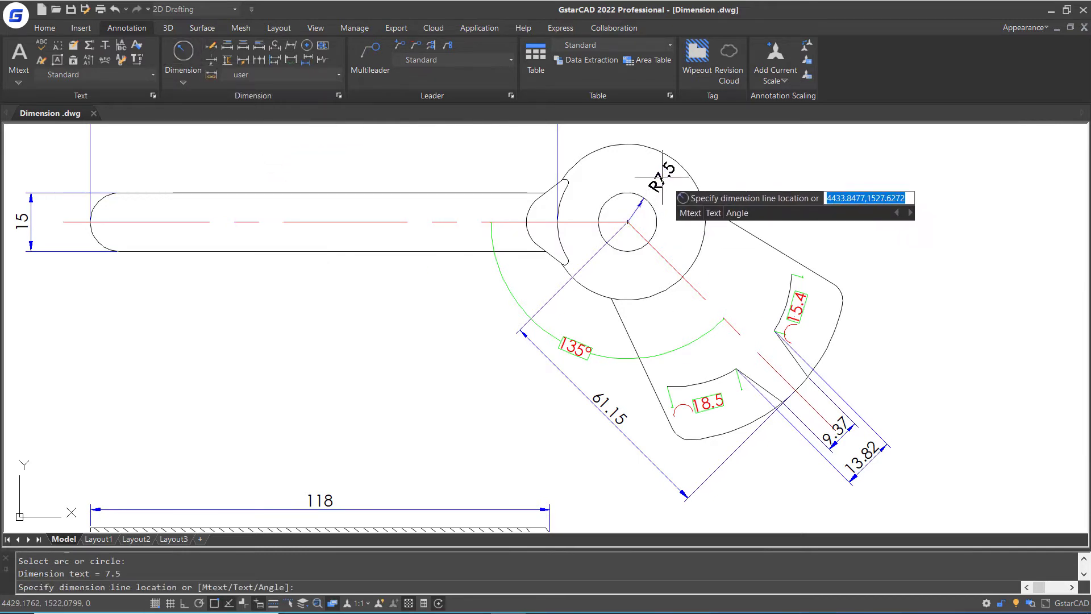
left_click(662, 176)
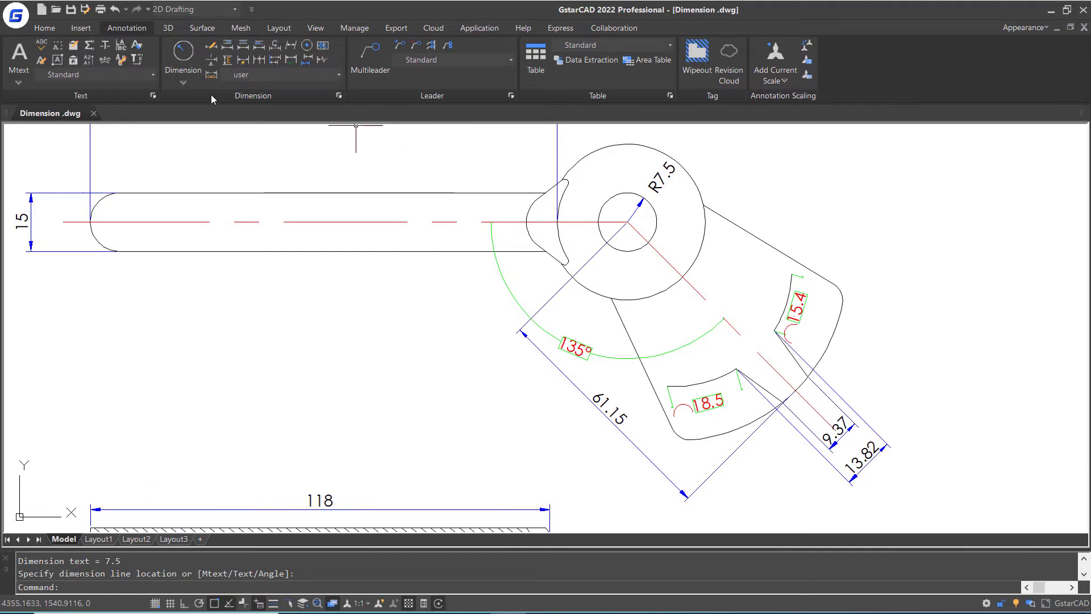
Step: Add diameter dimensions to the two inner arcs of the angled plate's cutouts
left_click(179, 81)
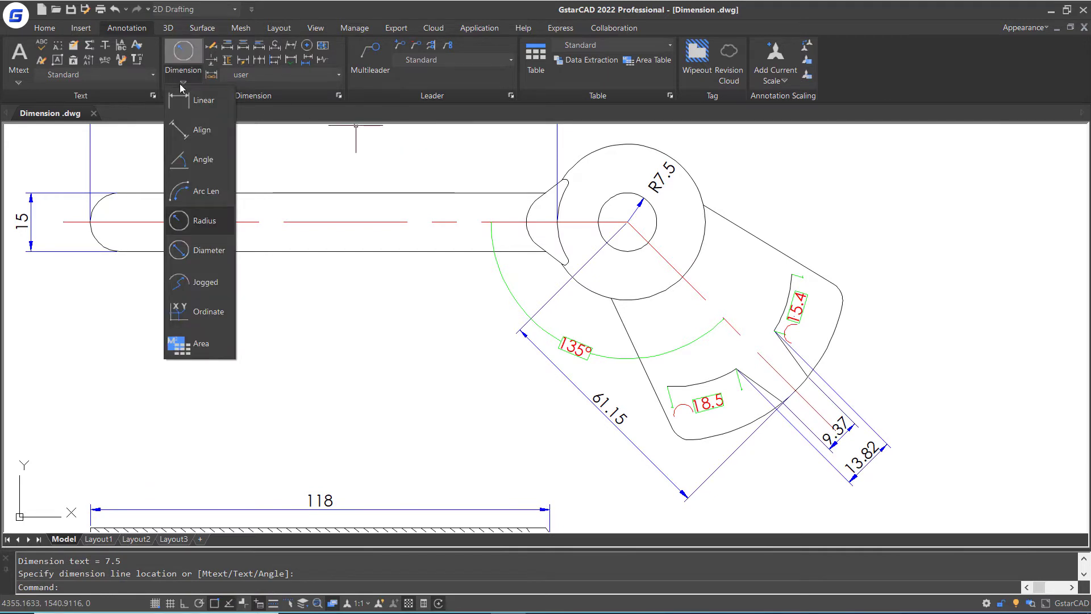
left_click(197, 253)
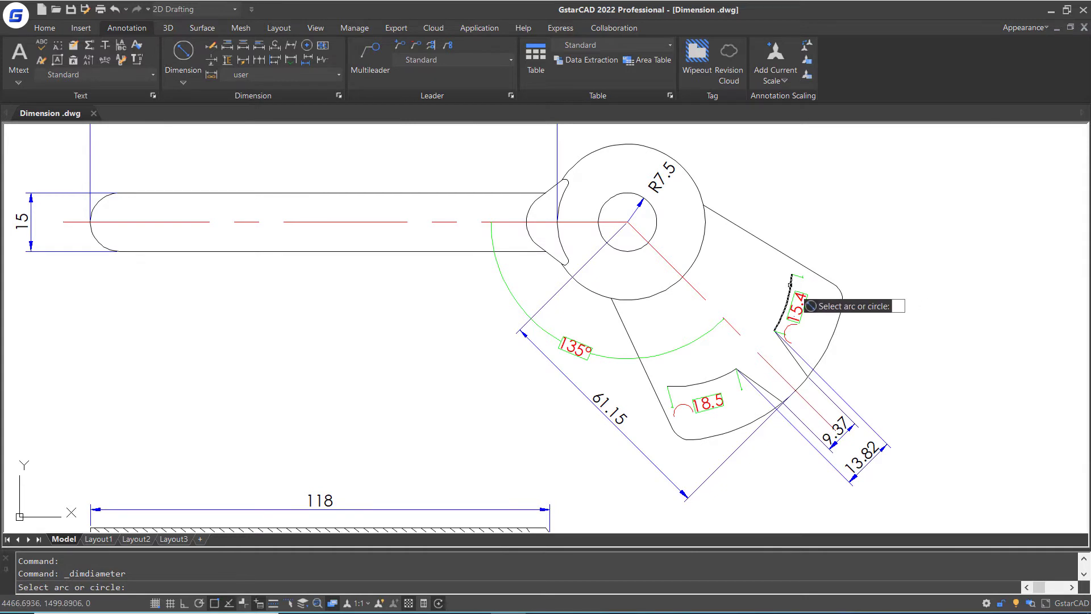
left_click(796, 283)
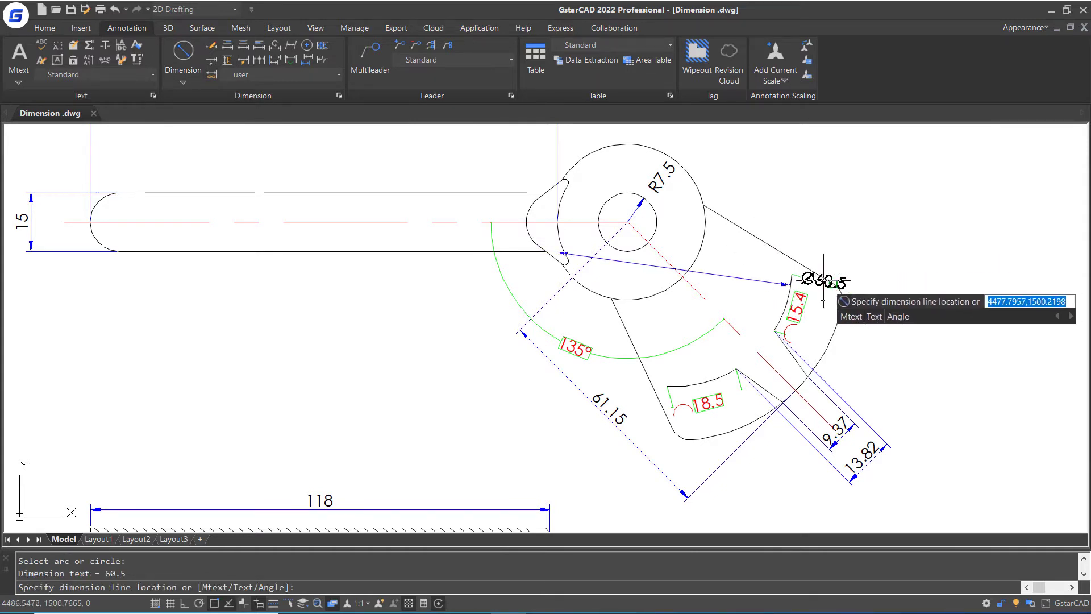
left_click(821, 281)
key("Return")
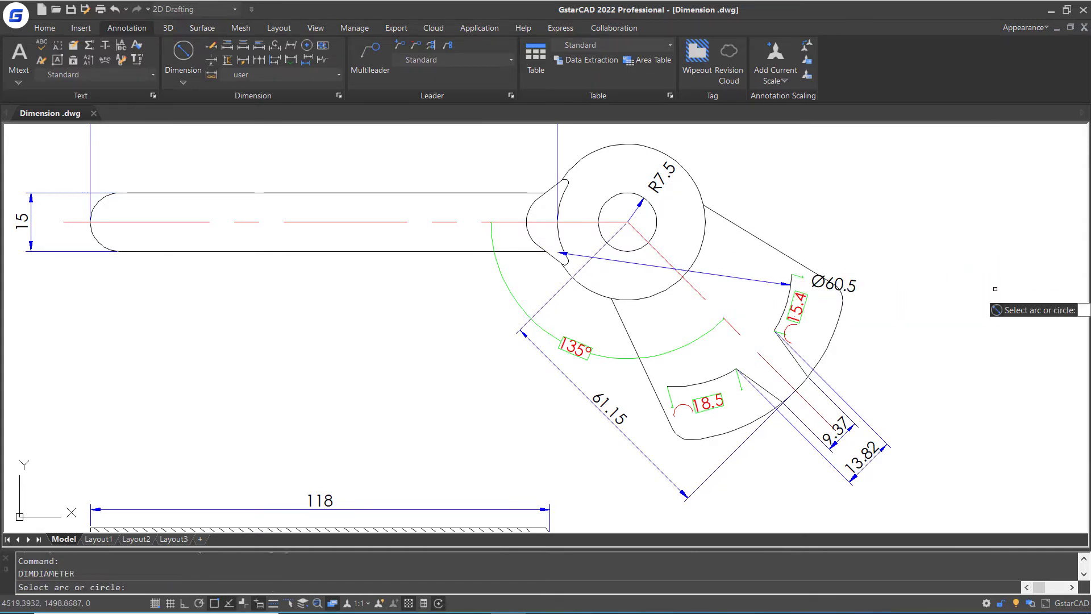
left_click(729, 376)
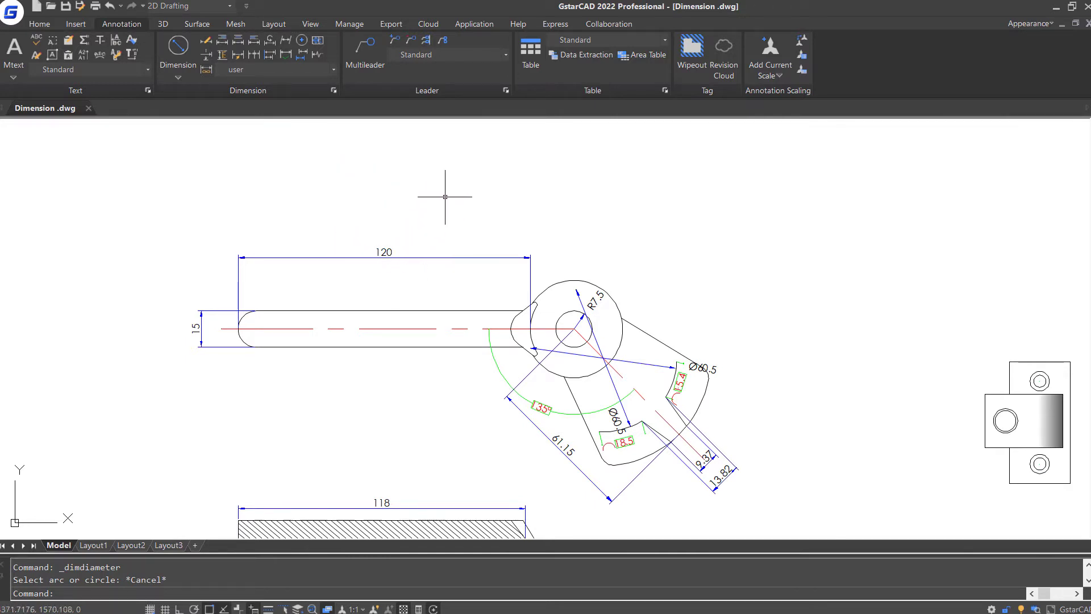
left_click(178, 70)
left_click(183, 91)
key("Return")
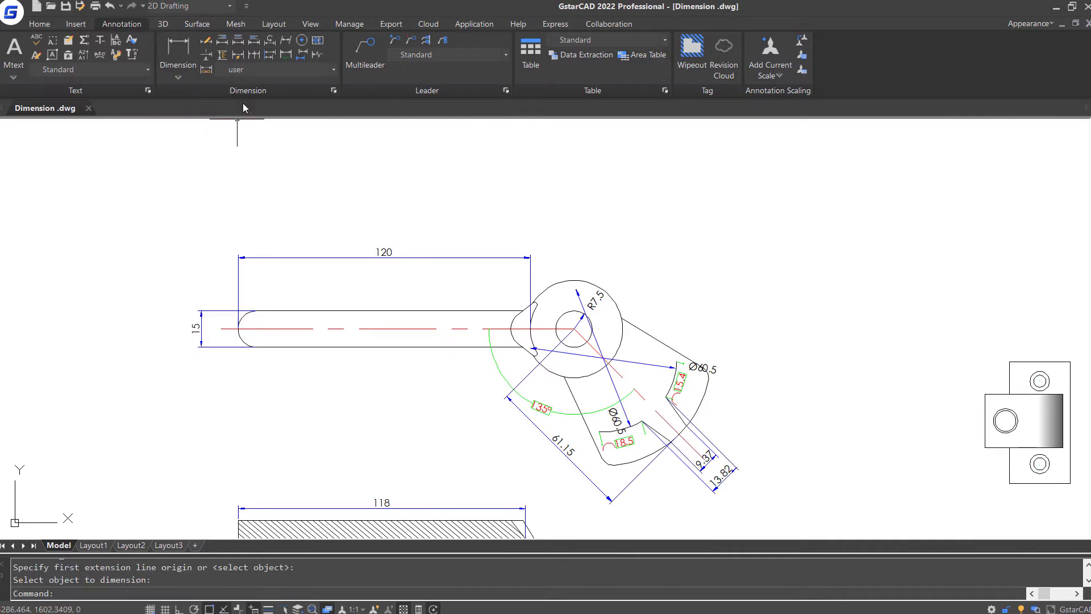
Step: Continue the arm's horizontal length dimension to the hub's centre, the hub's far edge and the angled plate's outermost edge
left_click(255, 56)
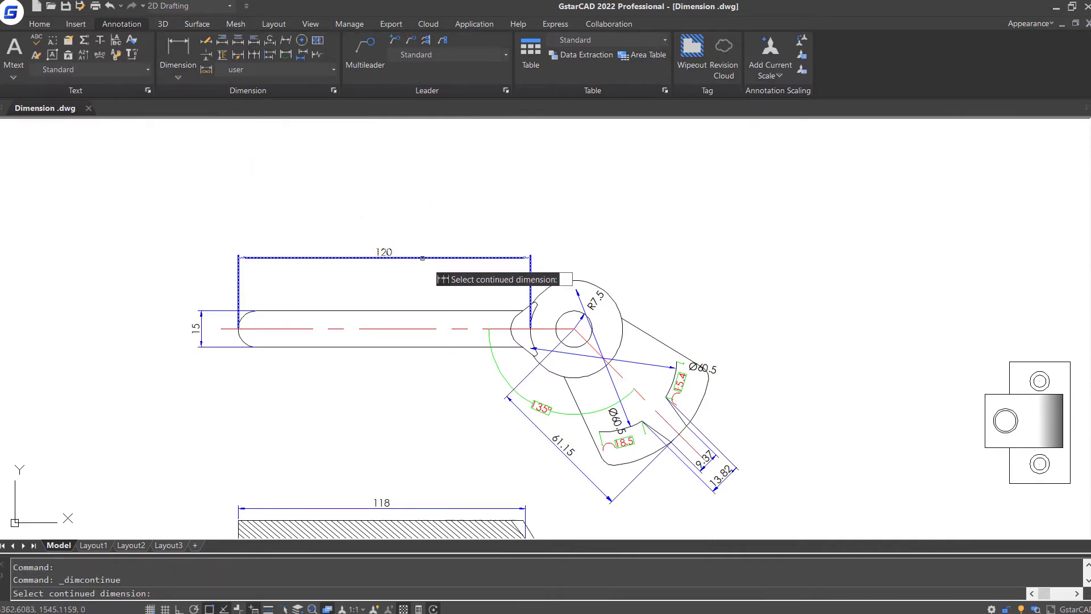
left_click(529, 266)
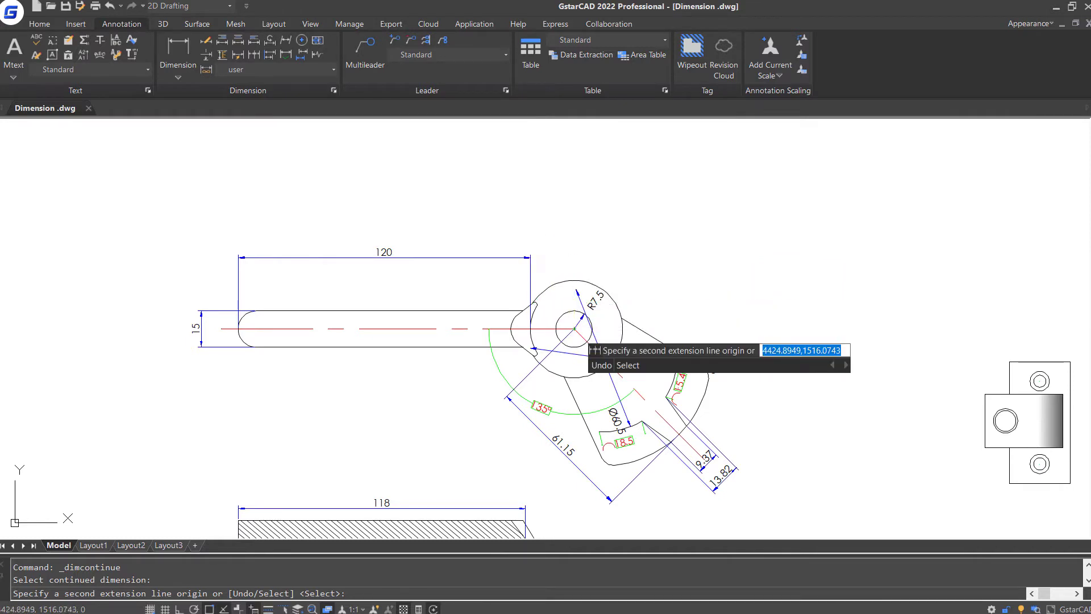
left_click(574, 328)
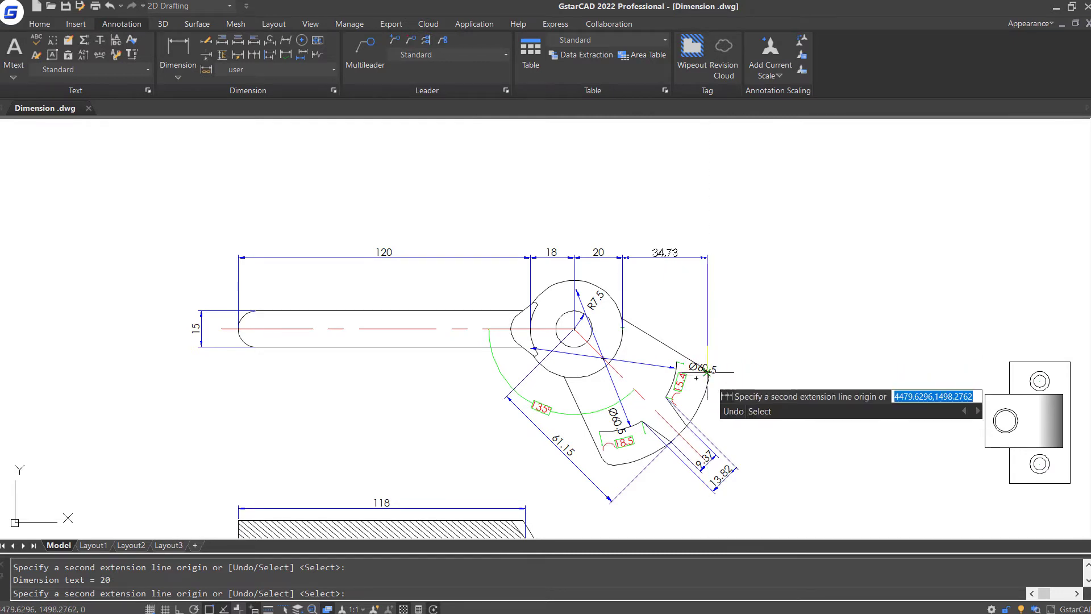
left_click(707, 373)
key("Return")
key("Return")
Step: Add a horizontal linear dimension above the raised end portion of the thin plate in the section view
scroll(841, 332, "down", 2)
middle_click_drag(812, 426, 731, 372)
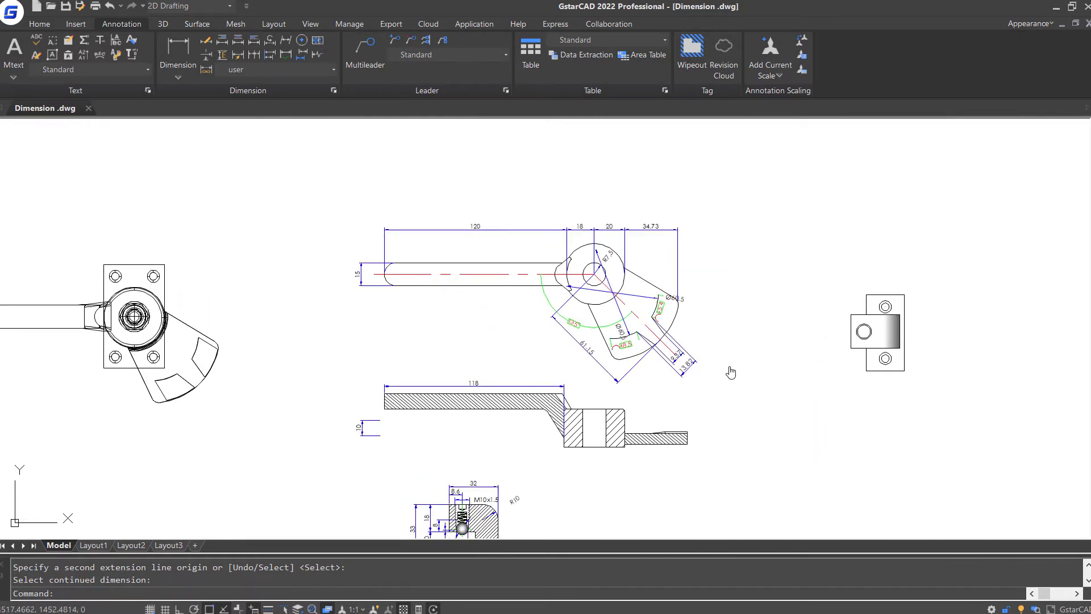
scroll(731, 372, "up", 6)
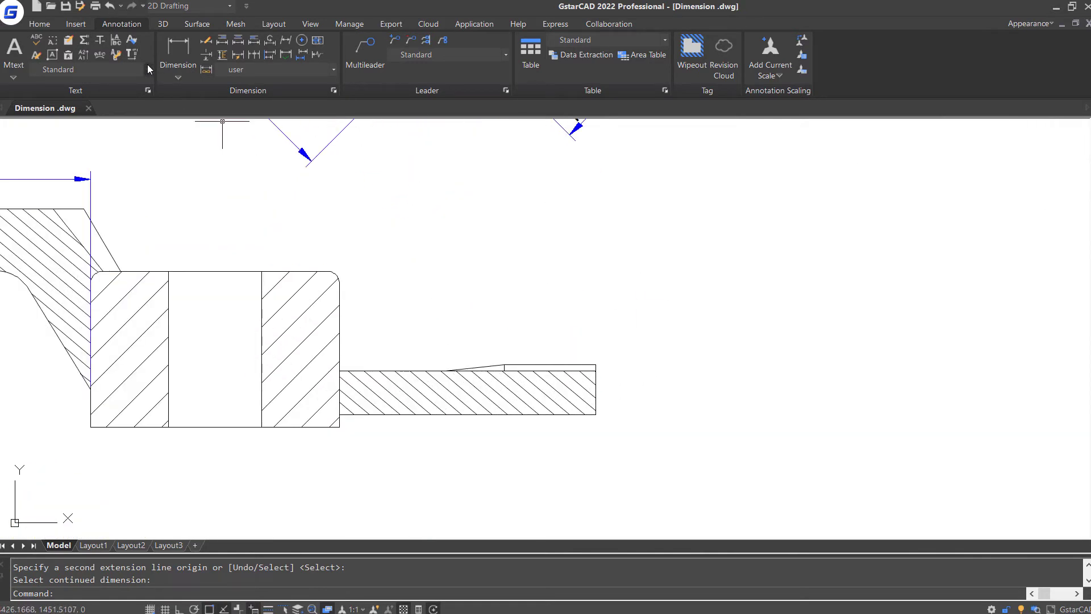
left_click(178, 50)
left_click(596, 365)
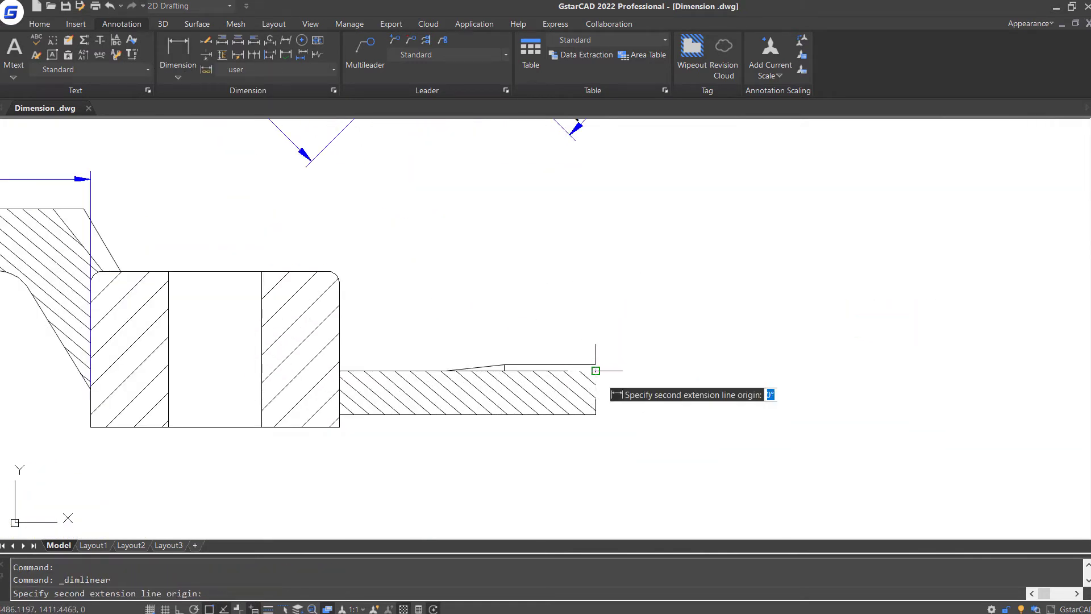
left_click(504, 364)
left_click(506, 335)
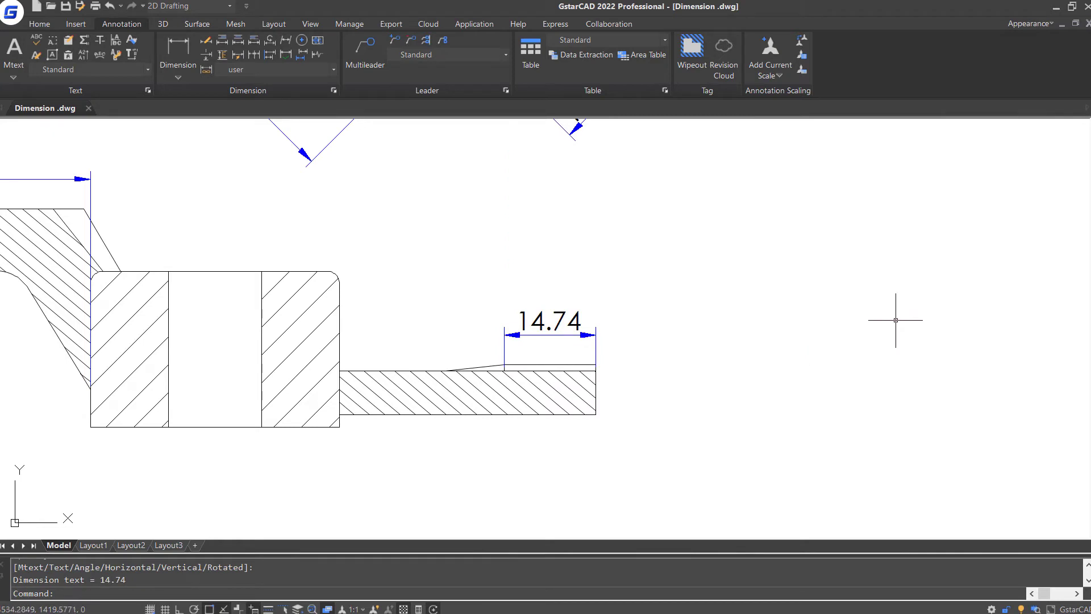
Step: Add baseline dimensions from the thin plate's end-portion dimension to the start of its taper and the hub's adjacent face
left_click(272, 55)
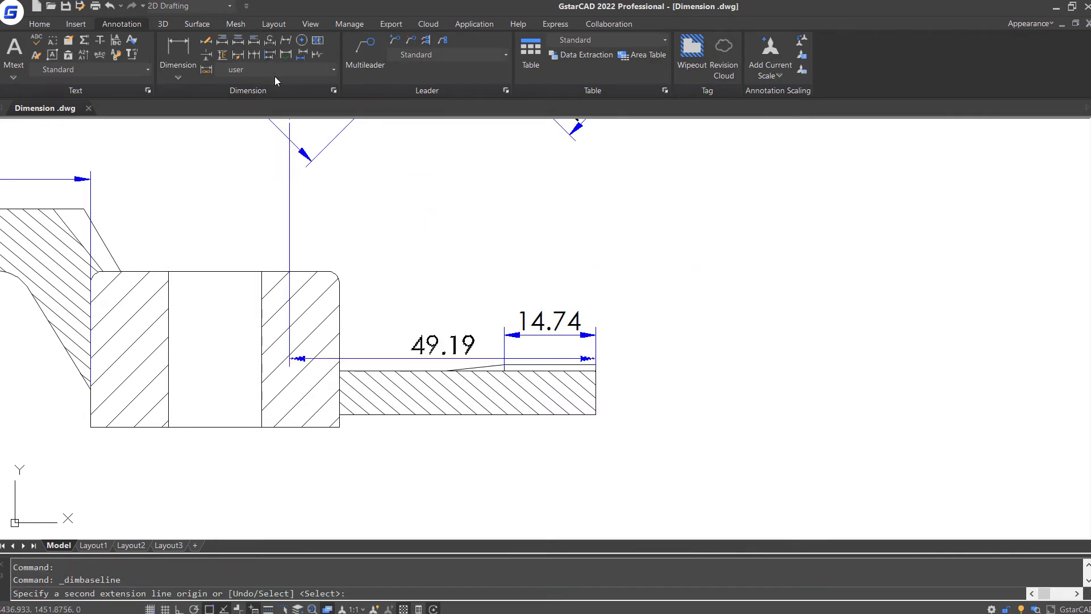
left_click(446, 370)
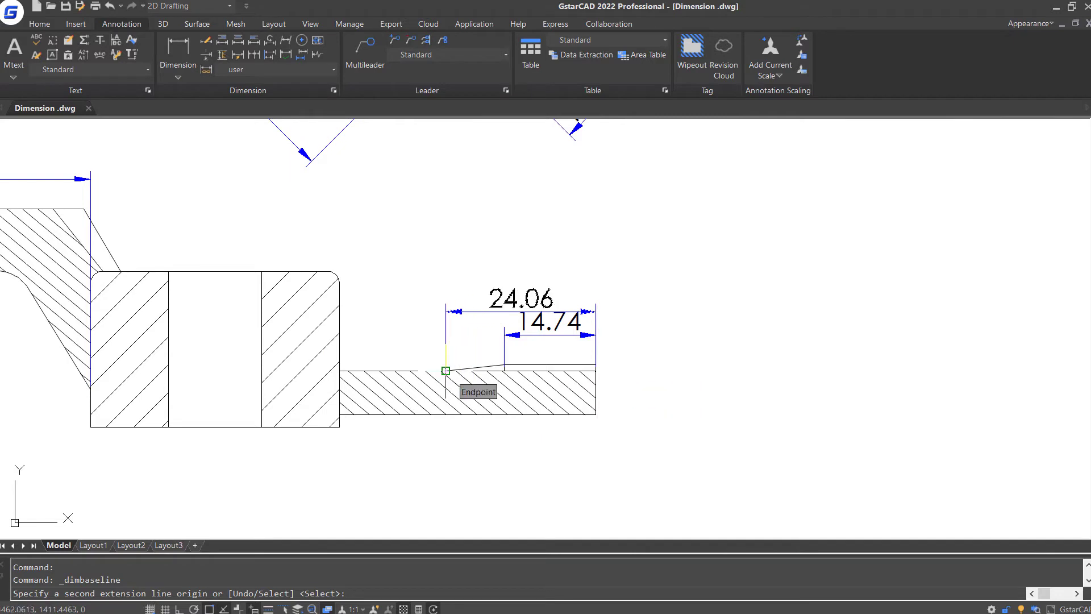
left_click(340, 370)
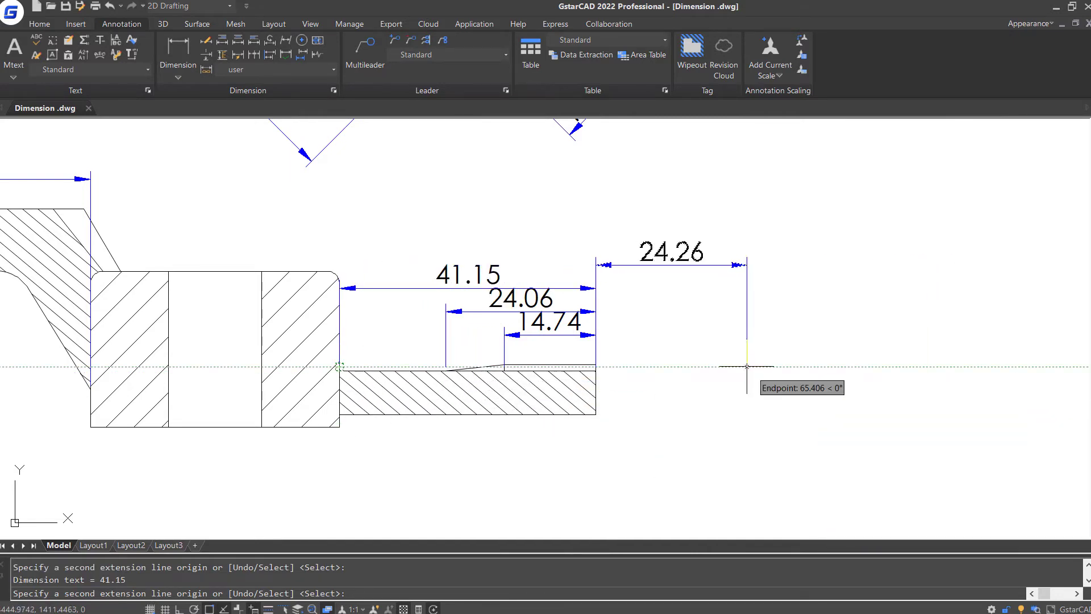
key("Return")
key("Return")
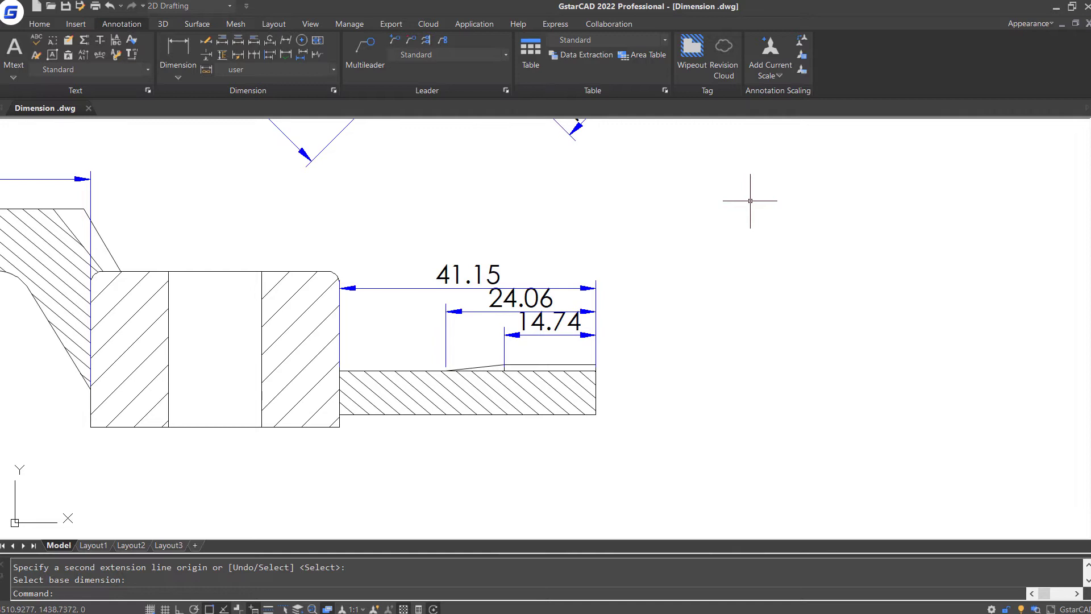
key("ctrl+z")
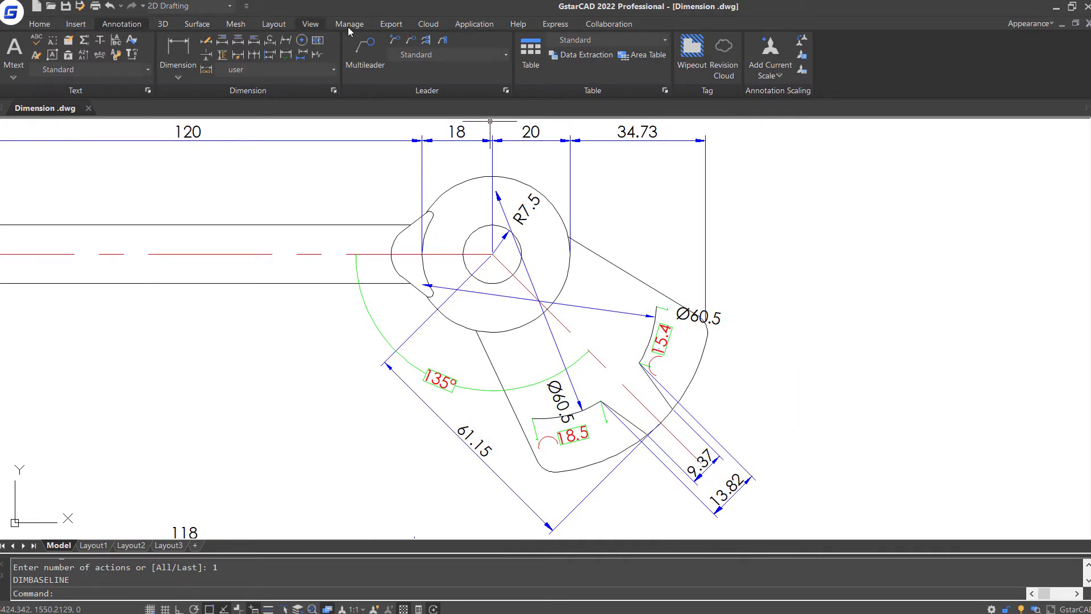
Step: Add centre marks to the hub's inner circle and to the angled plate's outer arc
left_click(302, 41)
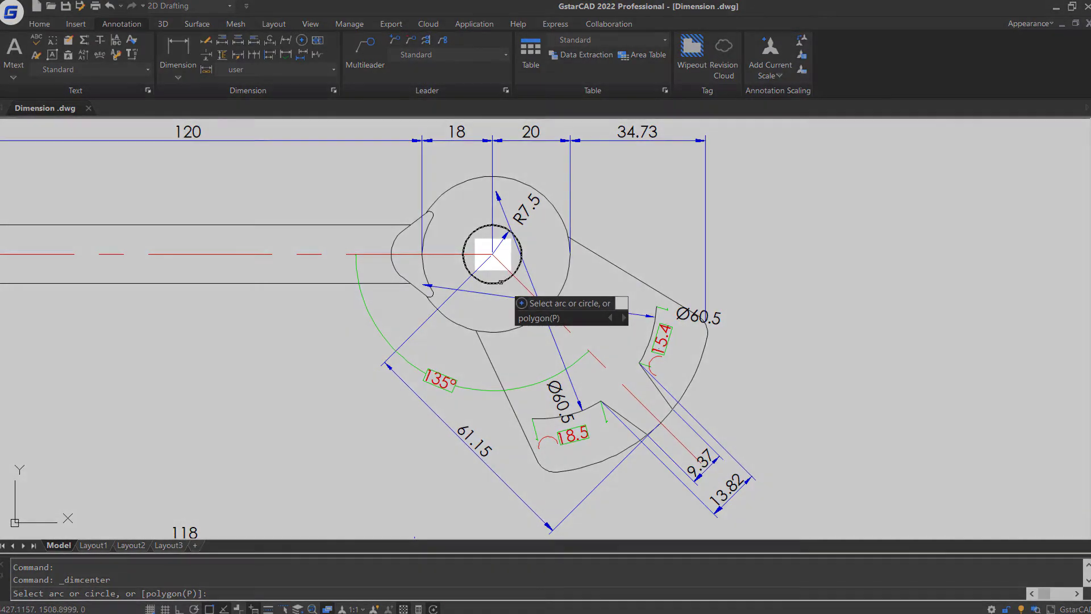
left_click(501, 282)
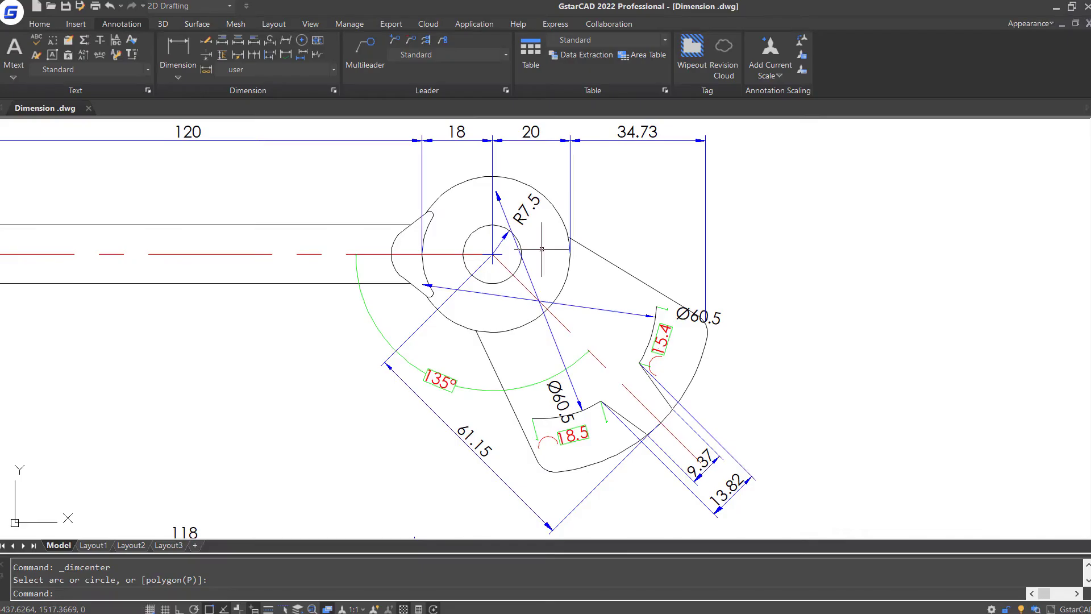
key("Return")
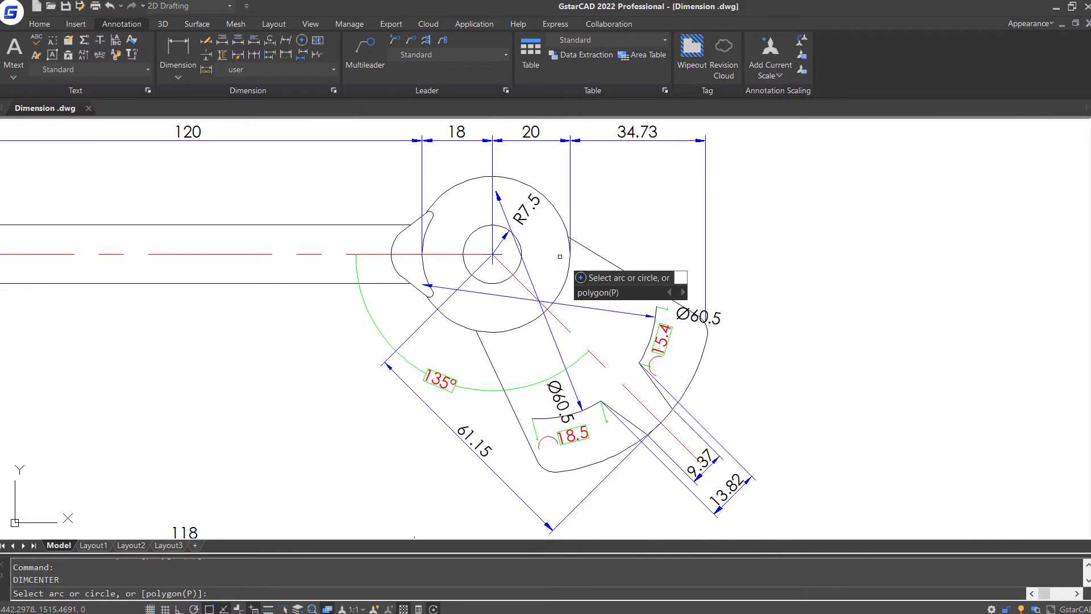
left_click(699, 367)
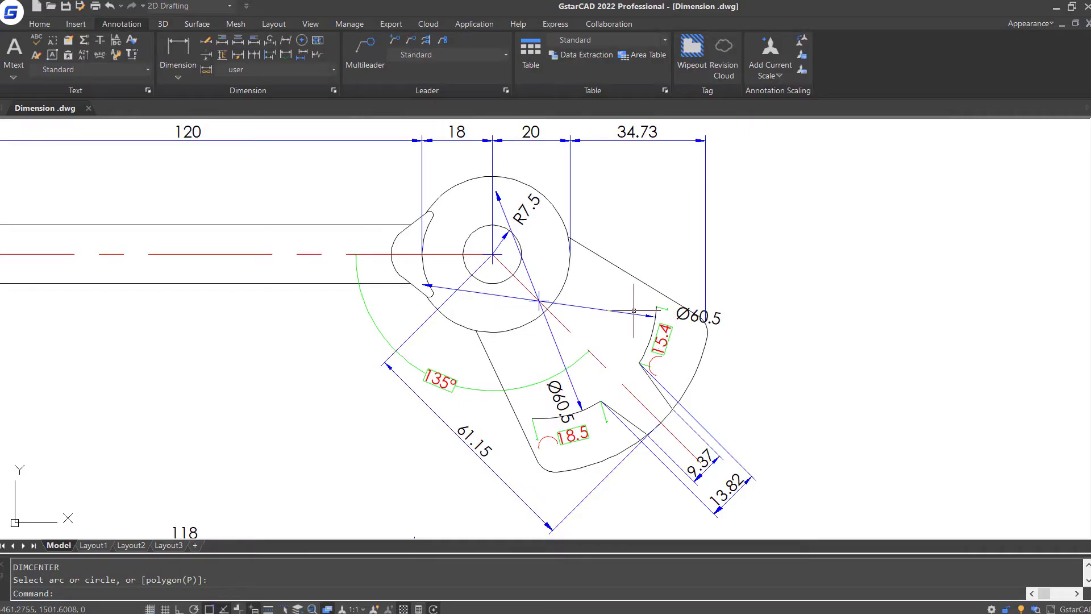
Step: Quick-dimension the whole bracket view with the Continuous option, placing the vertical dimension chain on its right side
mouse_move(633, 311)
middle_mouse_down()
mouse_move(699, 392)
mouse_move(360, 318)
mouse_move(310, 330)
middle_mouse_up()
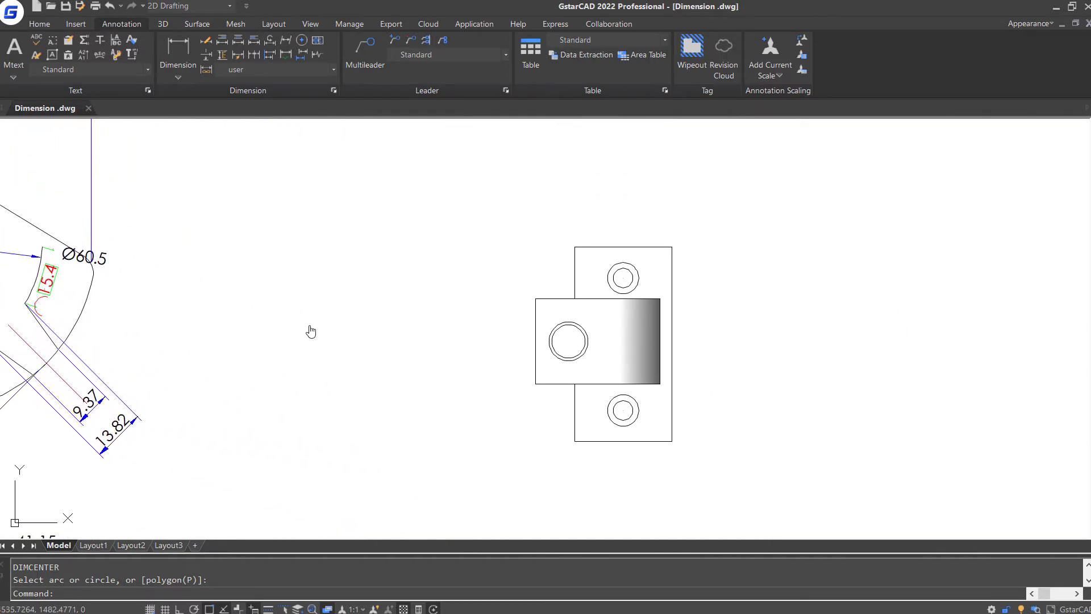
left_click(239, 57)
left_click(732, 218)
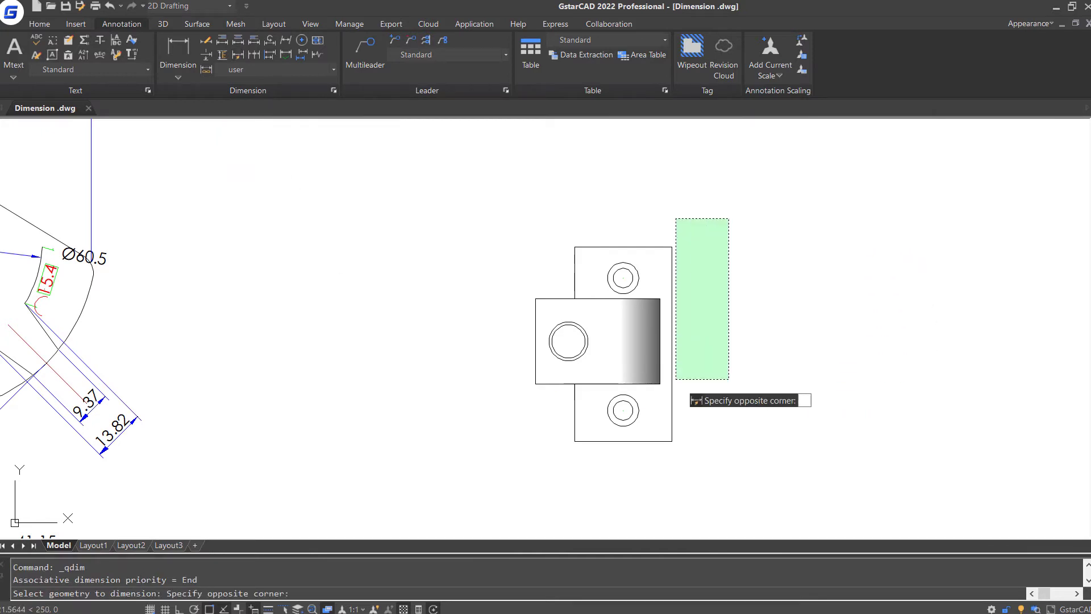
left_click(511, 460)
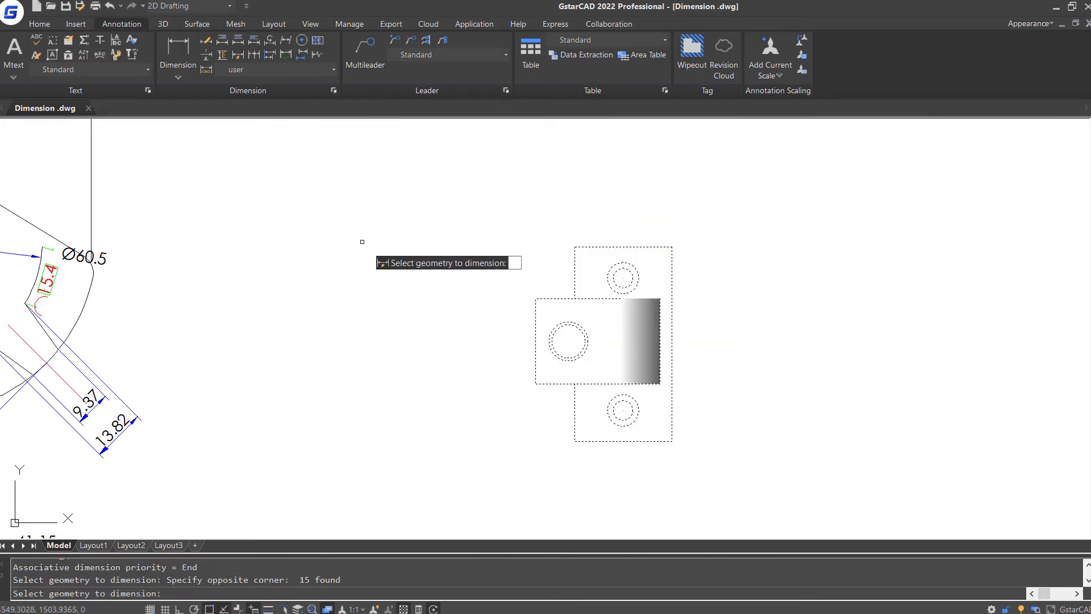
key("Return")
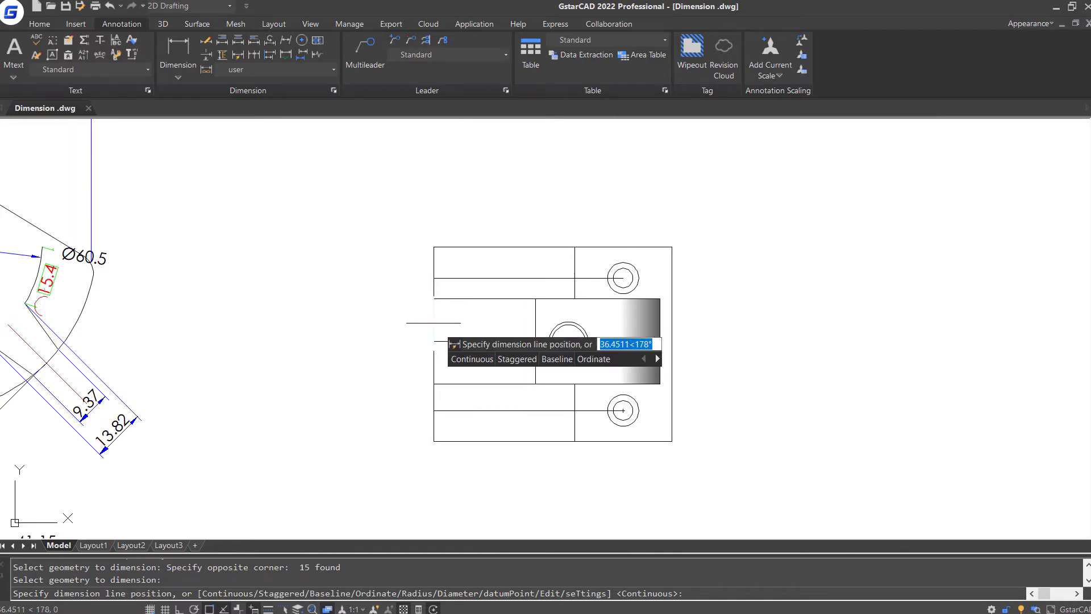
left_click(471, 360)
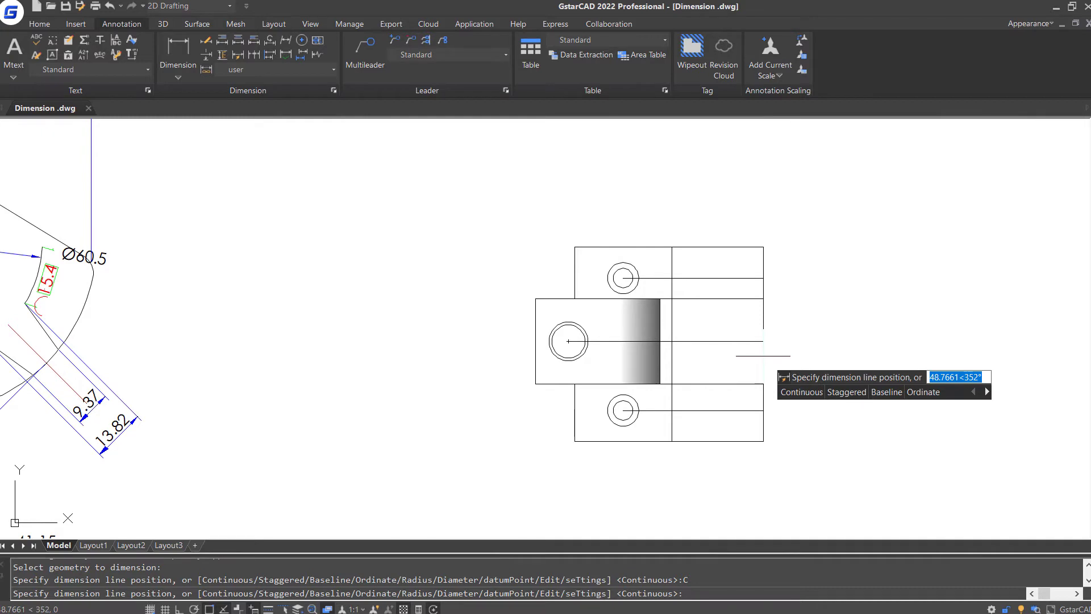
left_click(763, 356)
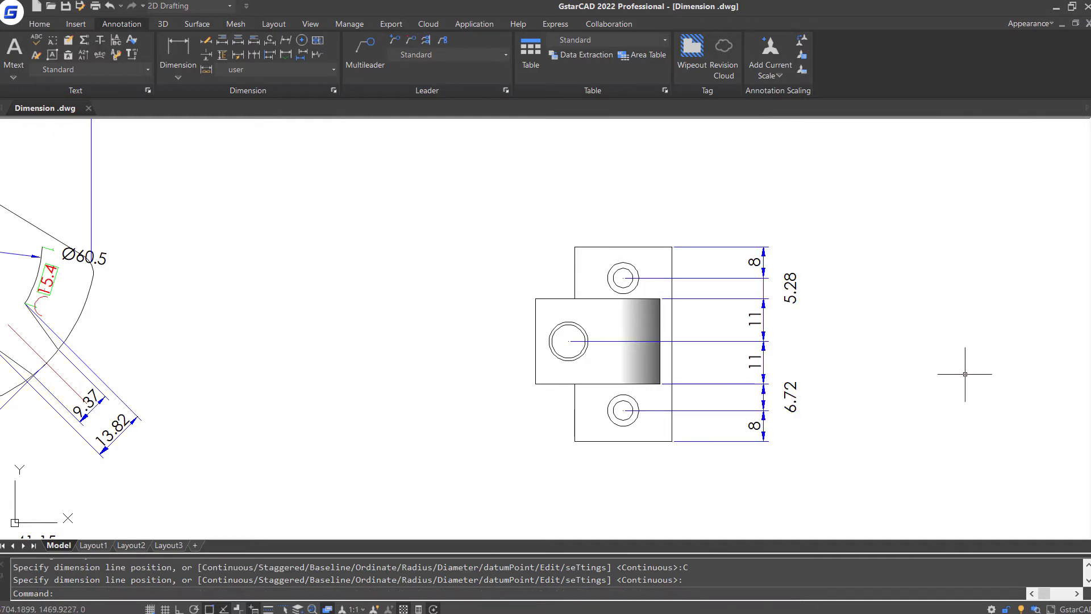
Step: Quick-dimension the bracket's plate edges and middle block with the Baseline option, placing the horizontal dimensions above the view
key("Return")
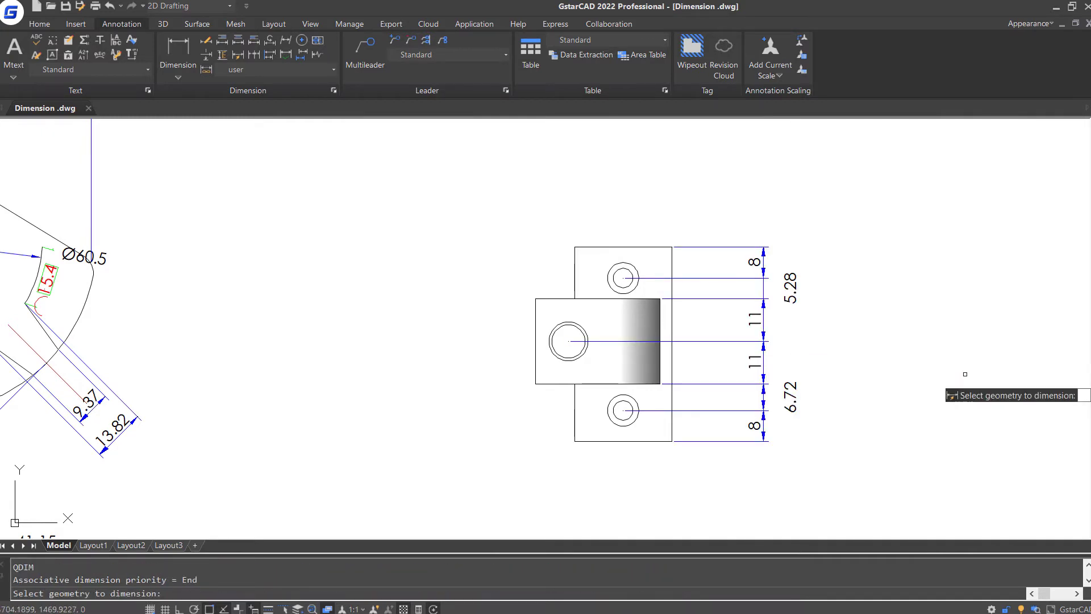
left_click(602, 247)
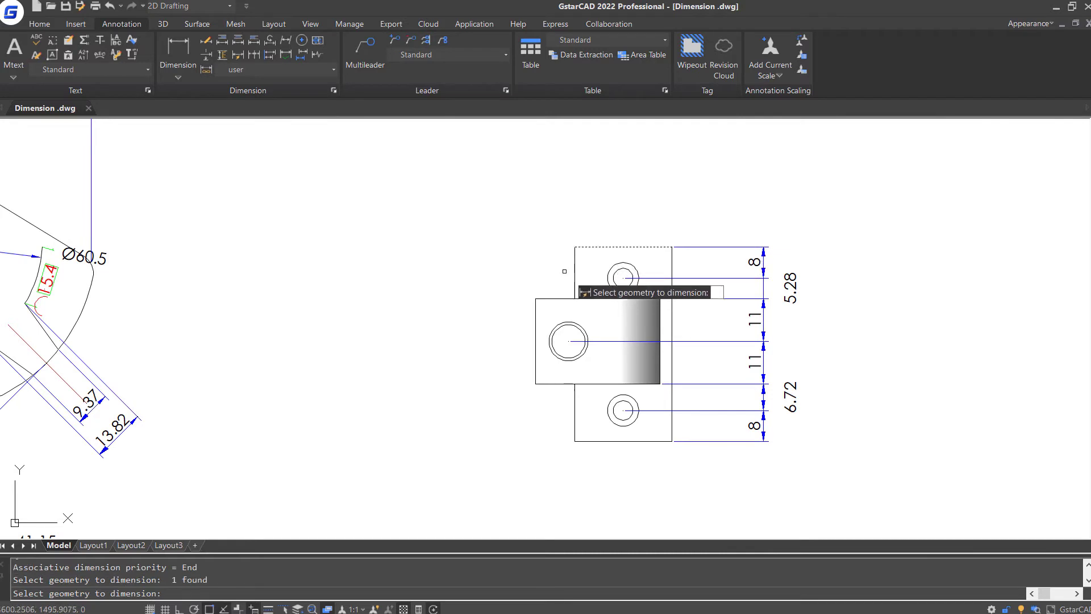
left_click(585, 286)
left_click(616, 364)
left_click(547, 362)
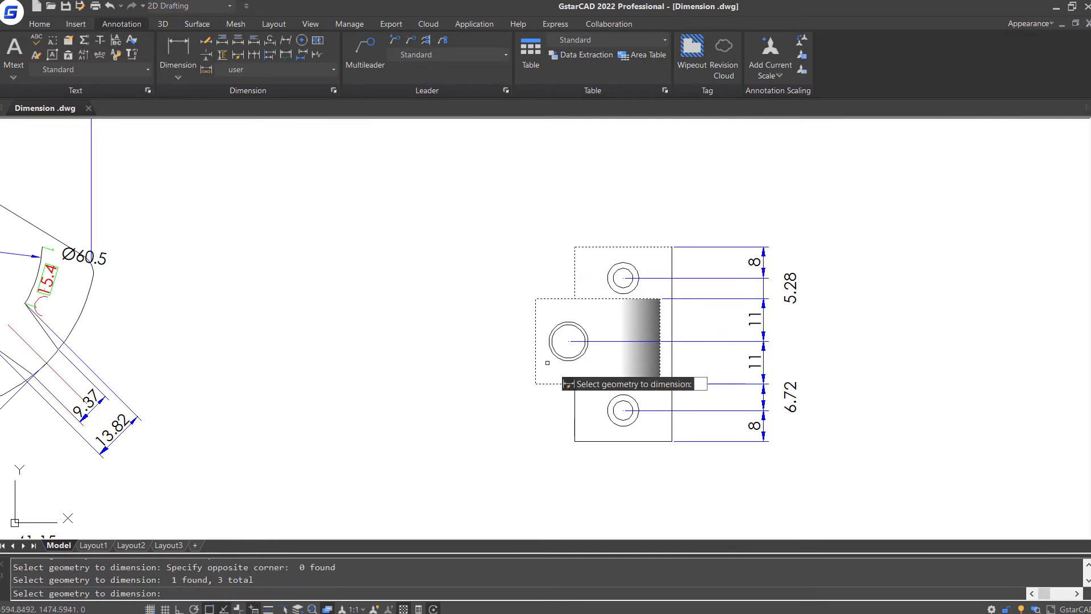
left_click(574, 414)
left_click(672, 359)
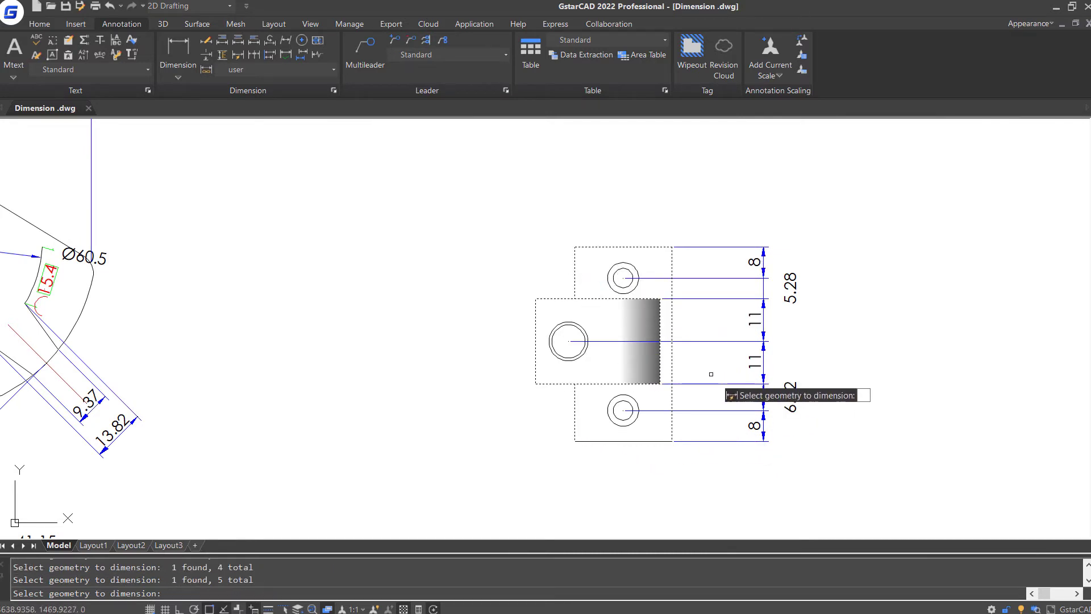
key("Return")
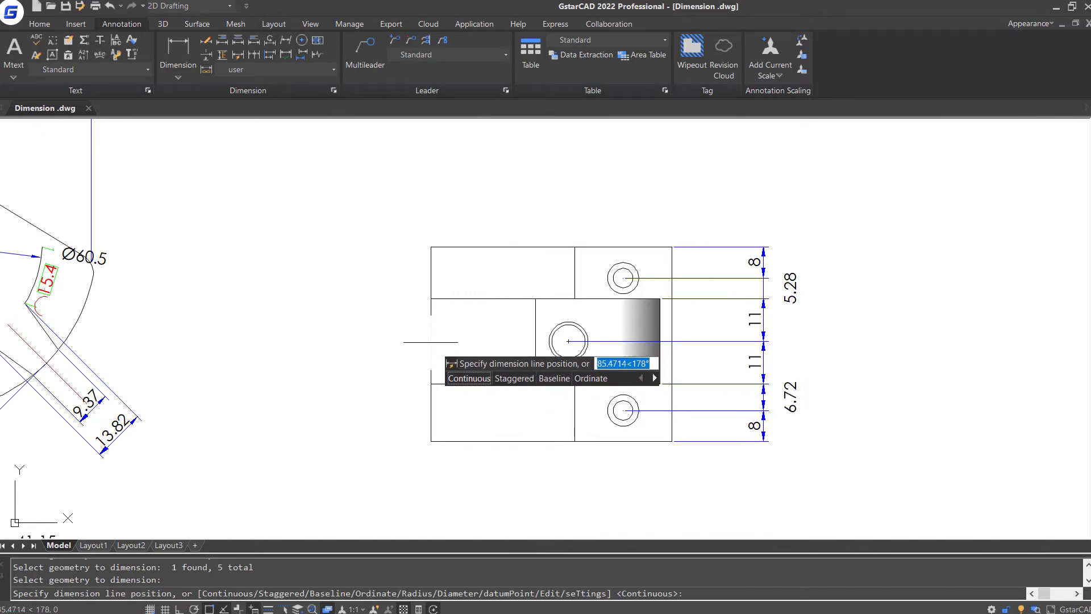
key("Down")
key("Down")
left_click(554, 378)
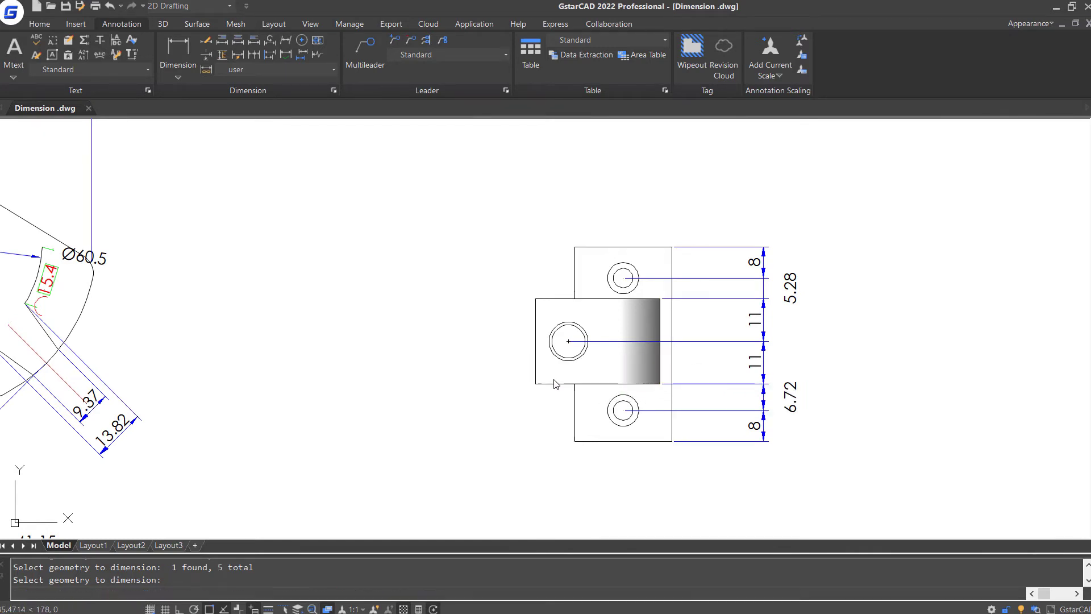
left_click(653, 198)
Step: Reposition the two shorter horizontal dimension lines above the bracket so the stacked dimensions are spaced apart
left_click(574, 189)
left_click(574, 184)
left_click(575, 207)
left_click(659, 170)
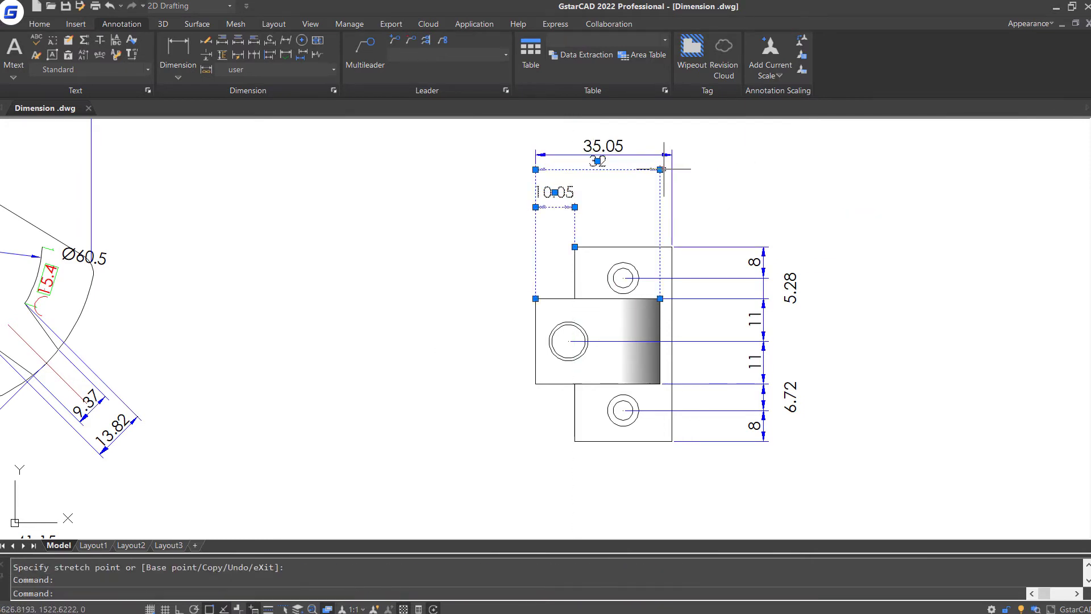
left_click(660, 169)
right_click(670, 187)
key("Escape")
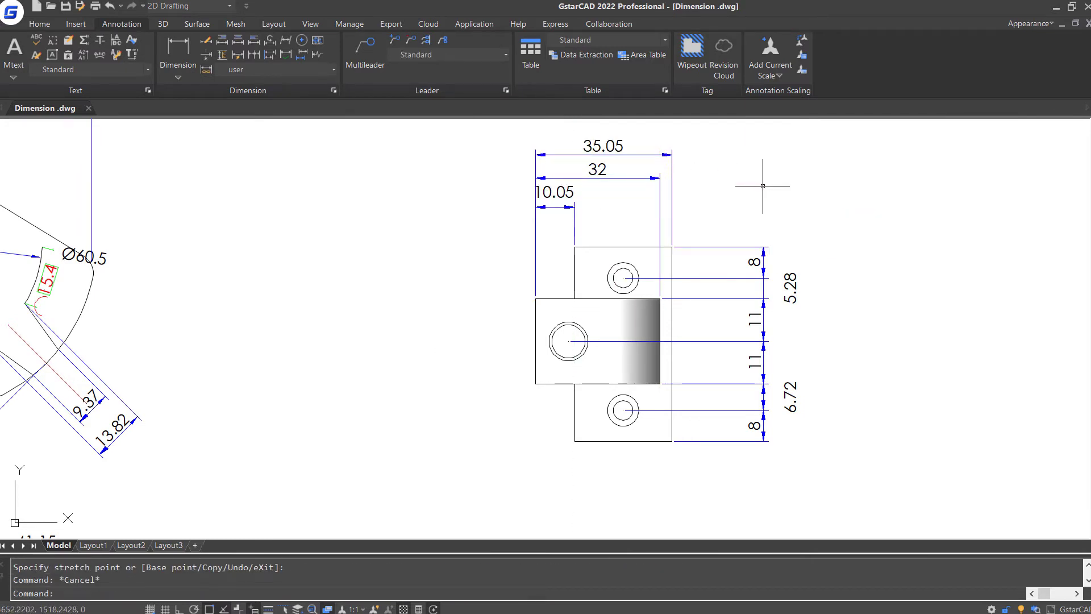
Step: Quick-dimension the outer circles of the bracket's three holes with the Diameter option, placing the dimensions on their upper left
type("qdim")
key("Return")
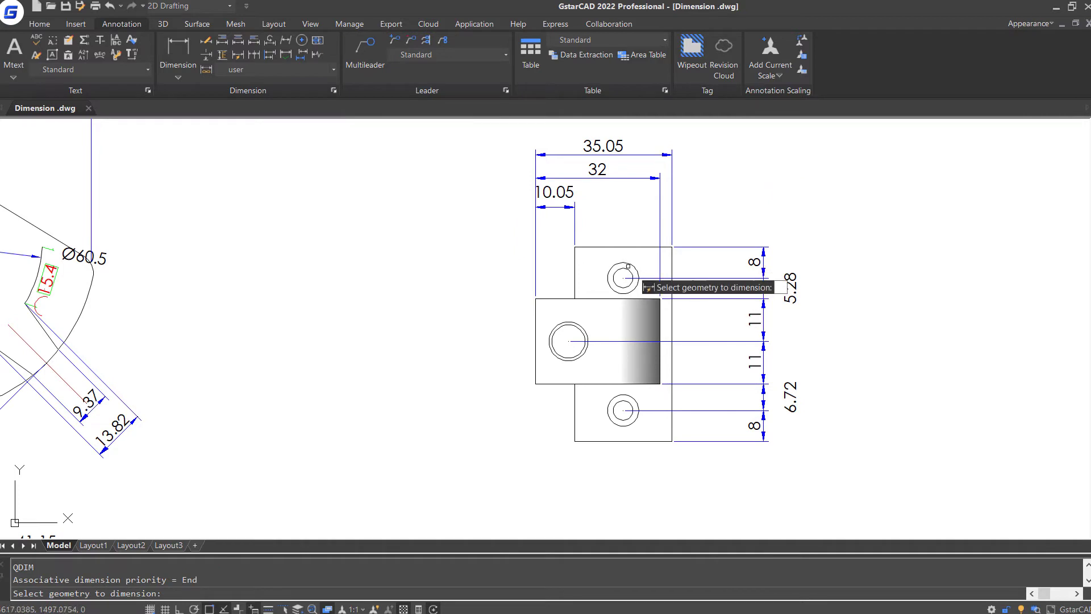
left_click(629, 265)
left_click(560, 325)
left_click(633, 420)
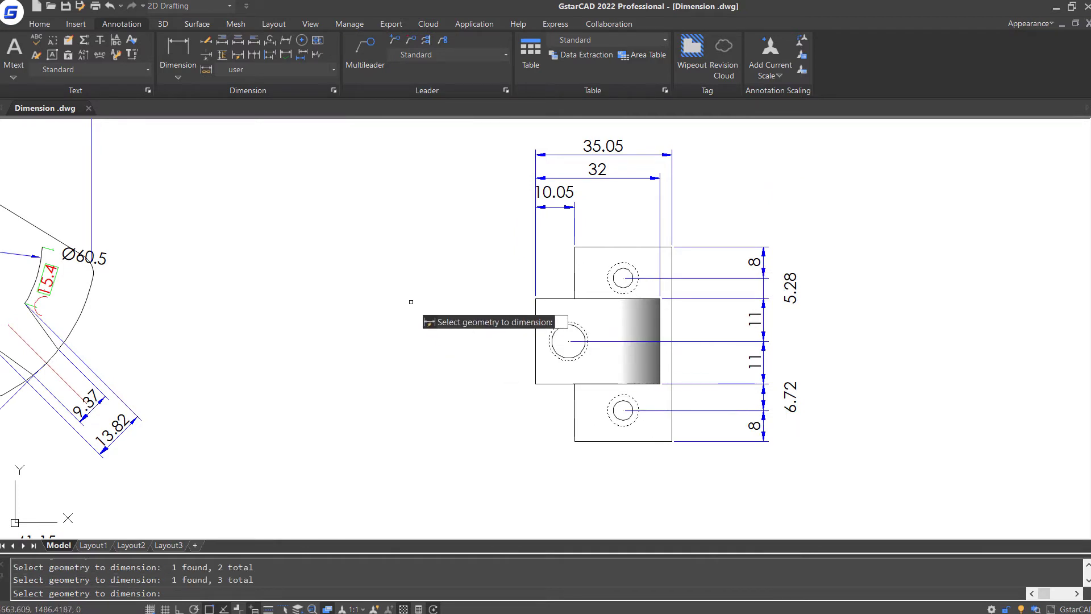
key("Return")
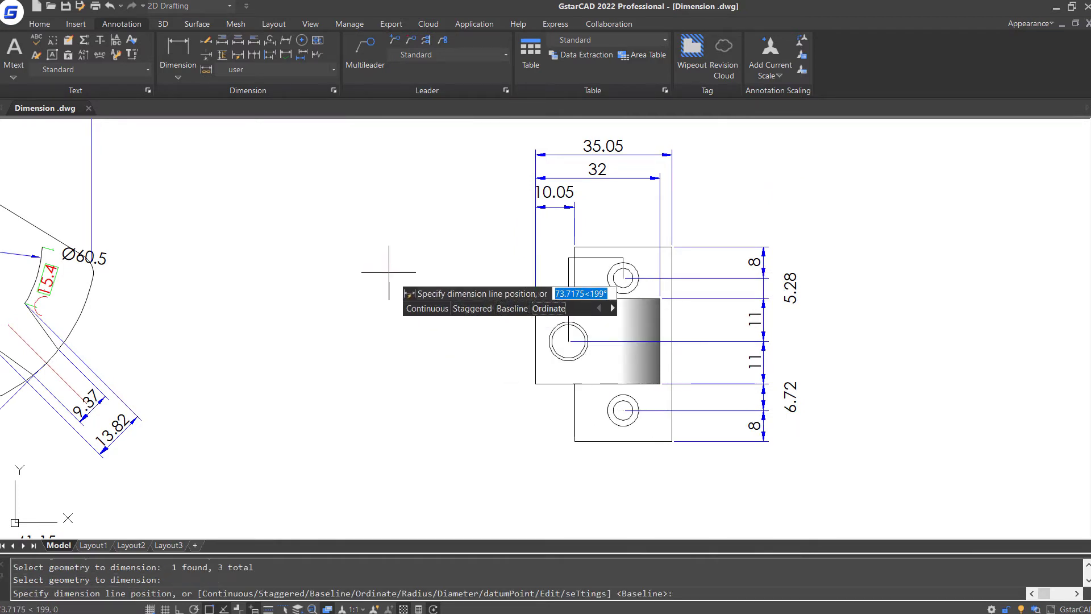
key("Down")
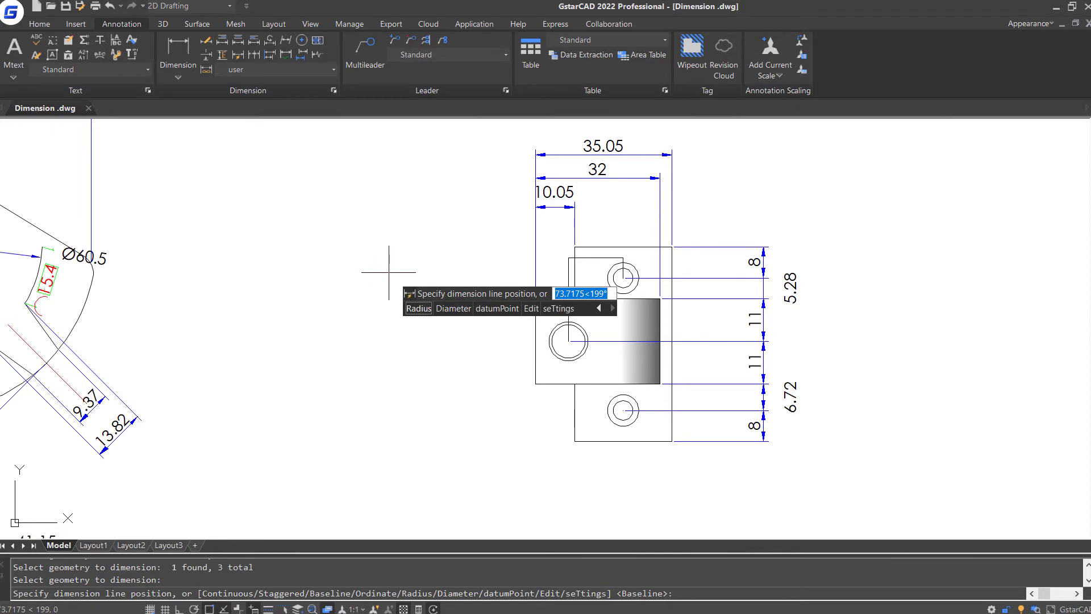
left_click(453, 309)
left_click(458, 285)
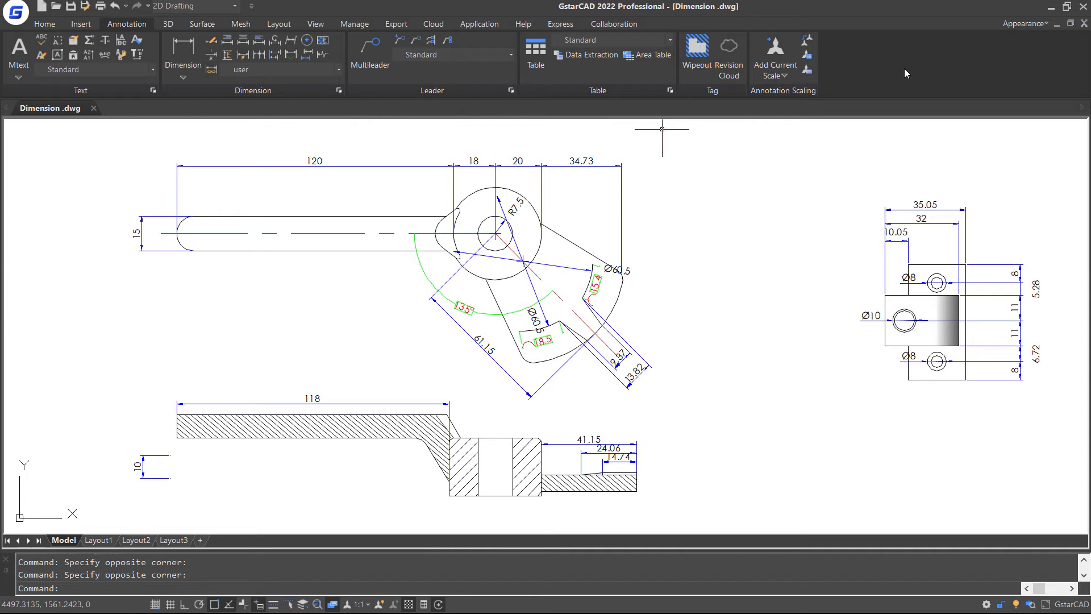
Step: Apply the USER2 dimension style to the arm's horizontal length dimension in the top view
left_click(425, 167)
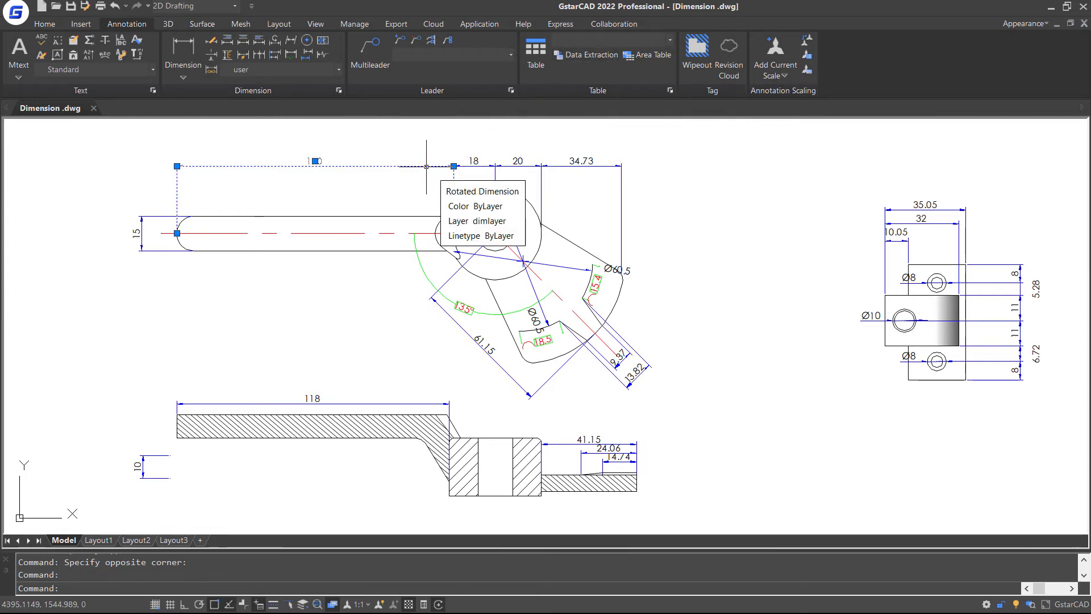
left_click(338, 69)
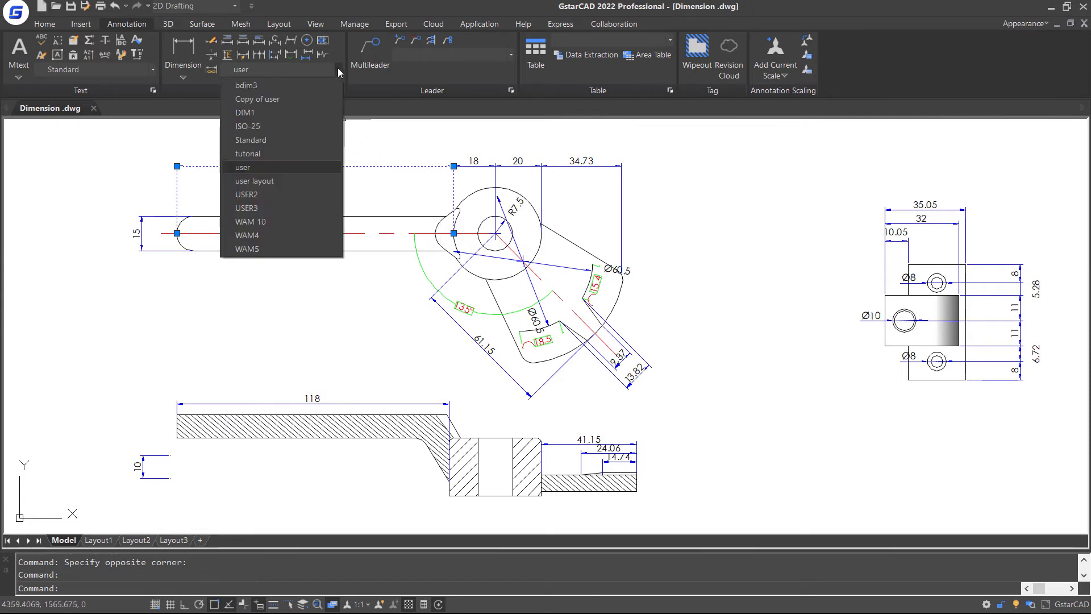
left_click(312, 194)
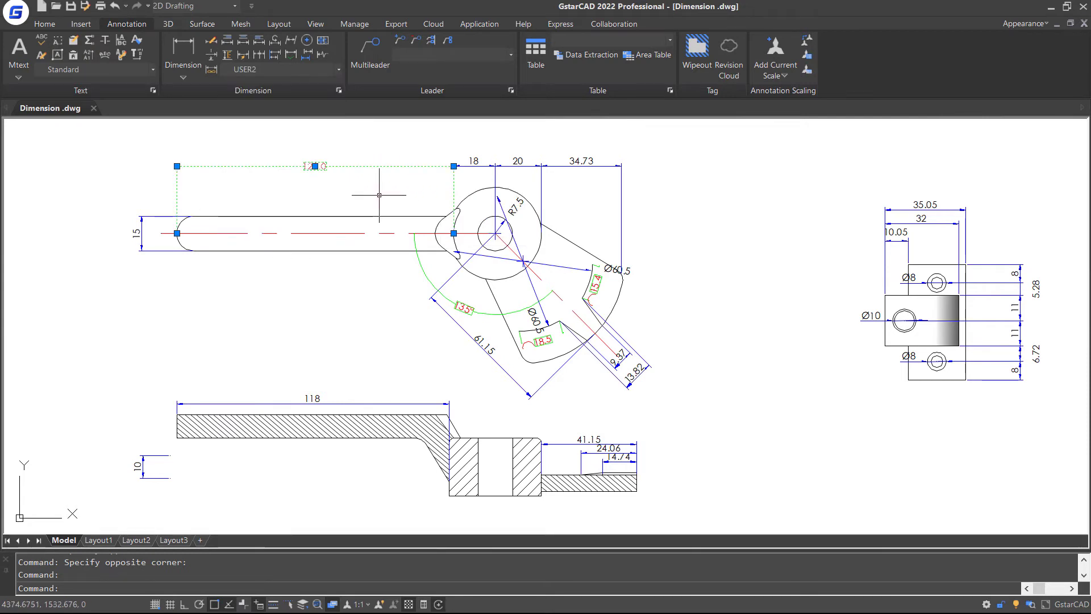
key("Escape")
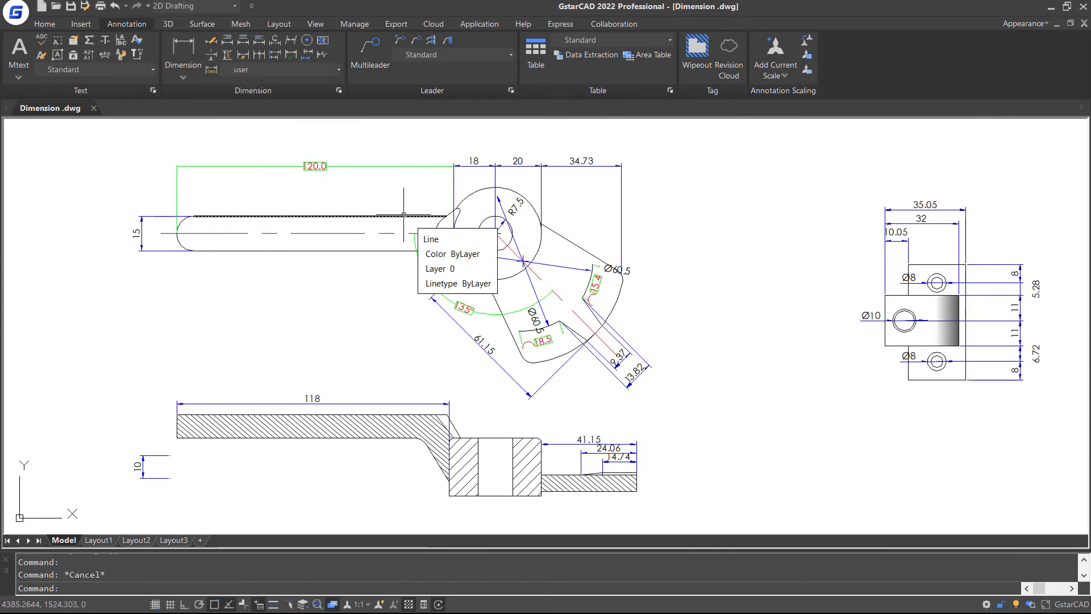
Step: Return the arm's horizontal length dimension in the top view to the user dimension style
left_click(401, 165)
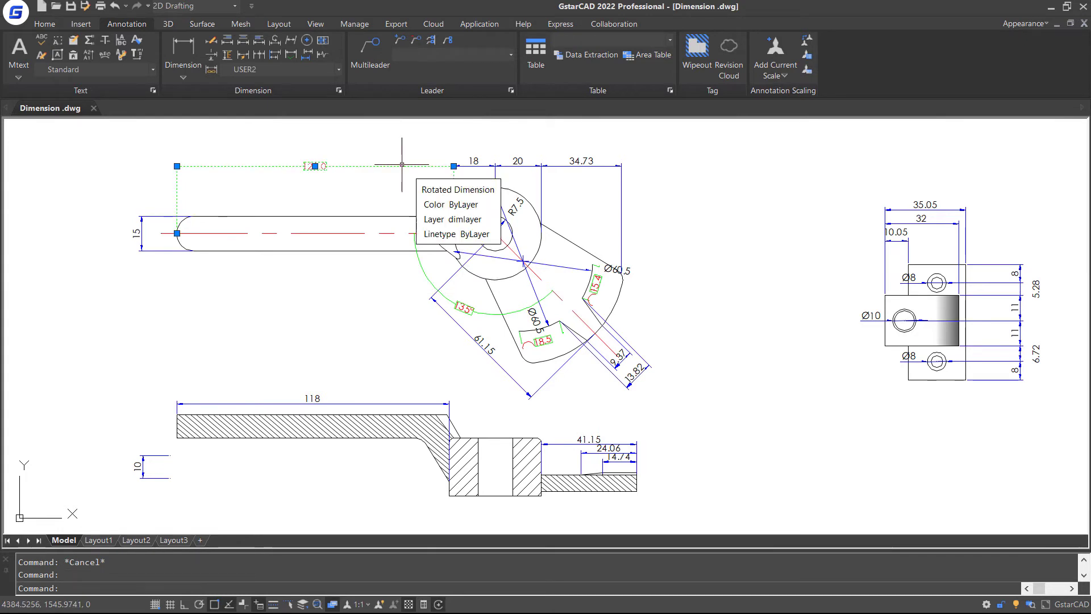
left_click(334, 69)
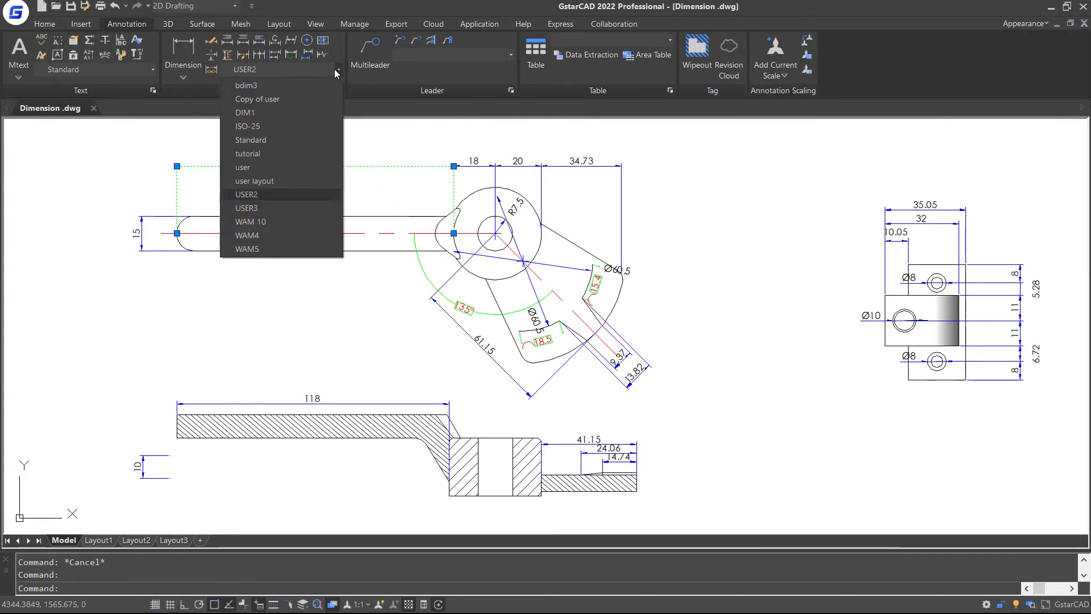
left_click(298, 165)
key("Escape")
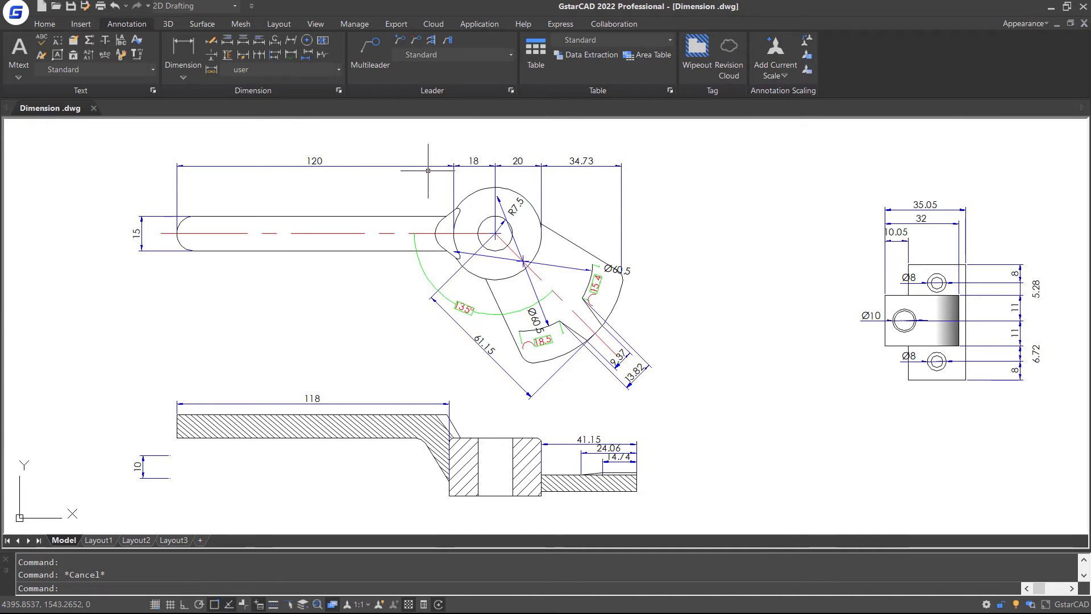
Step: Format the arm's horizontal length dimension text as bold Swis721 LtCn BT at height 5 and append the word "dimension"
double_click(314, 161)
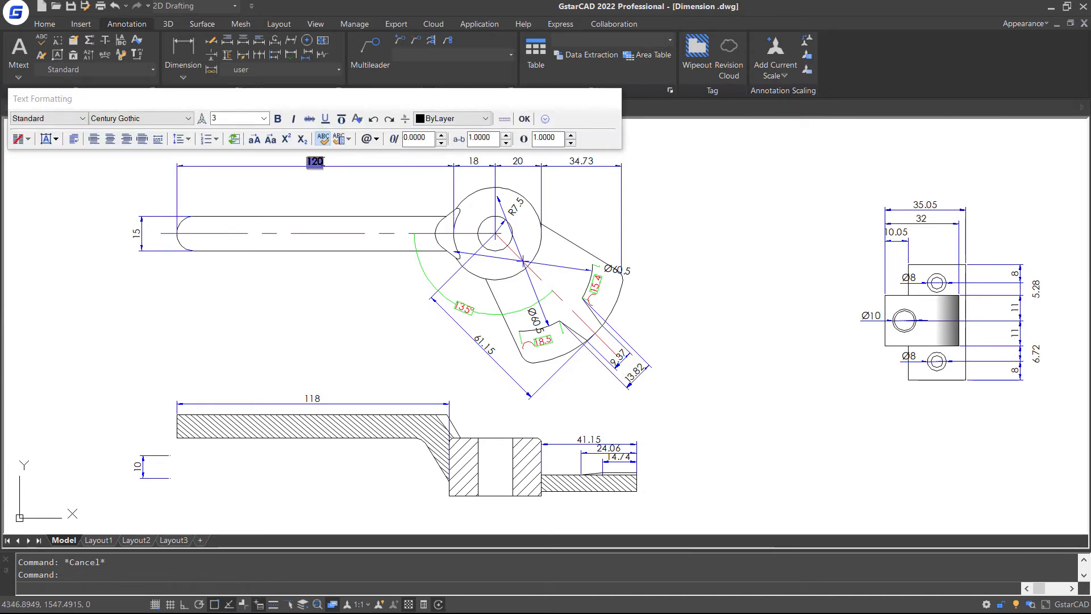
left_click(235, 115)
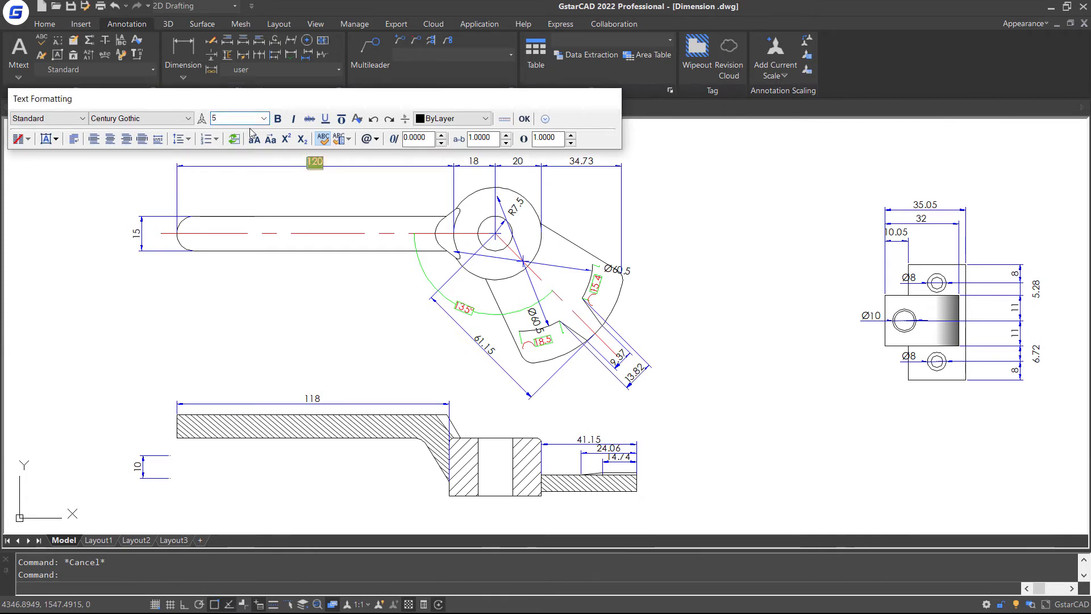
left_click(187, 118)
left_click(151, 207)
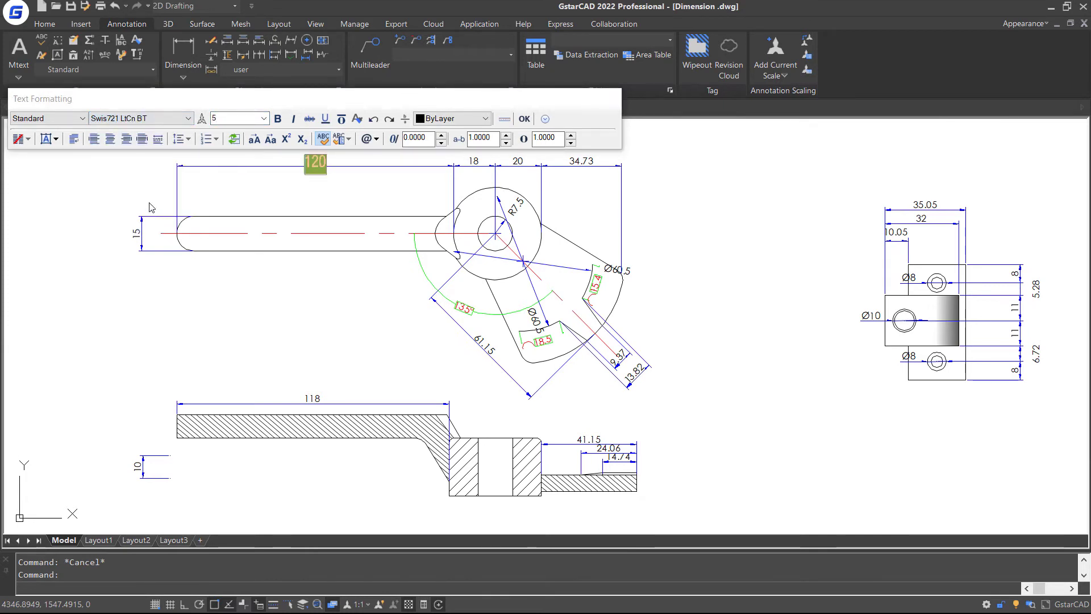
left_click(278, 118)
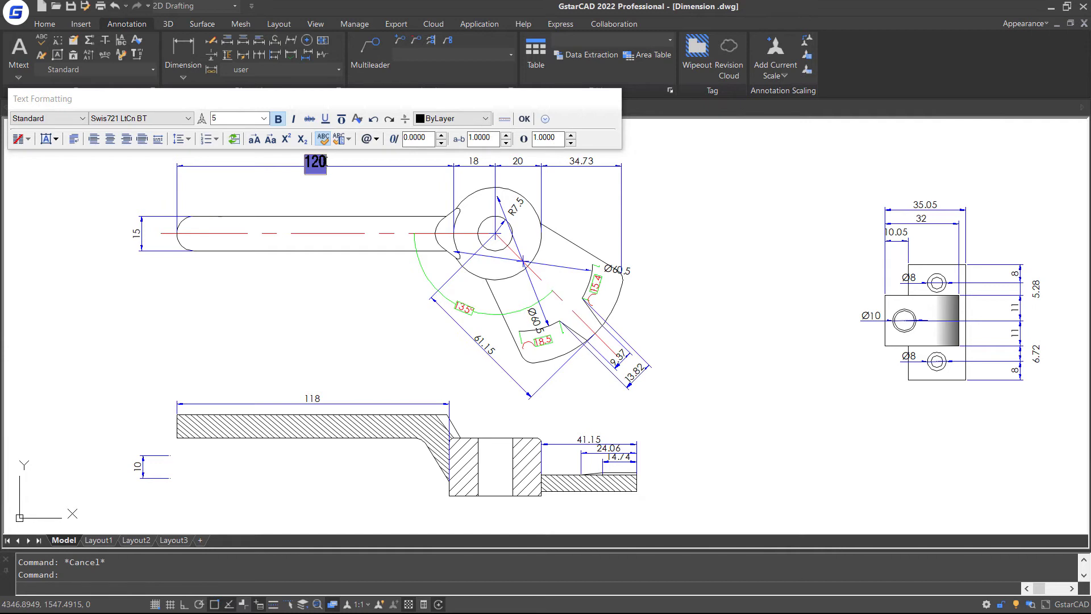
left_click(326, 161)
type("dimension")
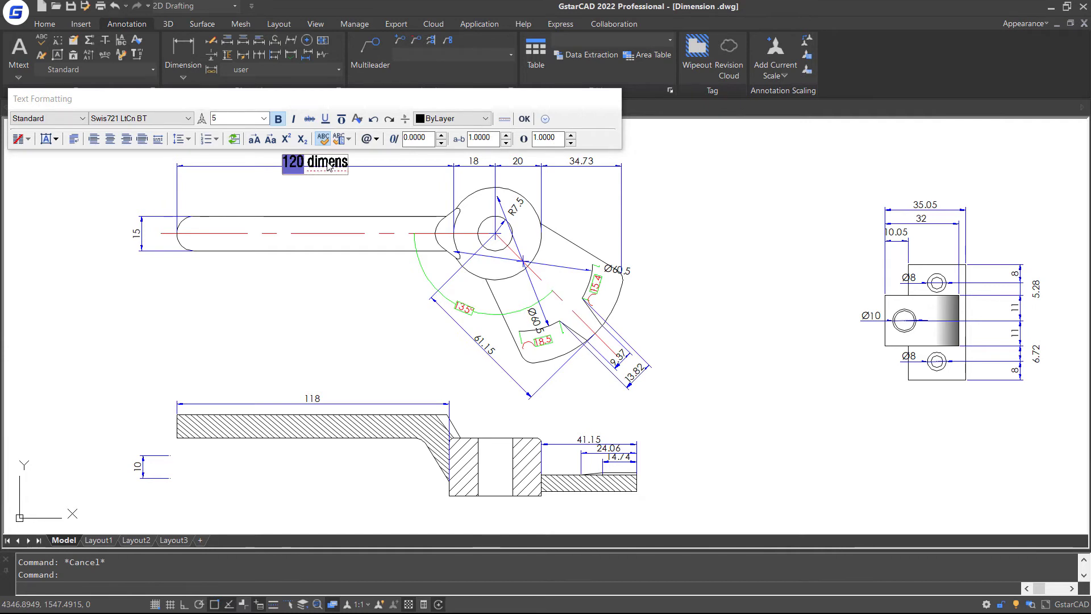
left_click(524, 119)
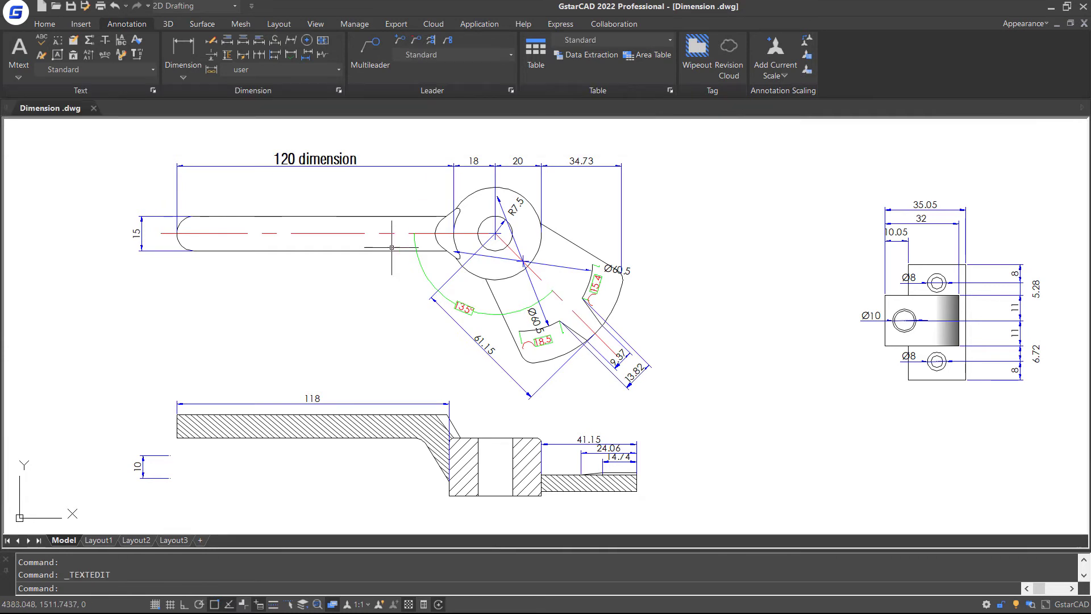
Step: Delete the word "dimension" from the arm's horizontal length dimension text, keeping only the number
double_click(357, 159)
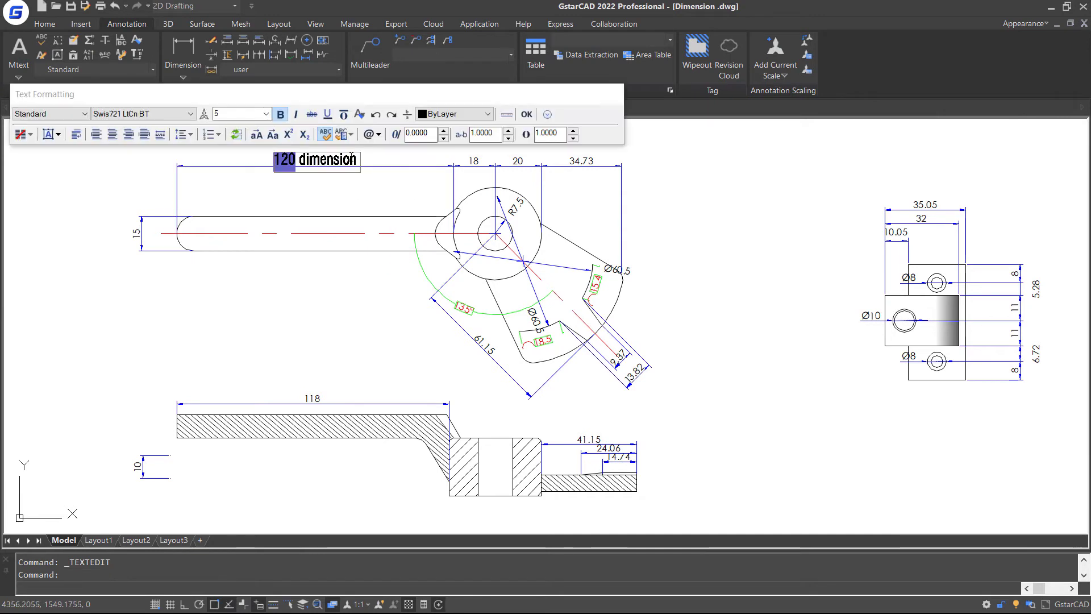
left_click_drag(360, 159, 302, 152)
key("Delete")
left_click(527, 113)
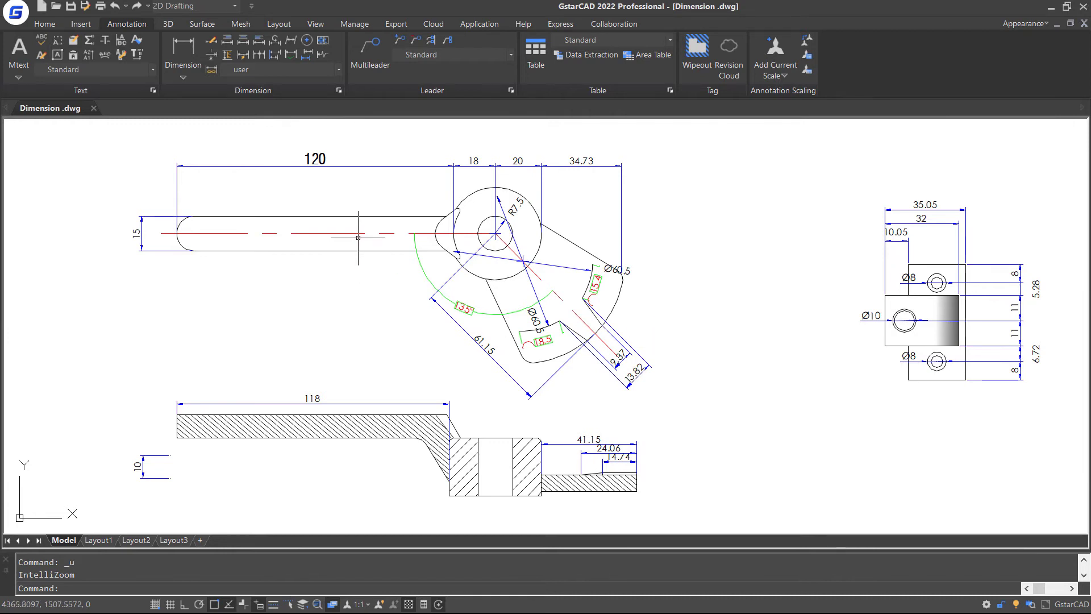
Step: Open the properties of the arm's horizontal length dimension and review its line, text, fit and unit settings
left_click(369, 166)
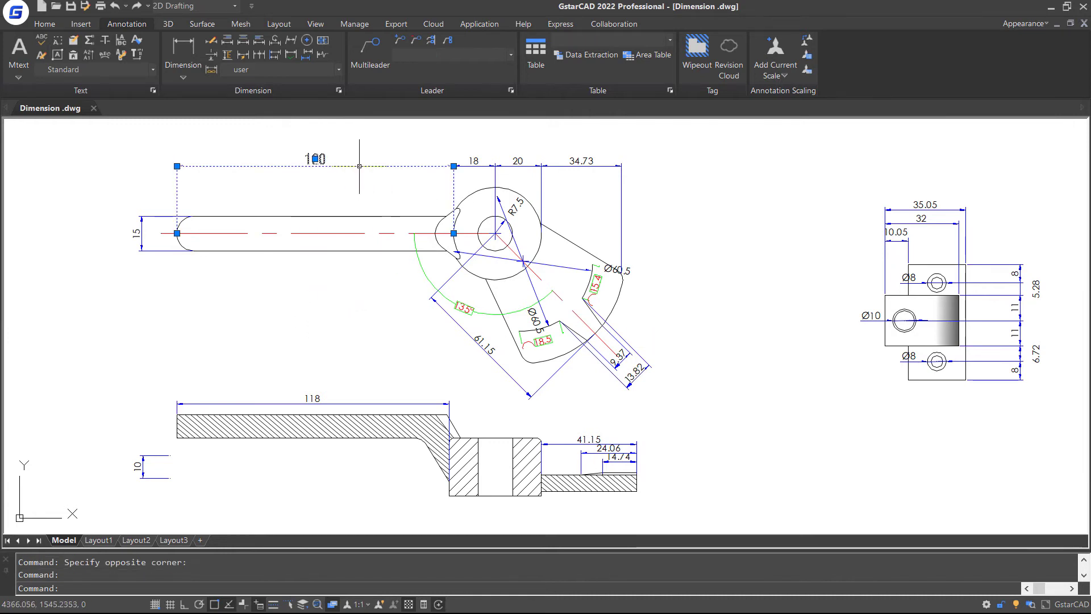
right_click(360, 166)
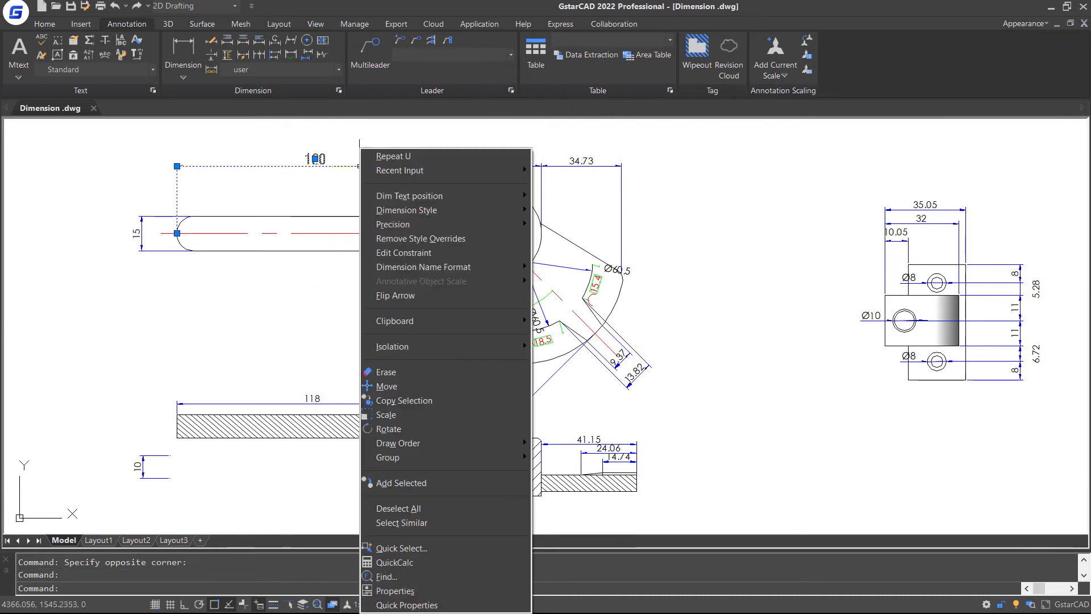
left_click(438, 593)
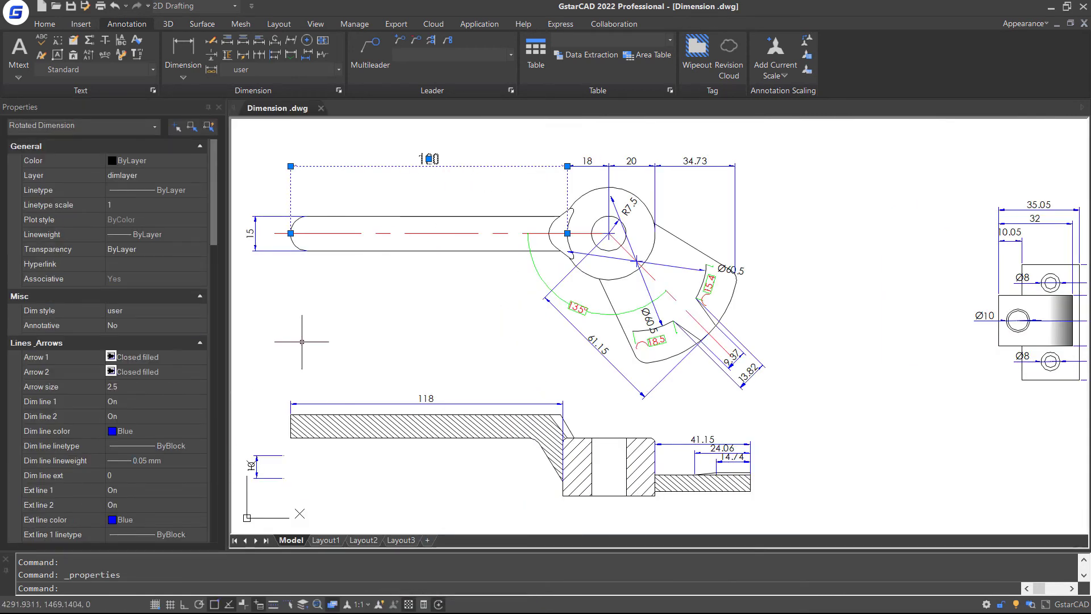
middle_click_drag(302, 341, 409, 366)
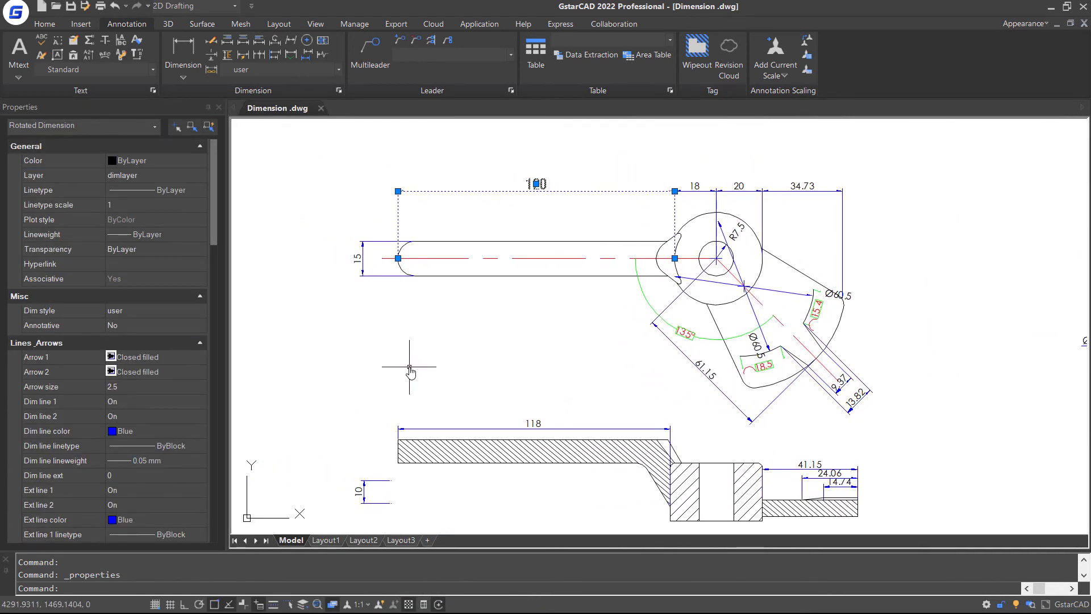
scroll(176, 285, "down", 3)
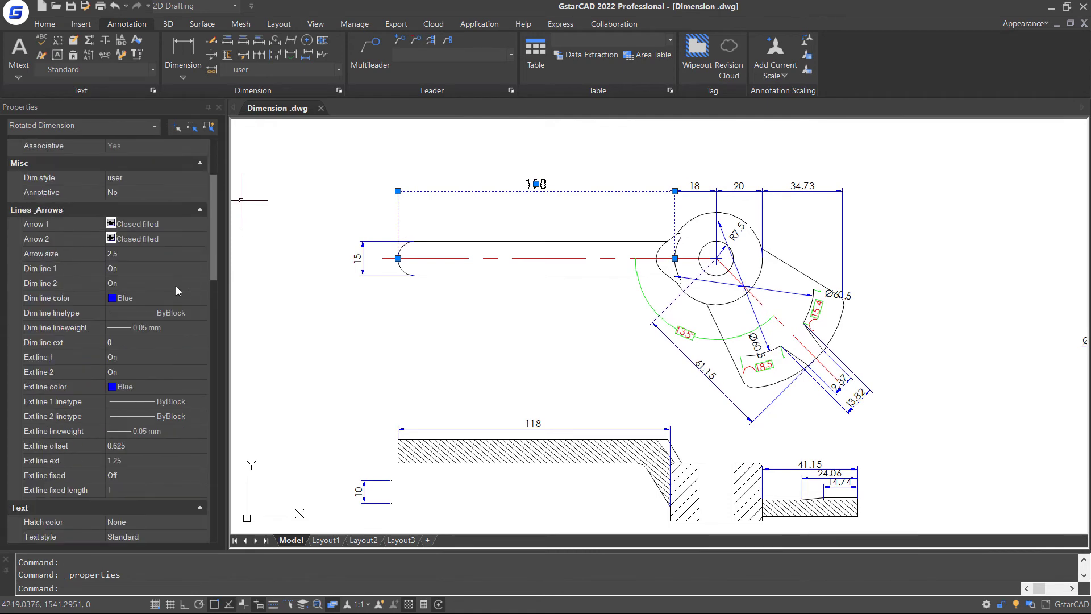
scroll(175, 286, "down", 7)
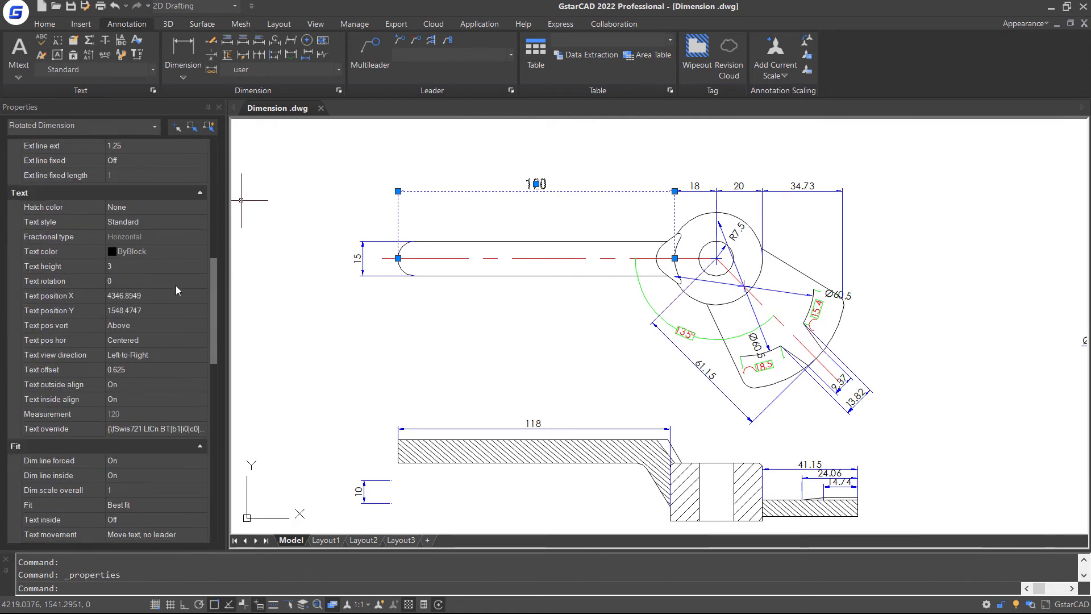
scroll(176, 290, "down", 9)
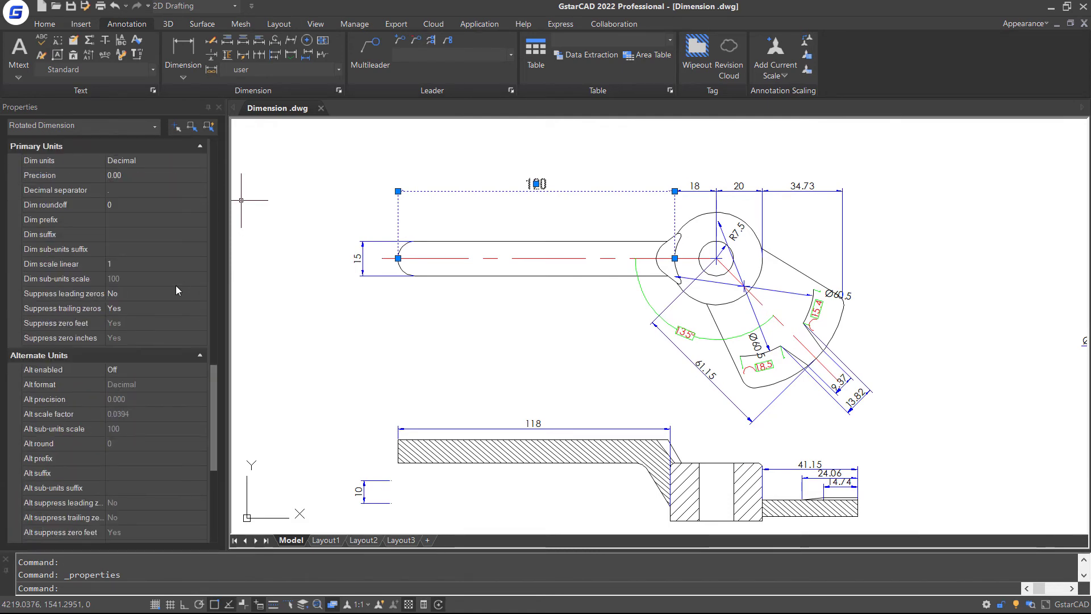
scroll(176, 287, "up", 18)
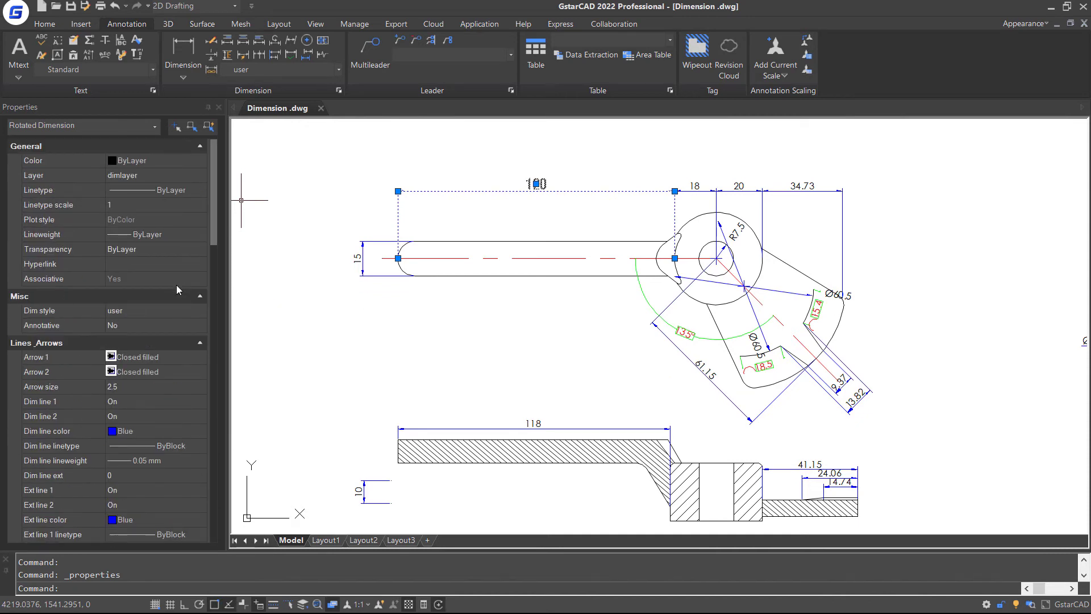
Step: Change both arrowheads of the arm's horizontal length dimension to Closed blank
left_click(161, 360)
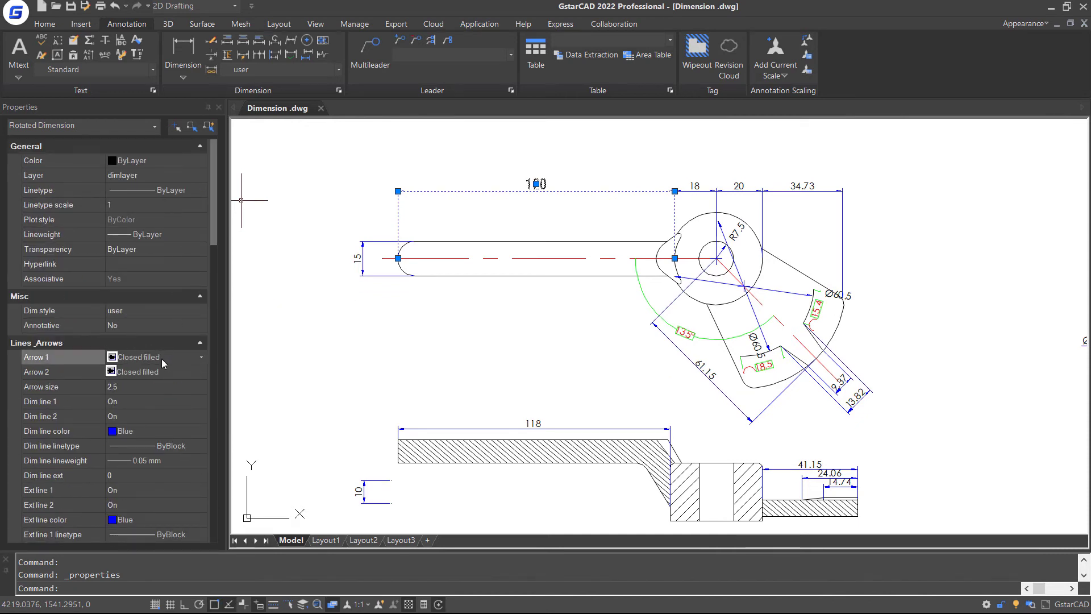
left_click(162, 359)
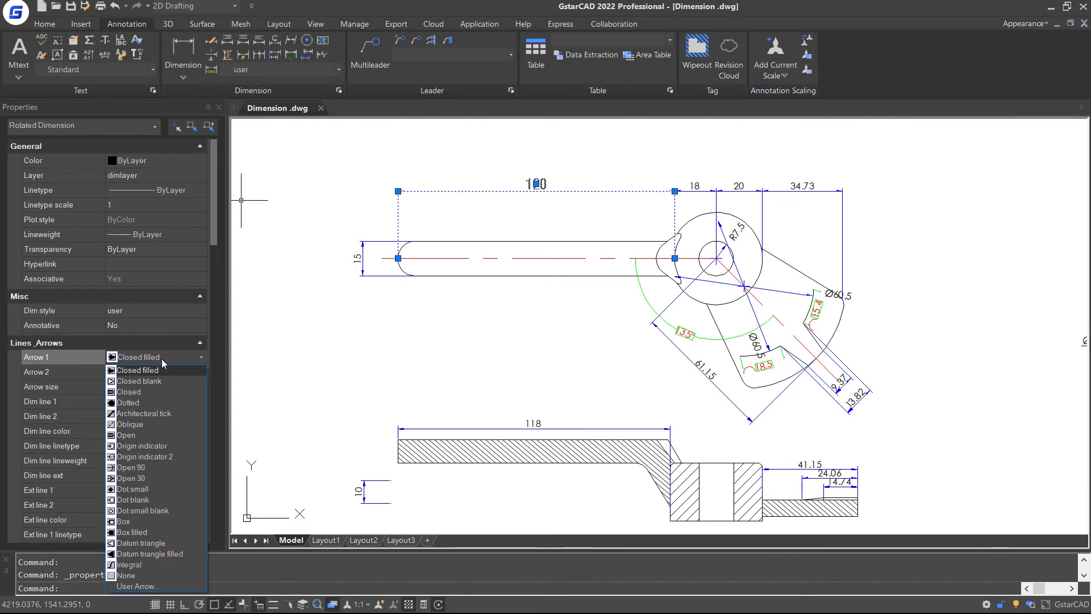
left_click(158, 381)
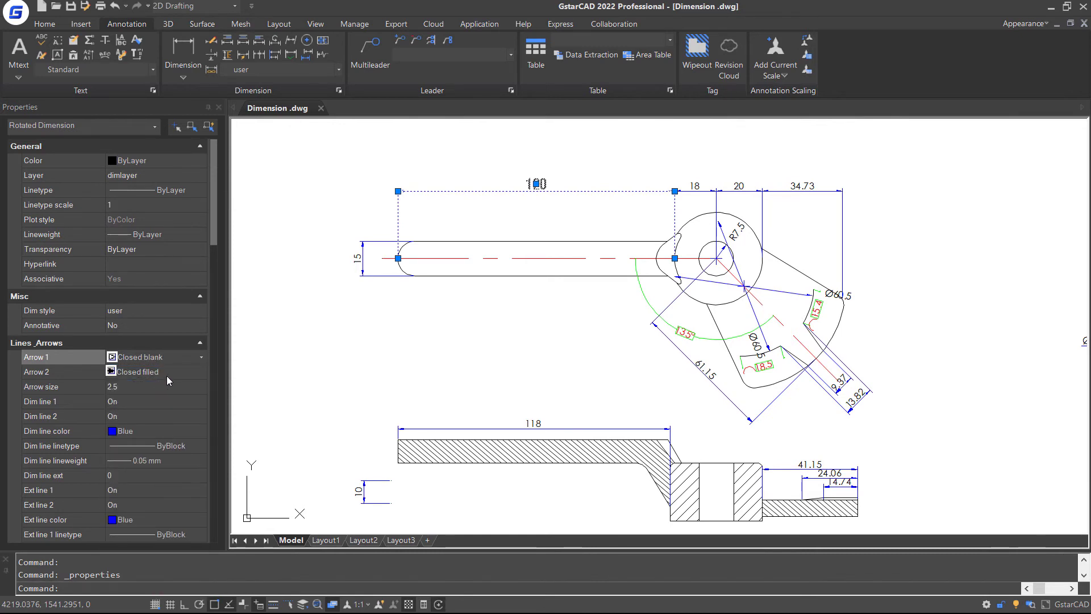
left_click(166, 375)
left_click(168, 372)
left_click(161, 397)
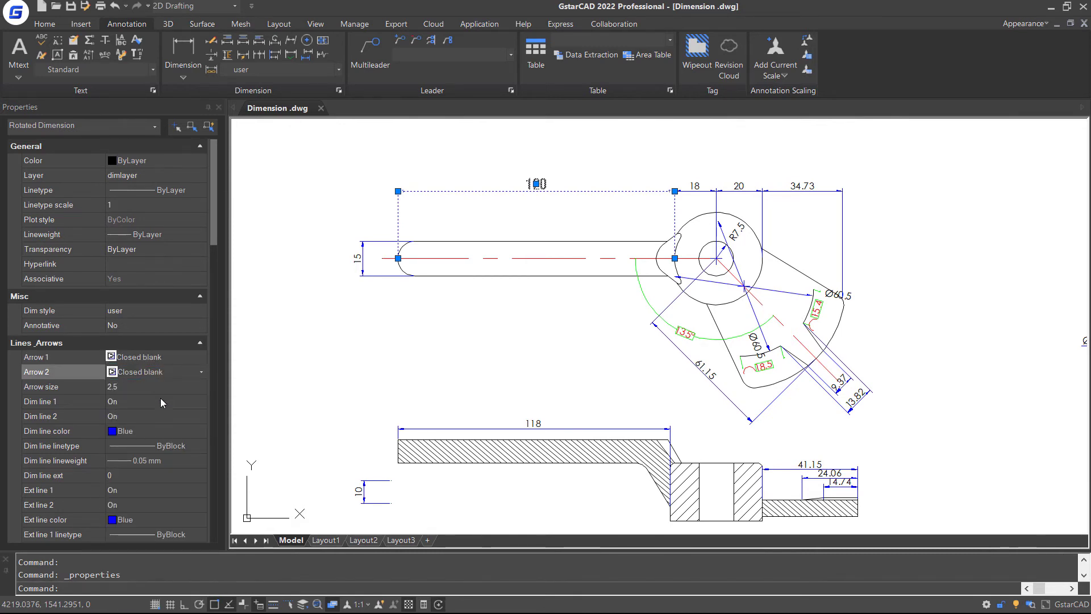
Step: Set the vertical text position of the arm's horizontal length dimension to Centered
scroll(160, 397, "down", 8)
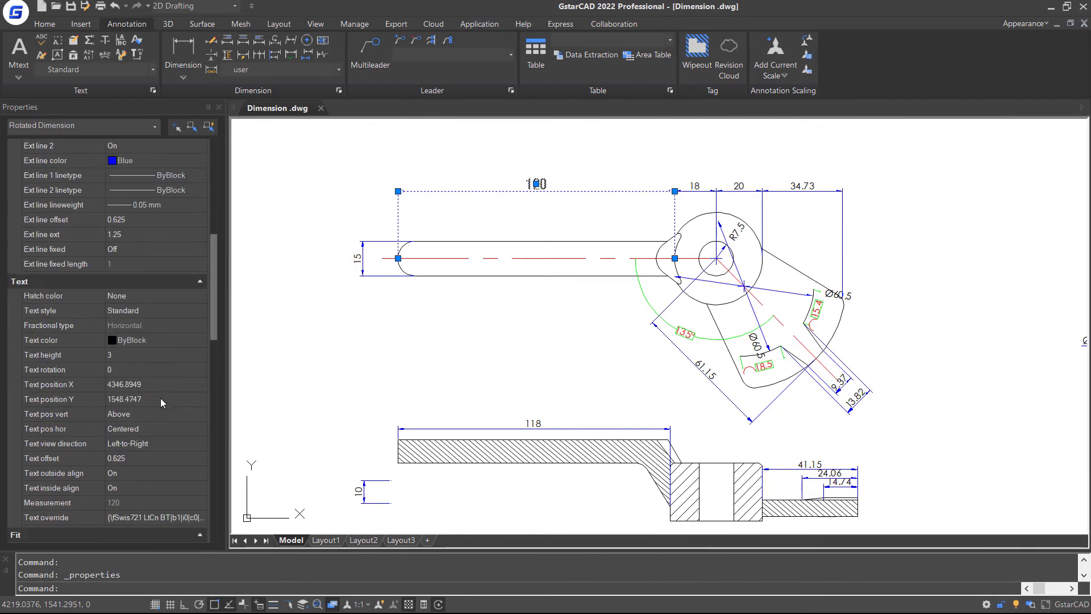
left_click(178, 416)
left_click(179, 417)
left_click(181, 427)
Step: Try the First and Second extension line horizontal text positions on the arm's length dimension, and return it to Centered
left_click(181, 428)
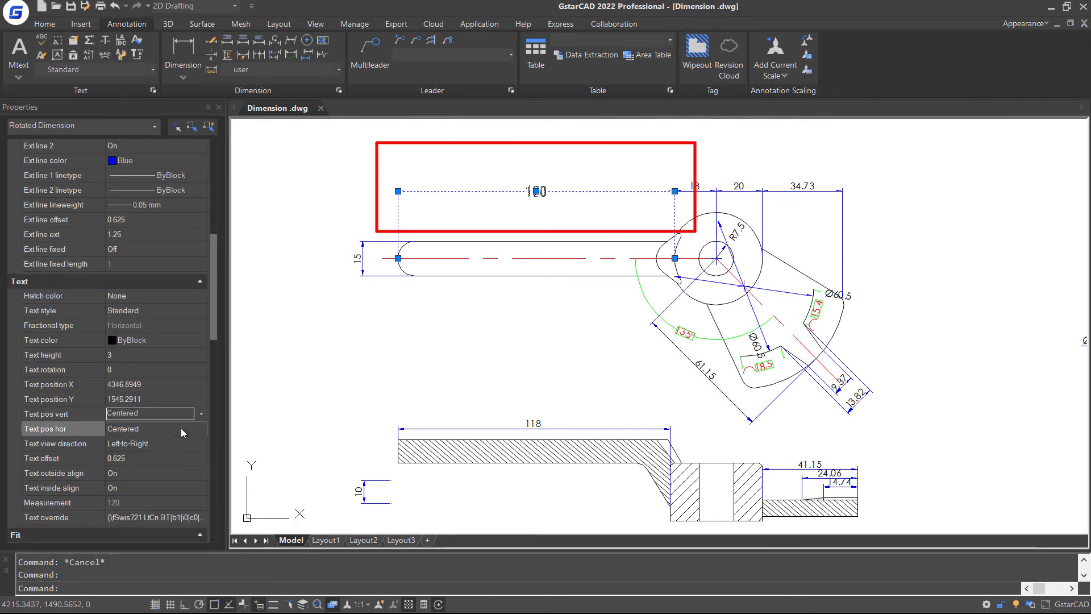
left_click(181, 429)
left_click(179, 456)
left_click(183, 427)
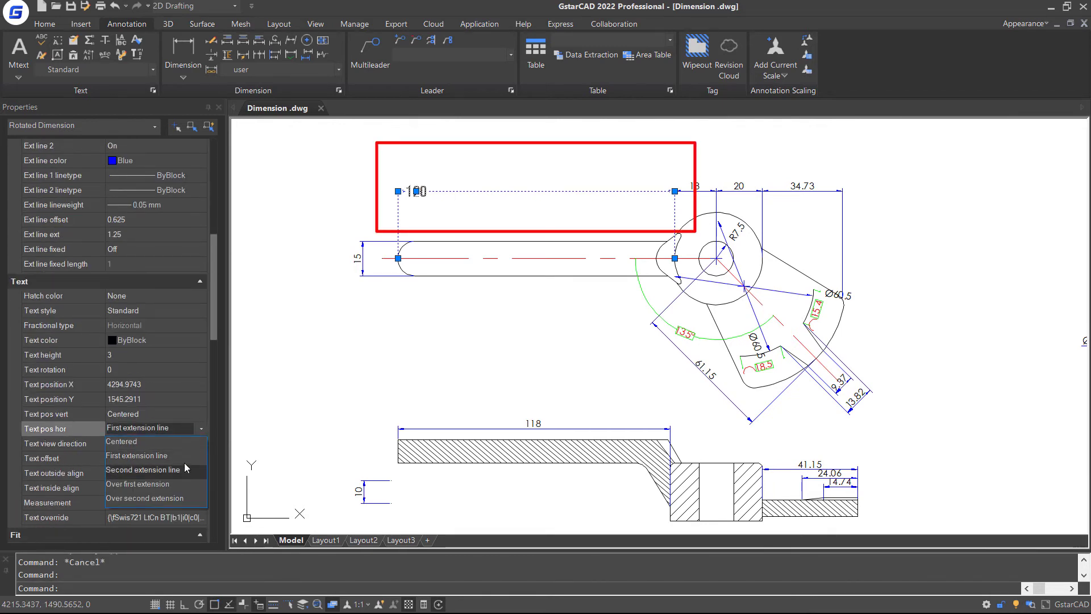
left_click(170, 471)
left_click(170, 428)
left_click(163, 444)
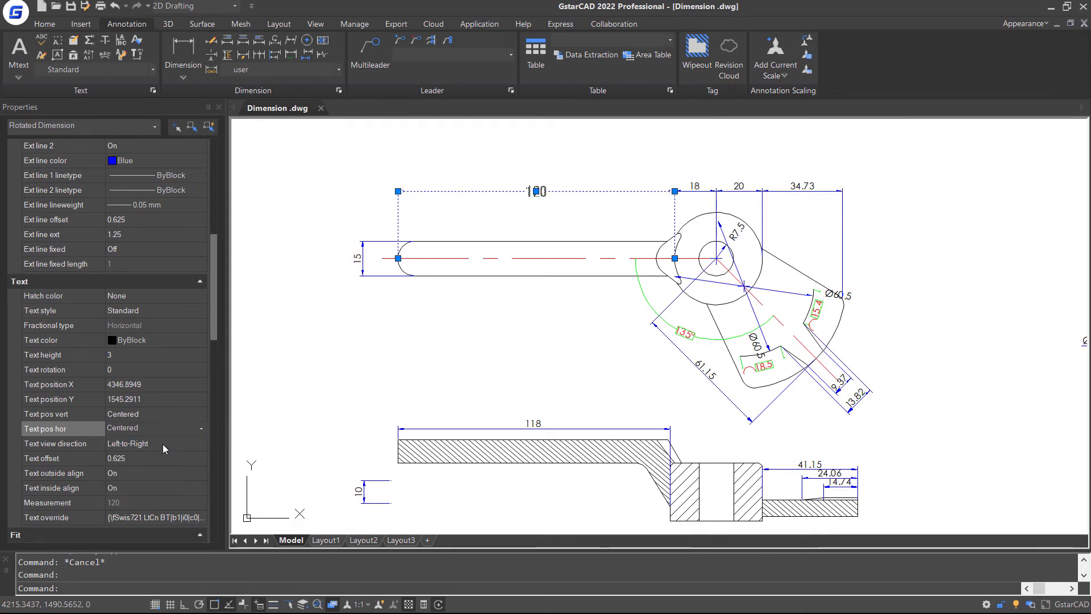
key("Escape")
Step: Break the 135° angular dimension automatically wherever other objects cross it
scroll(700, 344, "up", 2)
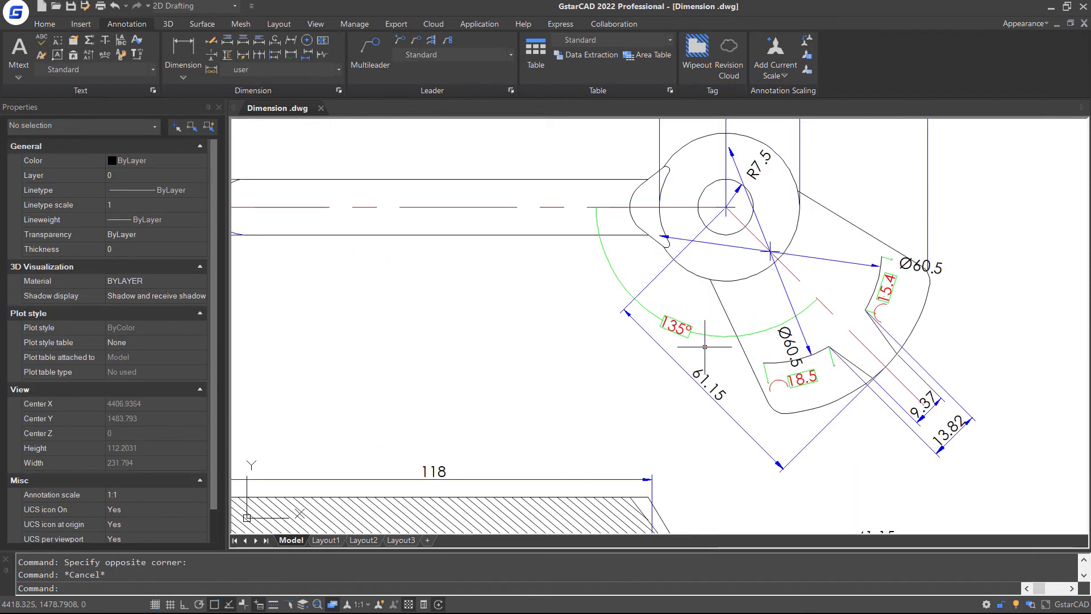
scroll(710, 360, "up", 2)
mouse_move(710, 361)
middle_mouse_down()
mouse_move(676, 440)
mouse_move(657, 439)
middle_mouse_up()
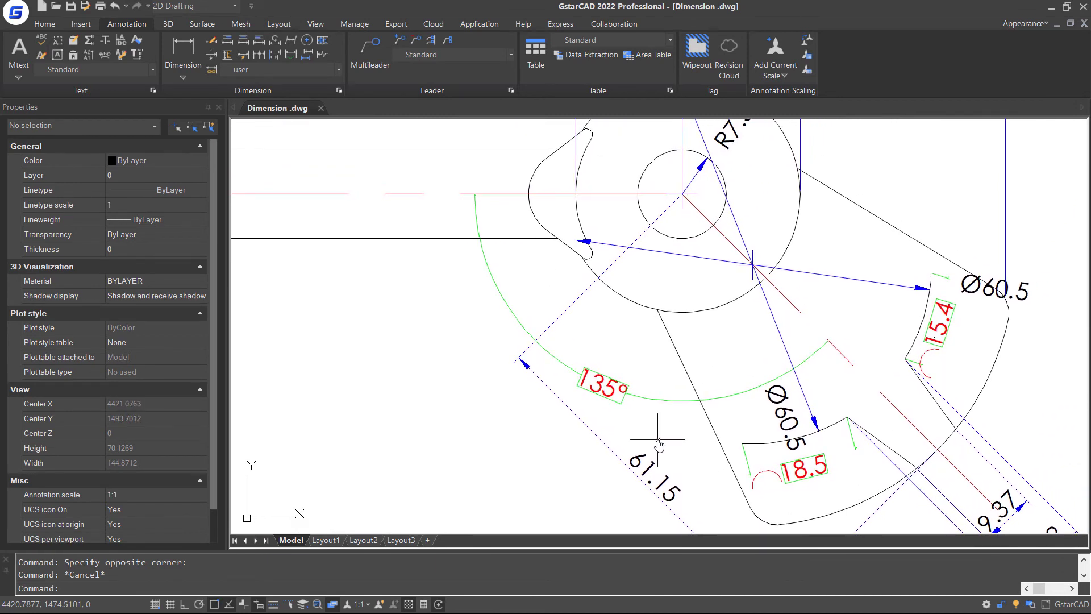
left_click(211, 58)
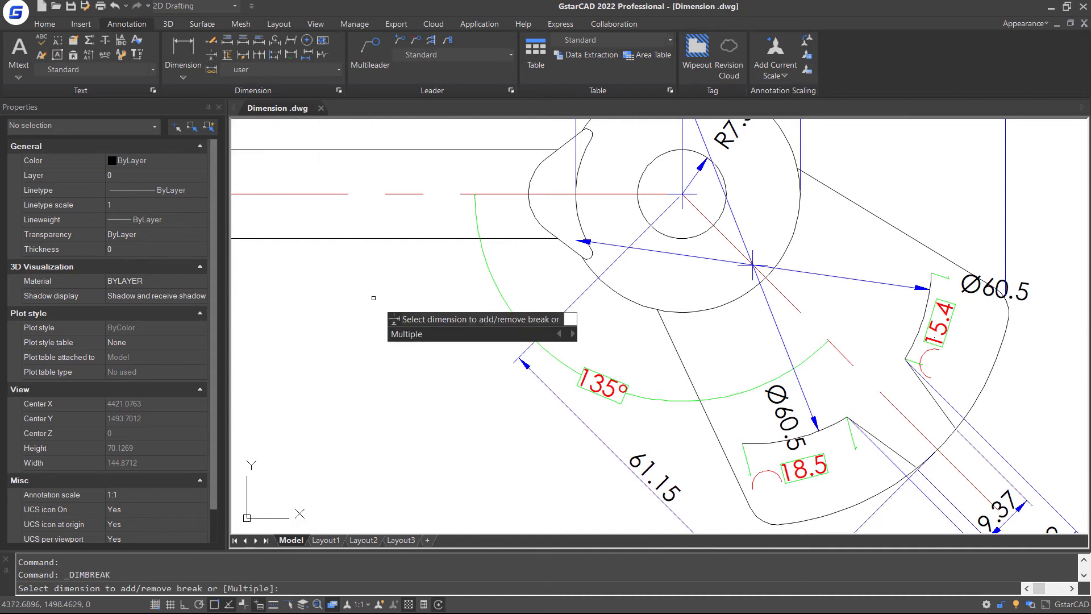
left_click(490, 284)
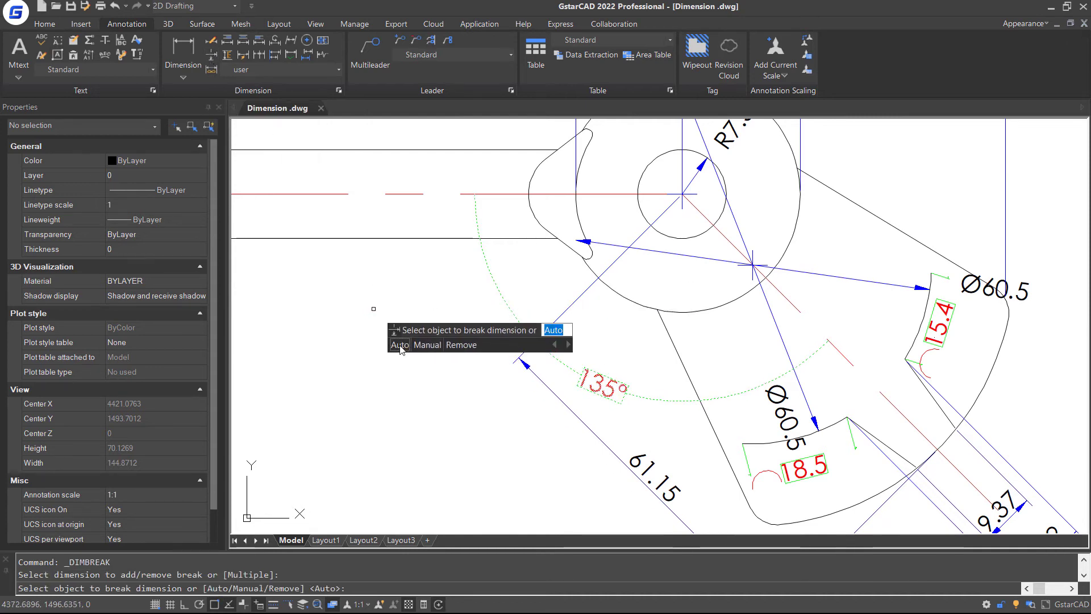
left_click(400, 344)
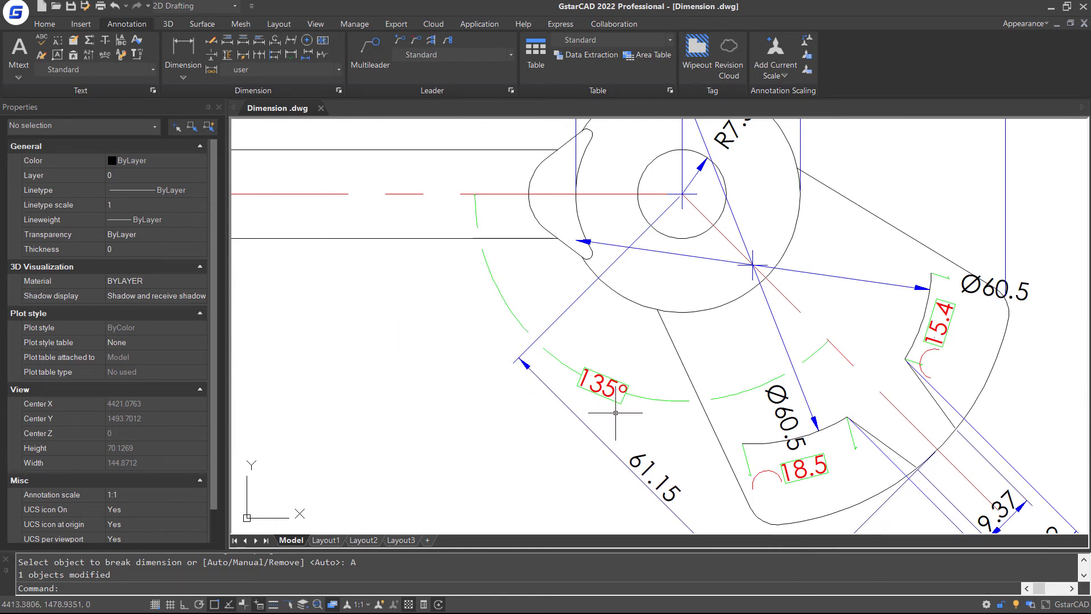
Step: Move the 135° angular dimension's arc inward, closer to the hub circle
left_click(597, 381)
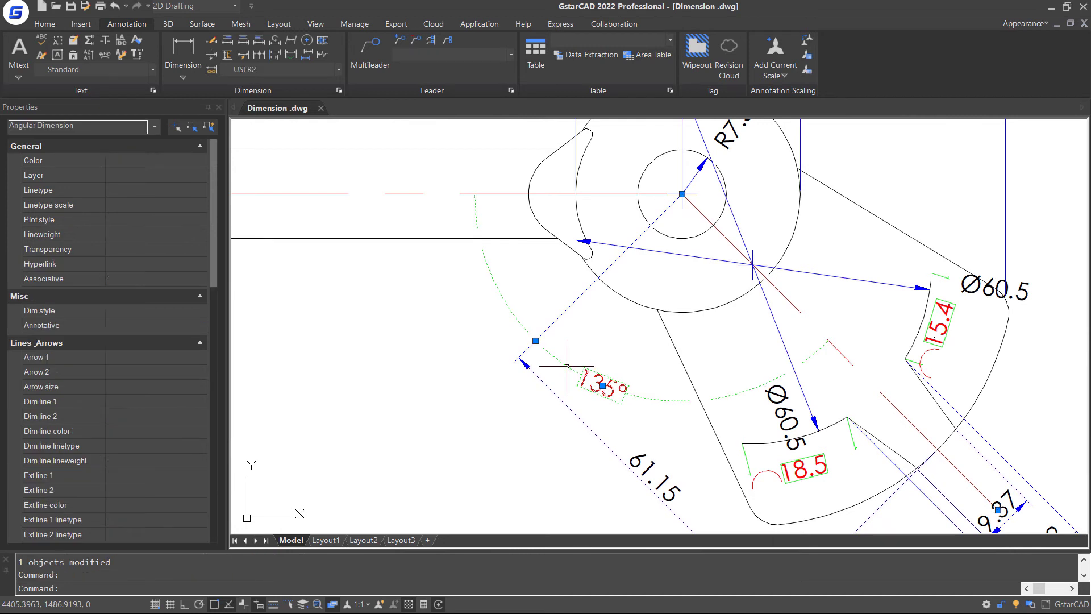
left_click(602, 385)
key("Escape")
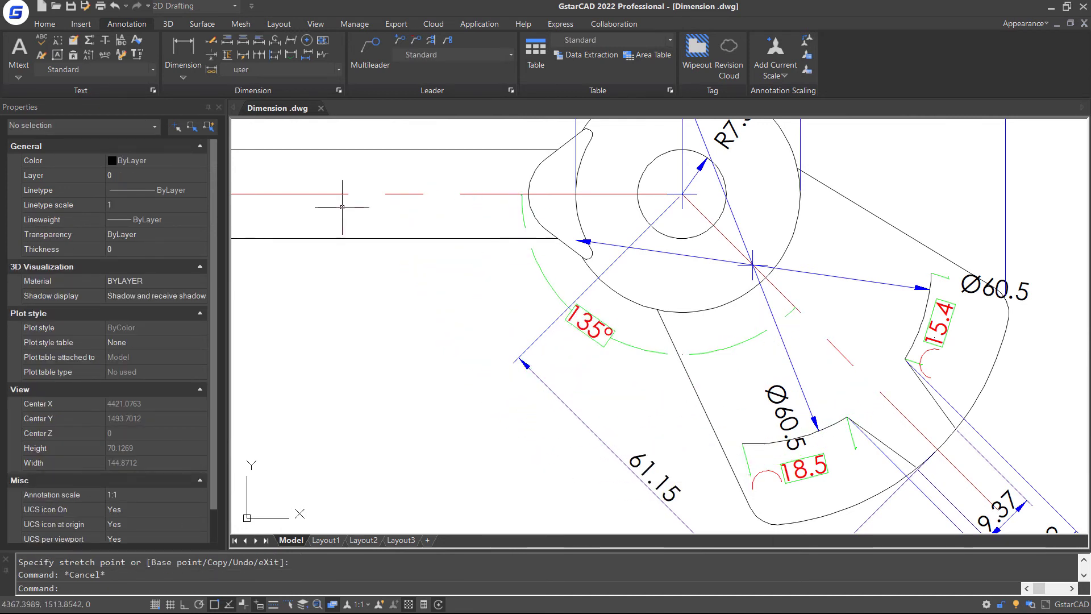
Step: Break the linear dimensions above and beside the bracket's end view in one multiple operation, using the Auto option
left_click(212, 59)
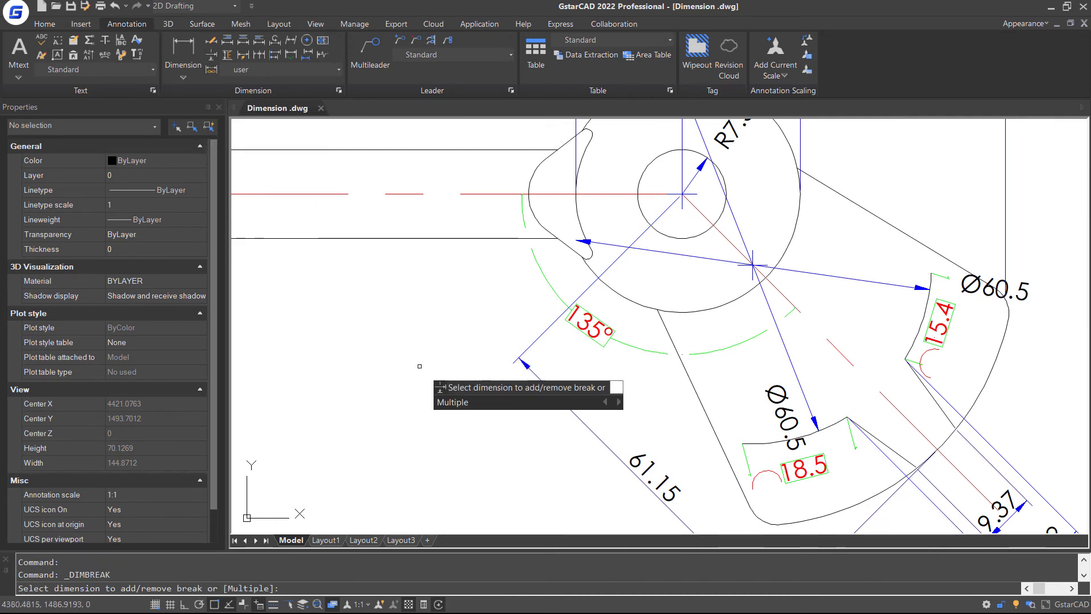
type("m")
key("Return")
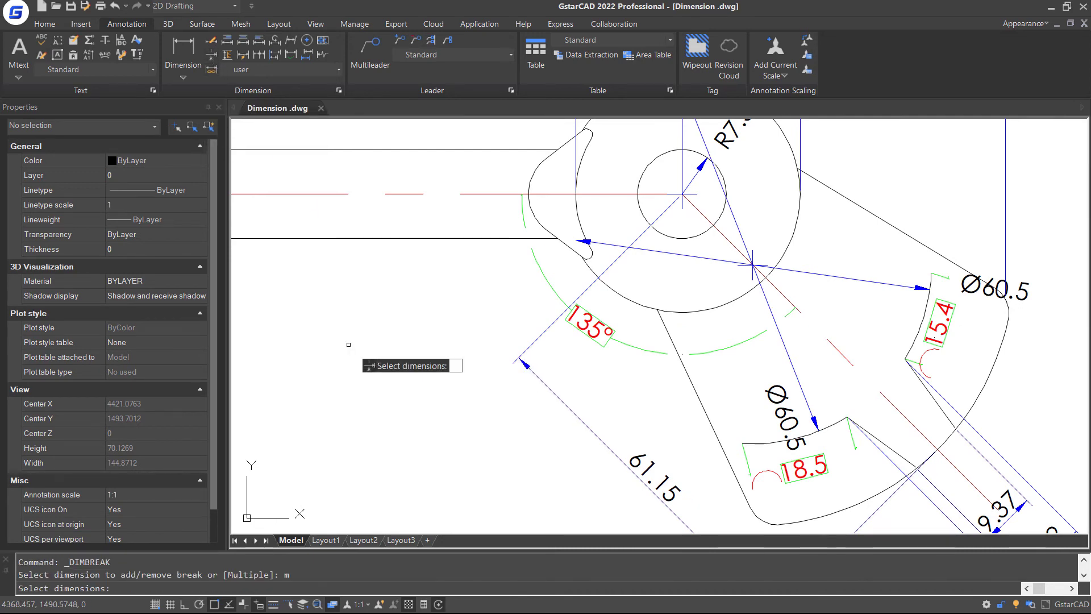
scroll(348, 344, "down", 2)
middle_click_drag(793, 392, 461, 350)
left_click(700, 187)
left_click(472, 259)
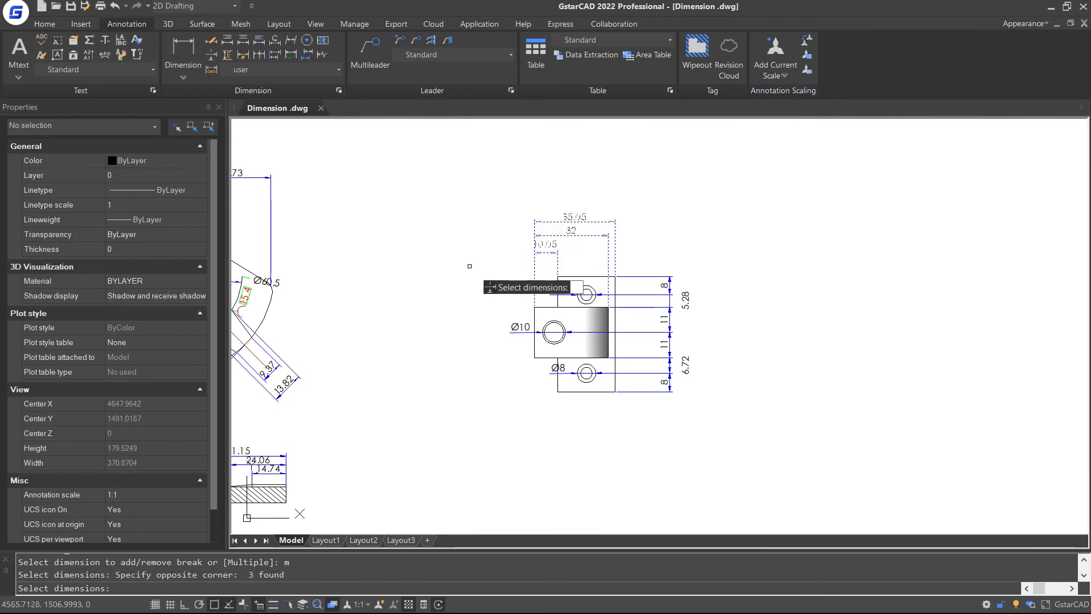
left_click(757, 231)
left_click(617, 438)
key("Return")
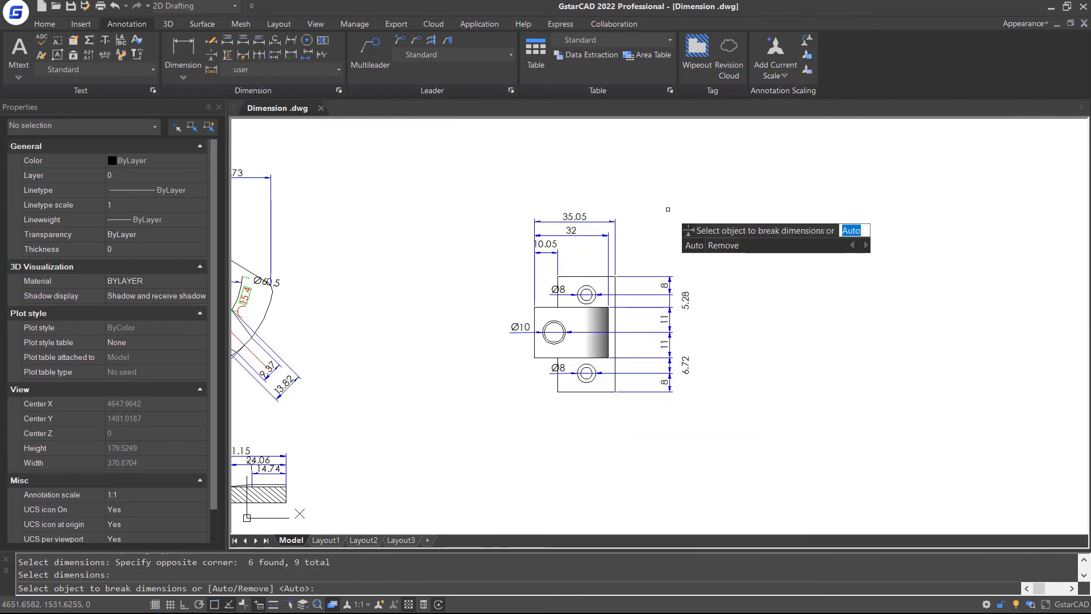
left_click(694, 246)
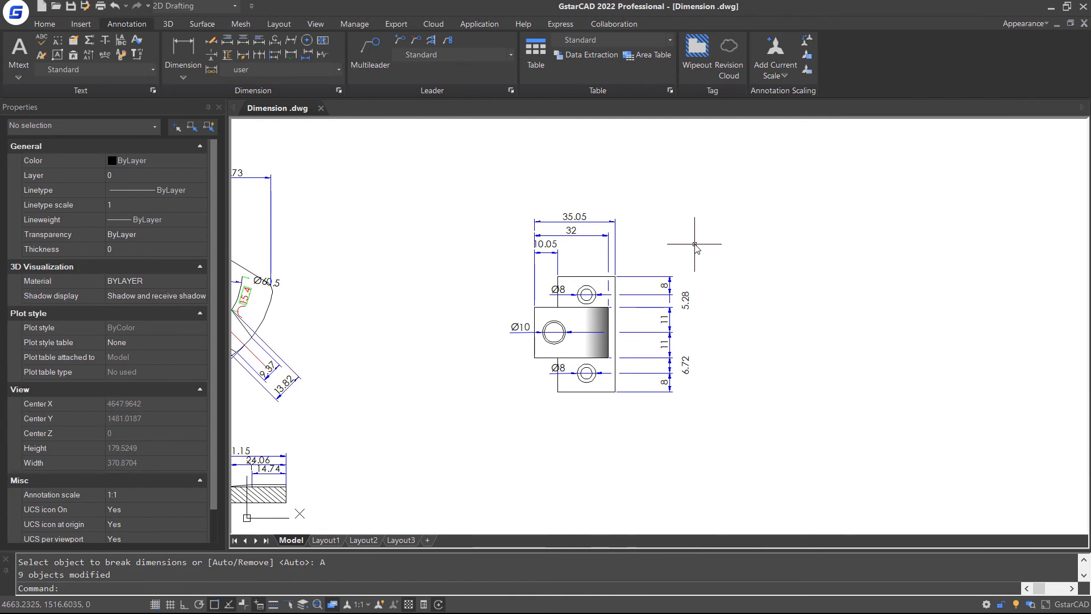
Step: Move the whole row of horizontal dimensions above the lever farther up, using Stretch Dimension Group on the 34.73 dimension
scroll(588, 244, "up", 2)
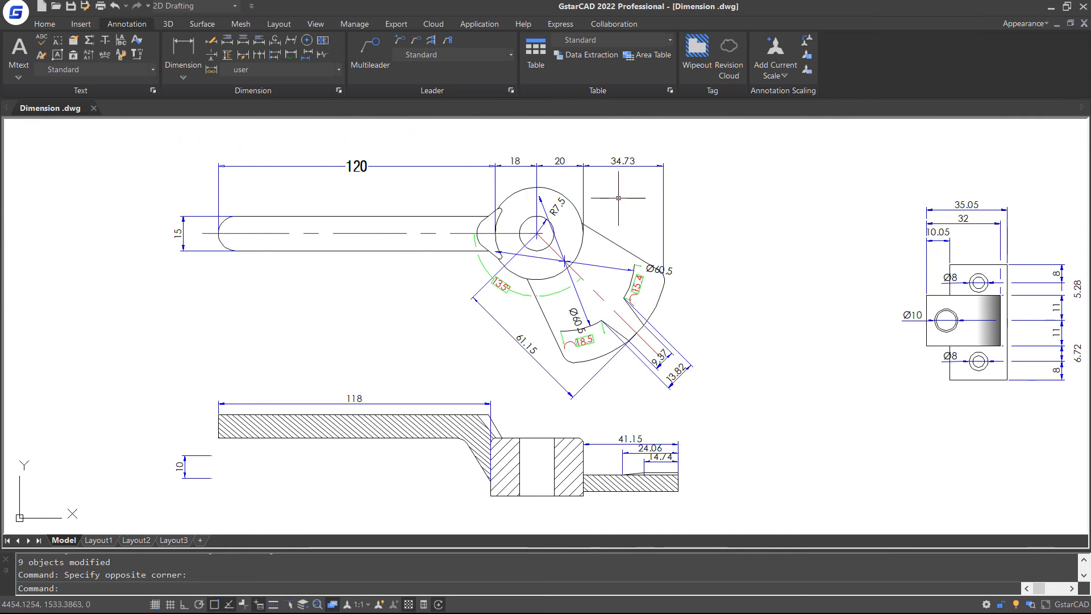
middle_click_drag(703, 169, 711, 299)
left_click(662, 296)
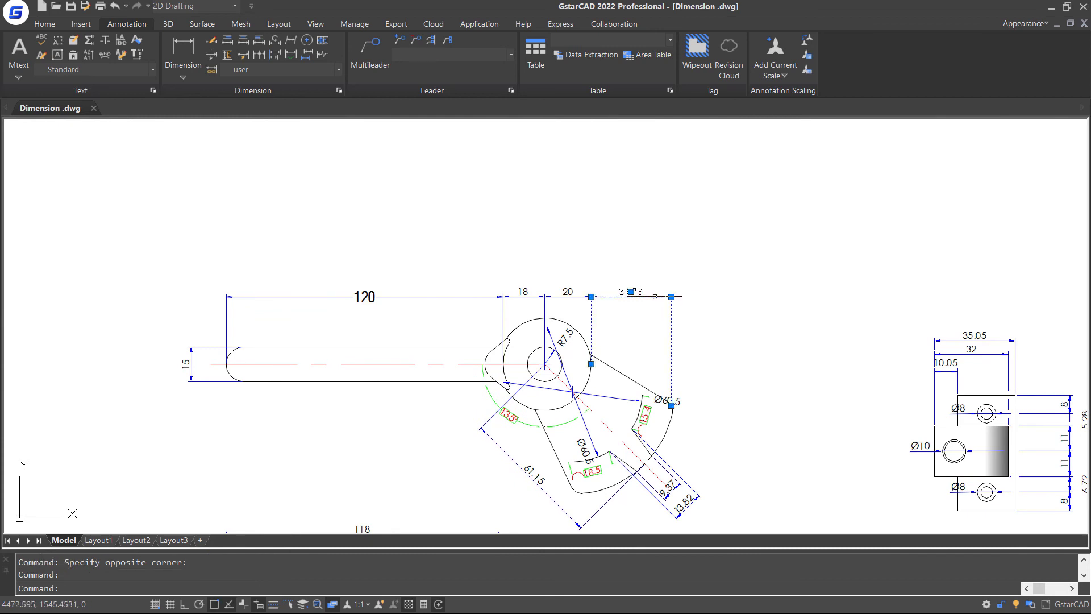
mouse_move(671, 296)
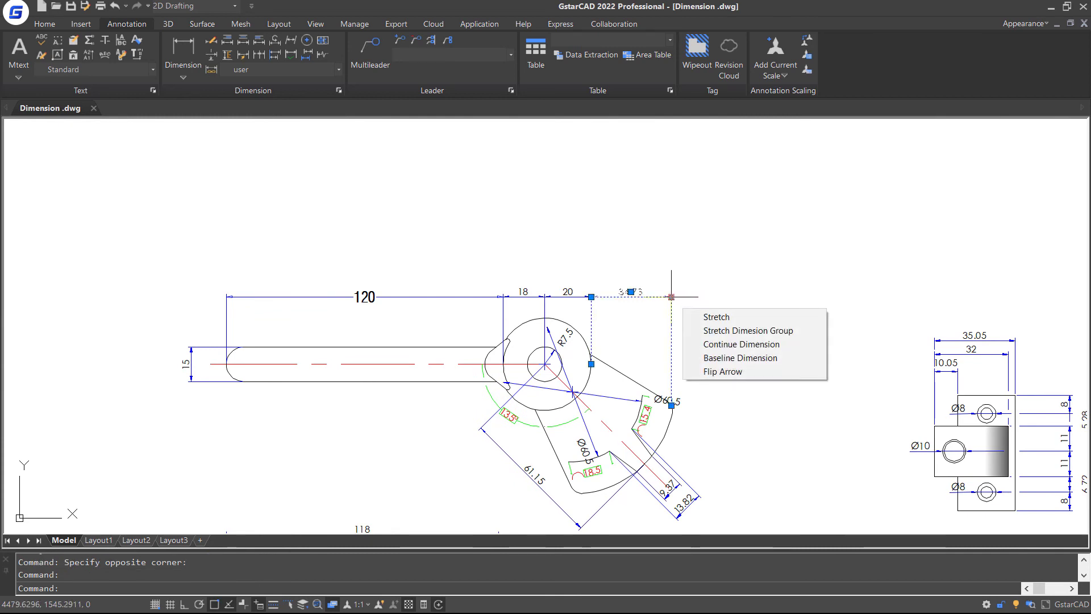
left_click(722, 334)
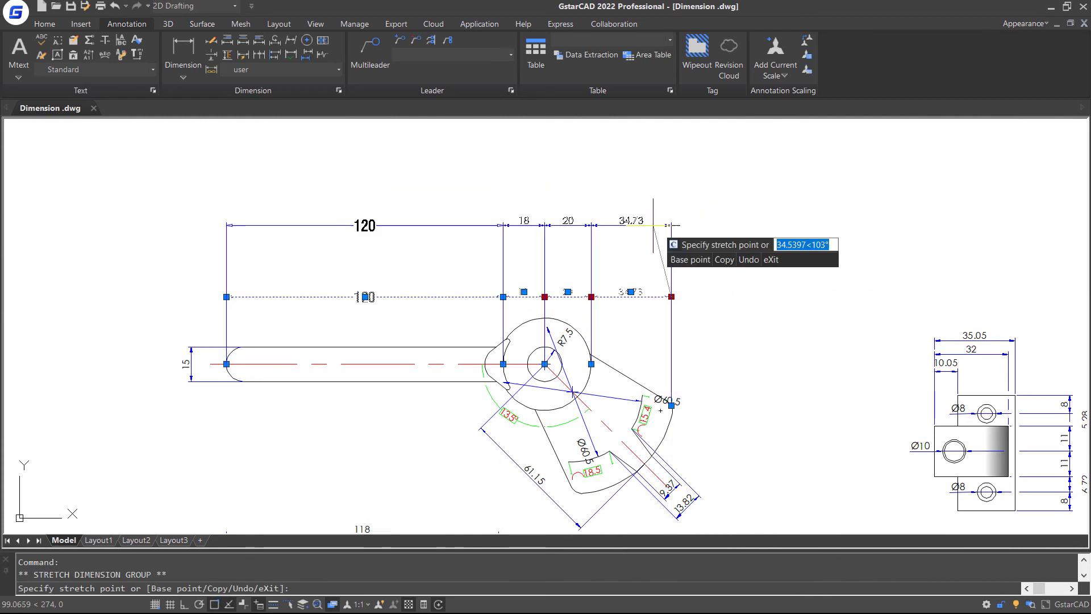
left_click(763, 250)
key("Escape")
Step: Reassociate the detached 10 mm dimension in the section view with the upper and lower corners of the hatched arm's free end
middle_click_drag(779, 502, 768, 339)
middle_click_drag(774, 457, 805, 354)
scroll(248, 286, "up", 2)
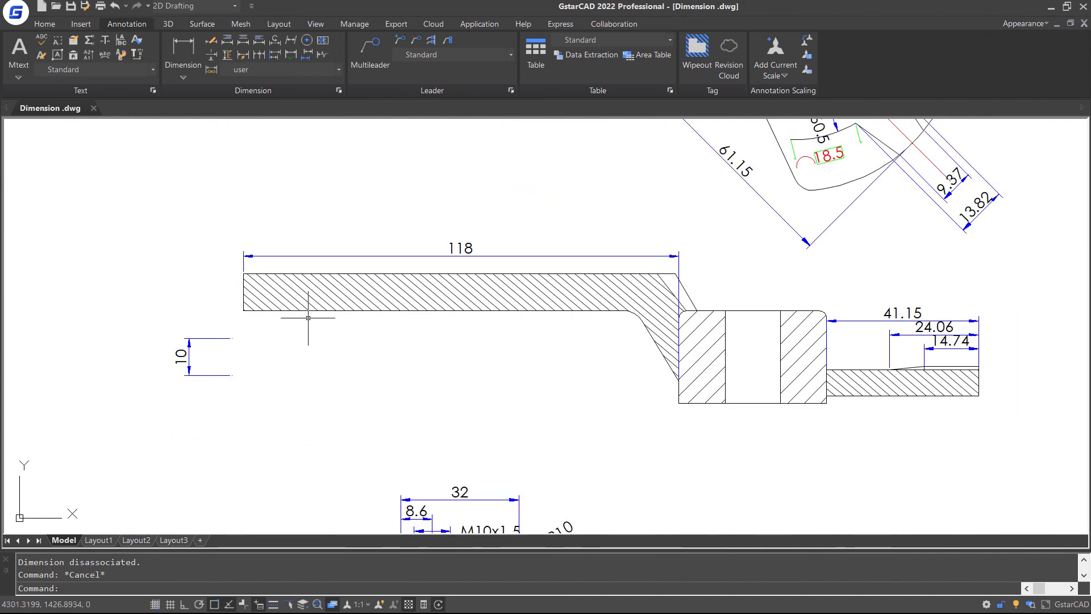
left_click(222, 338)
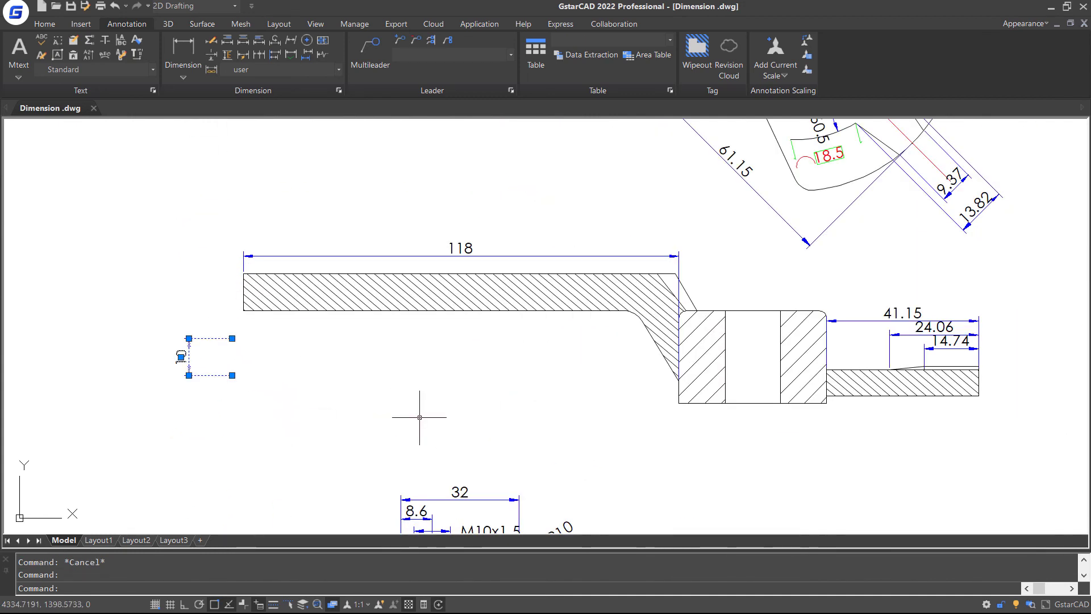
key("Escape")
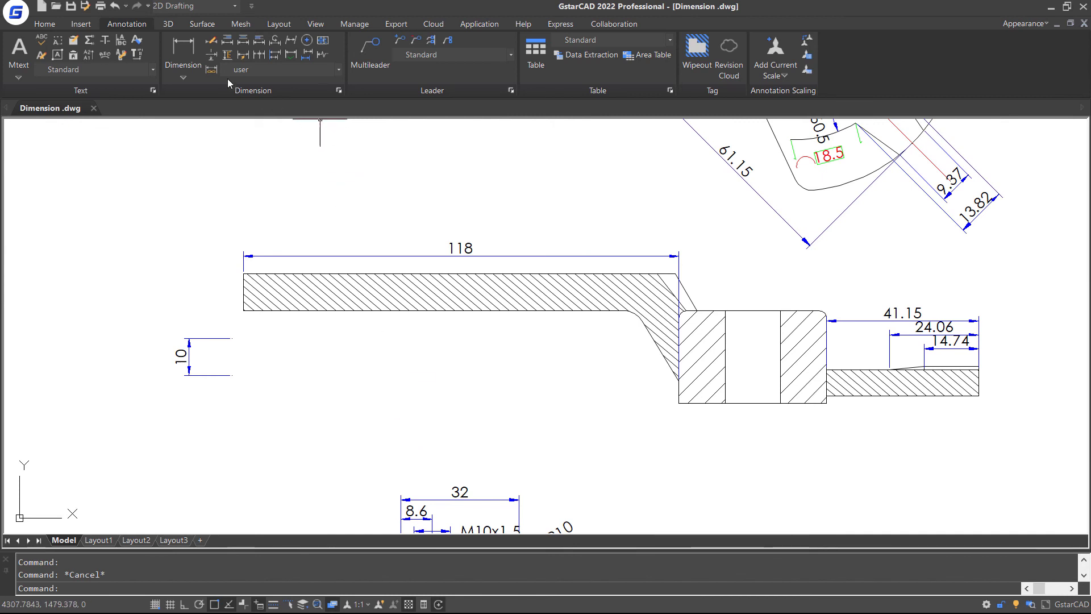
left_click(208, 72)
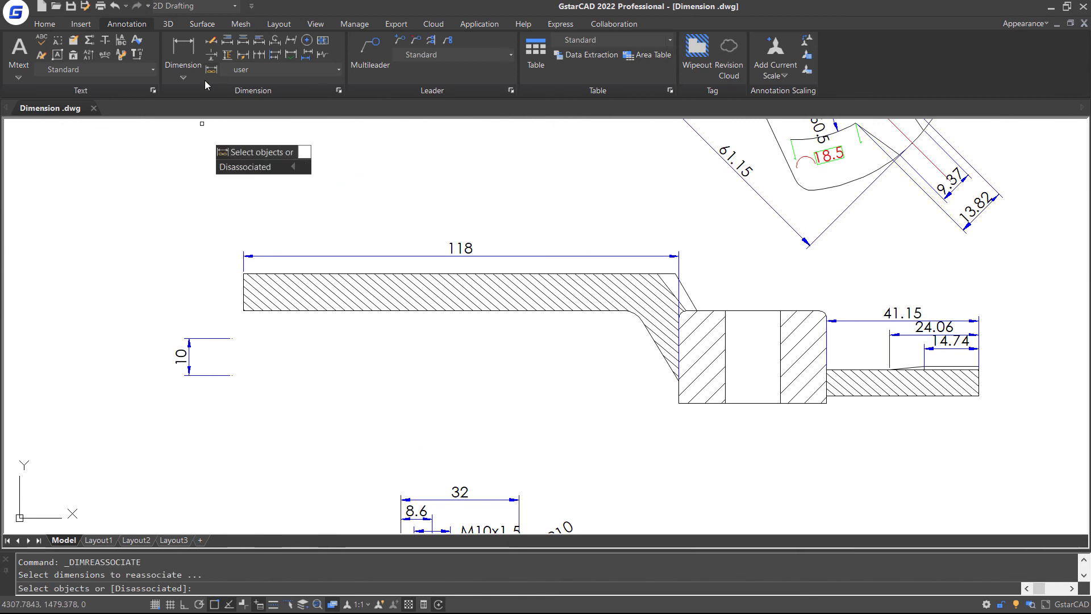
left_click(218, 337)
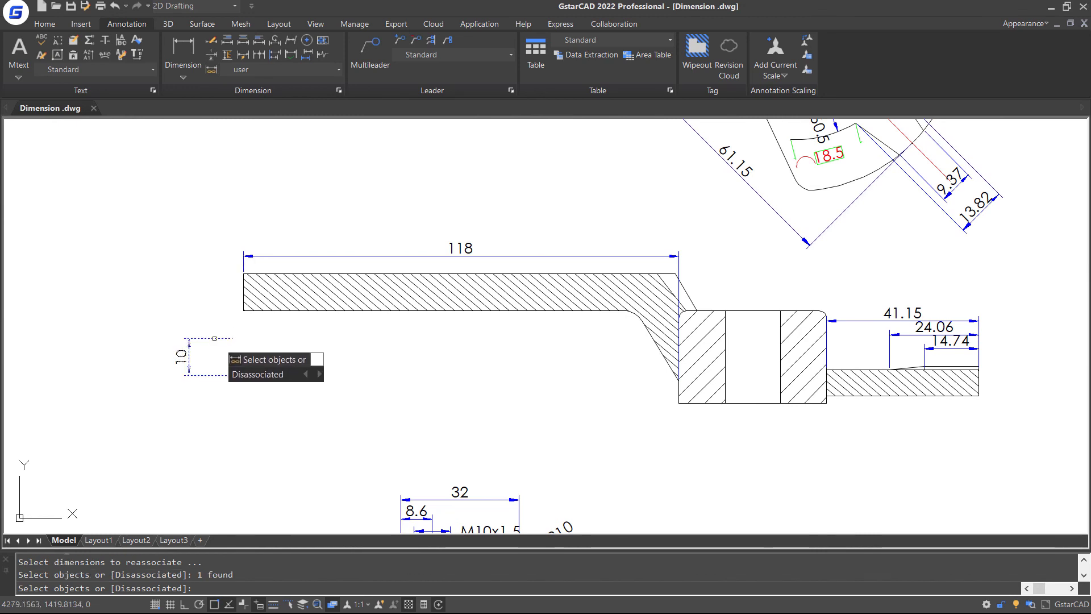
key("Return")
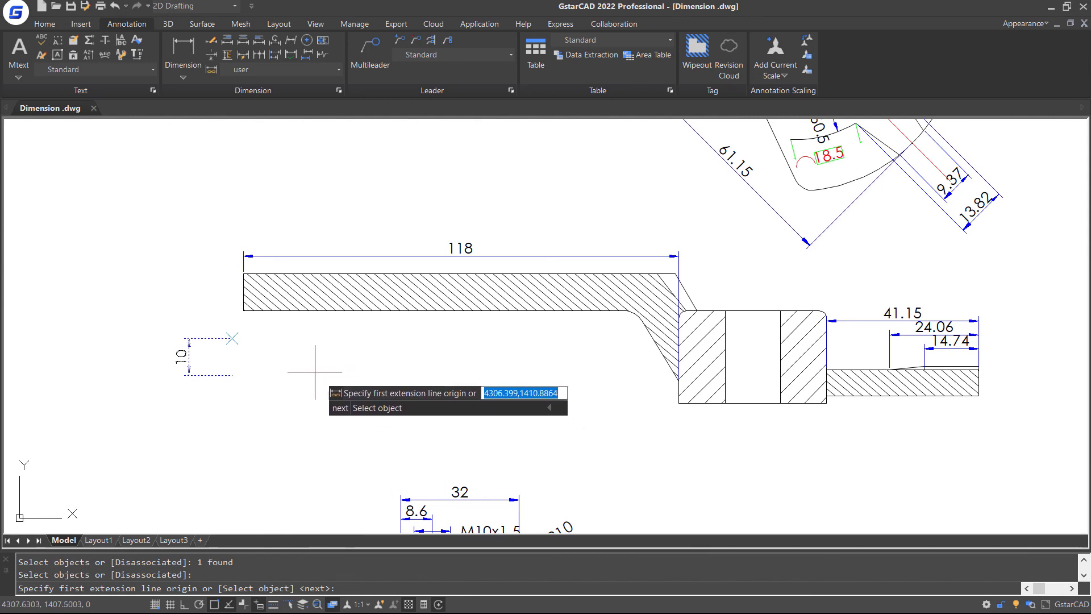
left_click(243, 274)
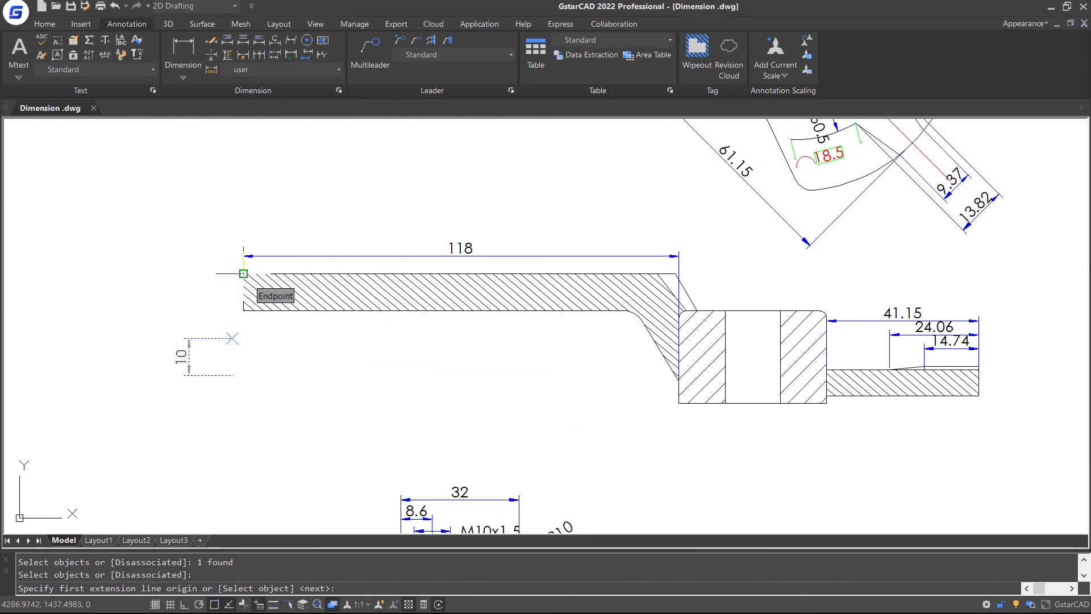
left_click(244, 310)
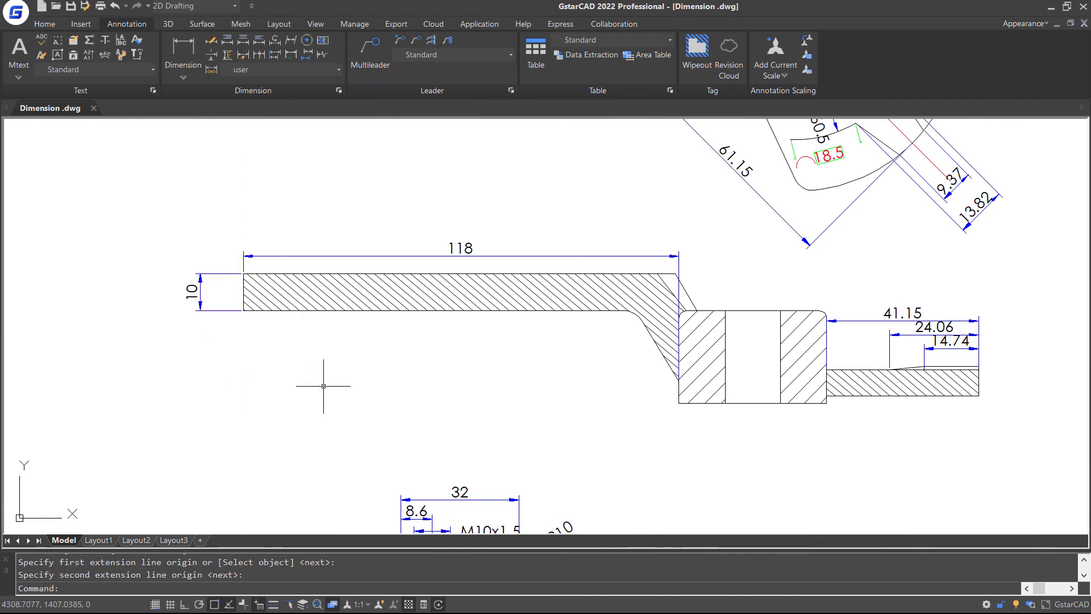
Step: Set the DIMTOFFSET variable to 0 for the outside texts of the 2.15 and 3.05 dimensions in the ball-and-spring section
middle_click_drag(288, 390, 257, 272)
middle_click_drag(232, 383, 242, 285)
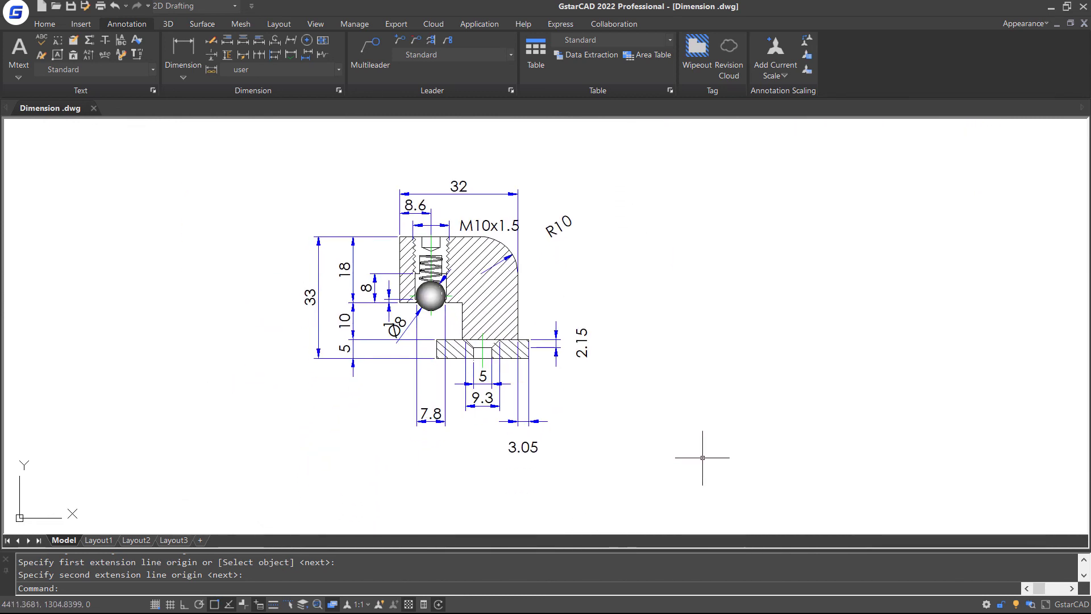
scroll(742, 430, "up", 2)
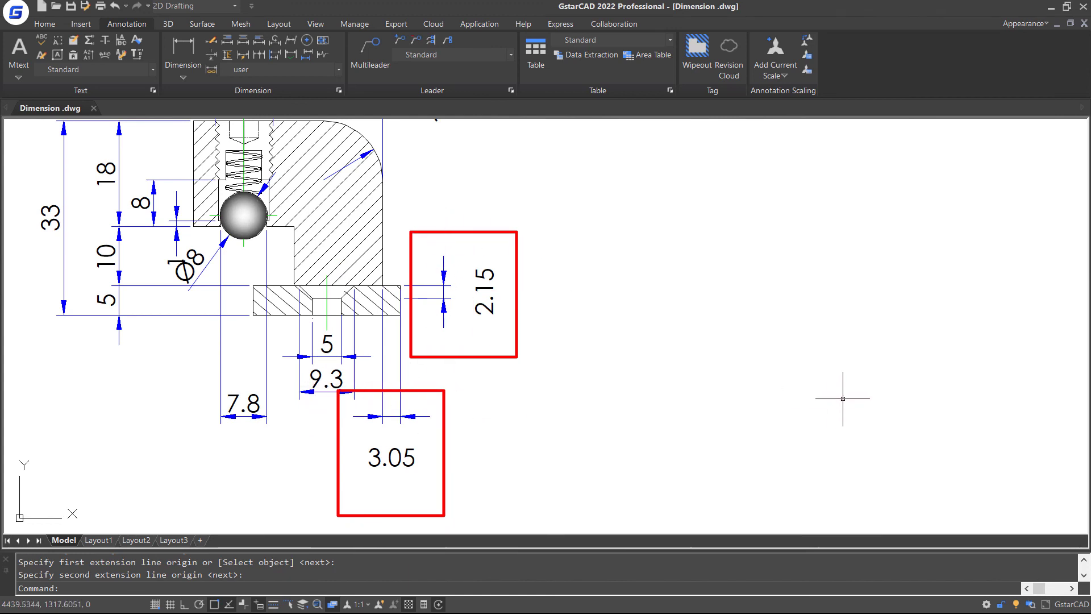
left_click_drag(843, 398, 599, 288)
type("dimtoff")
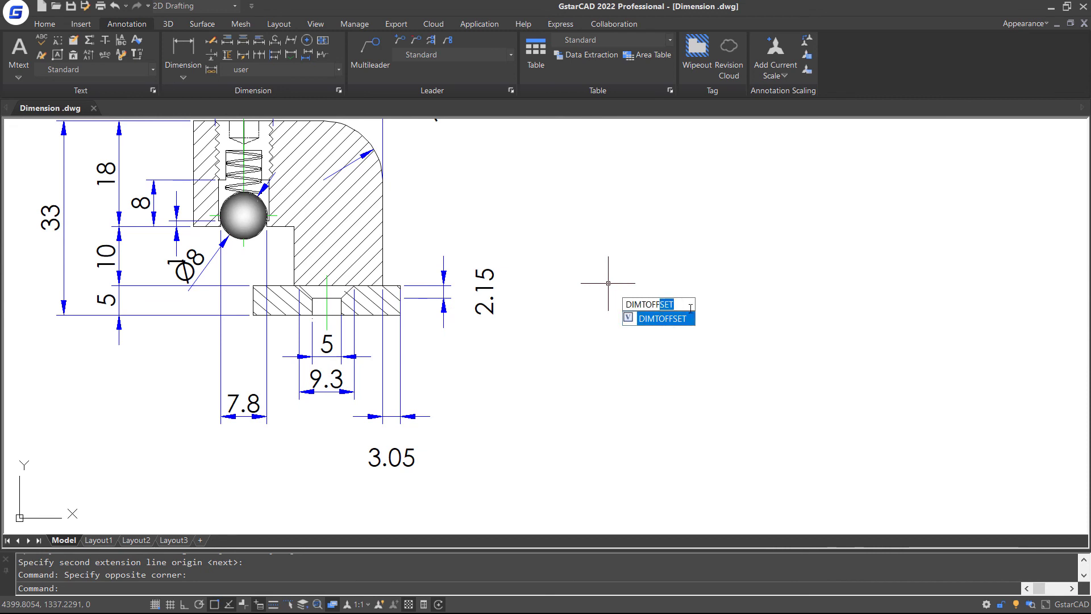
key("Return")
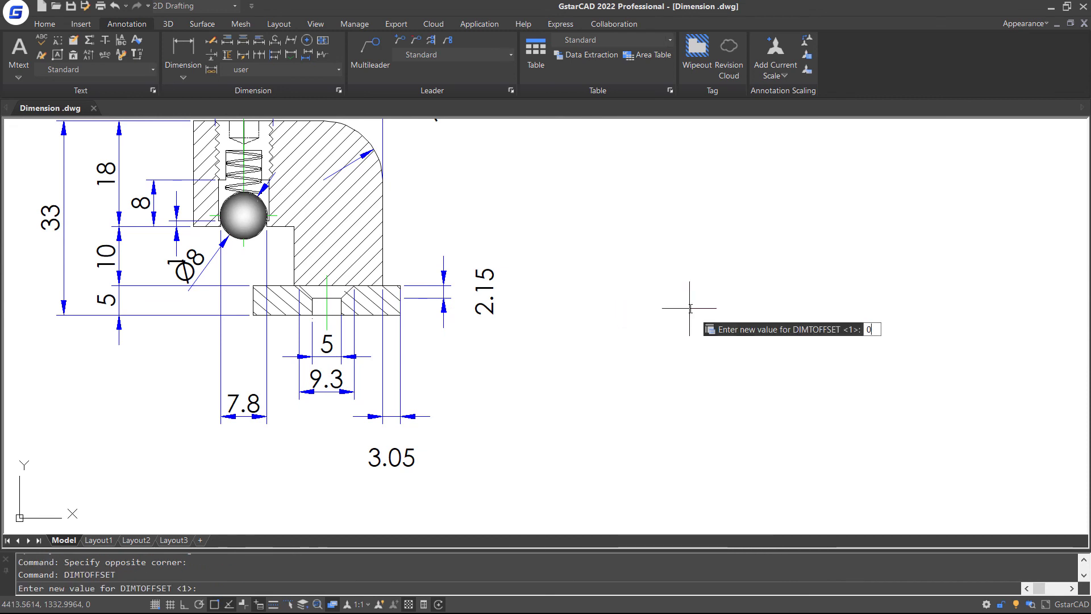
key("Return")
Step: Regenerate the dimensions with DIMREGEN to apply the text offset setting
type("d")
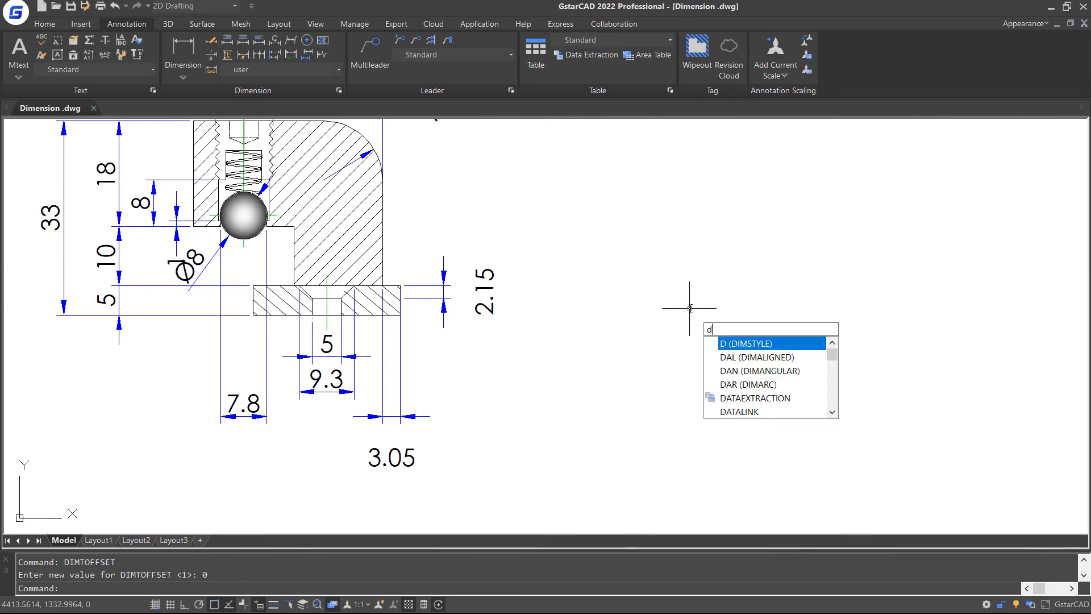
type("imregen")
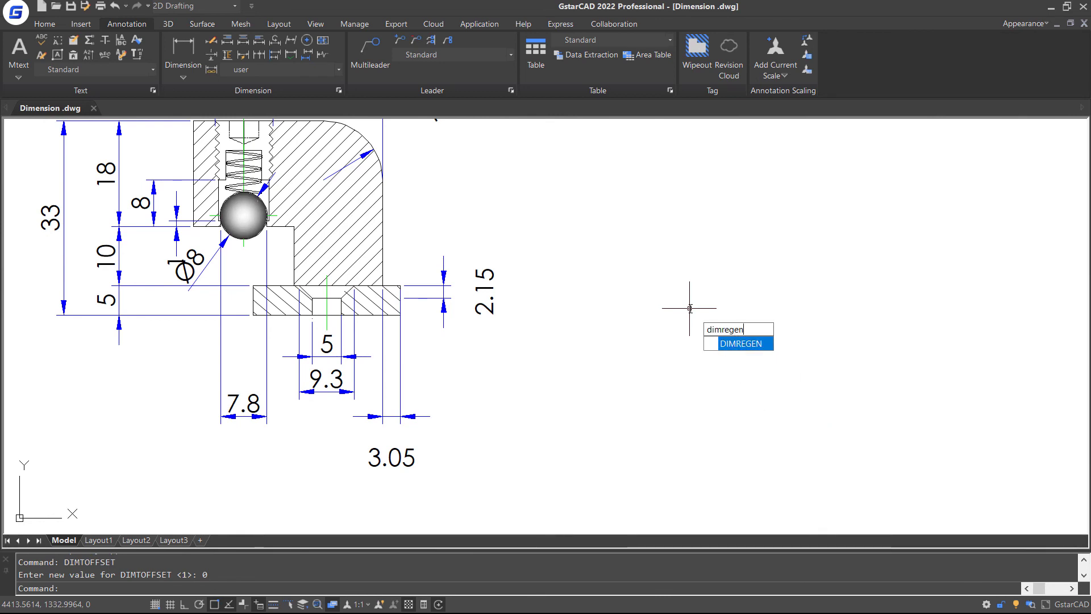
key("Return")
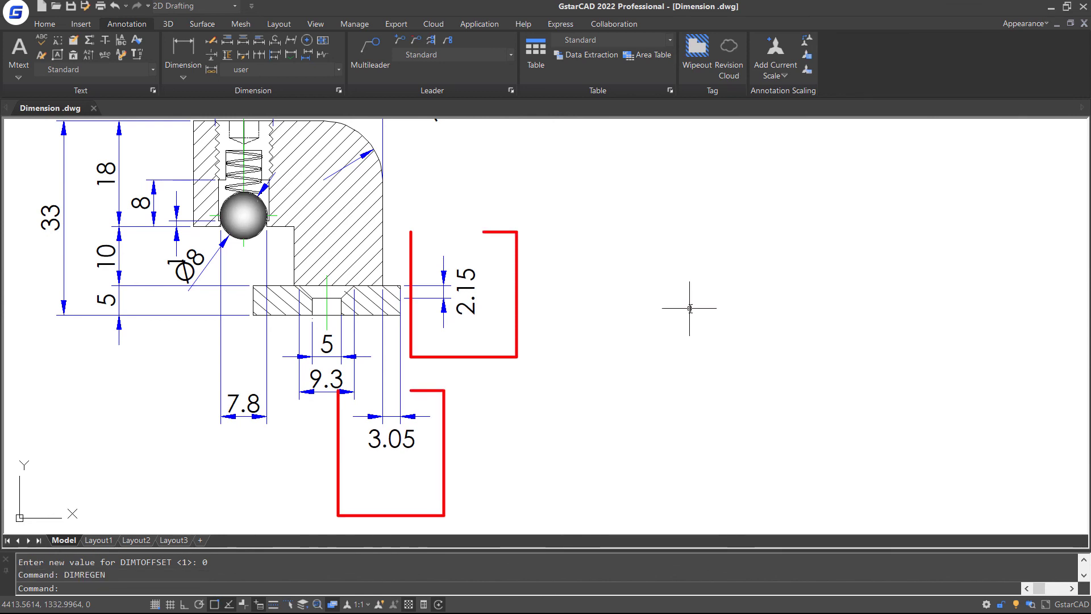